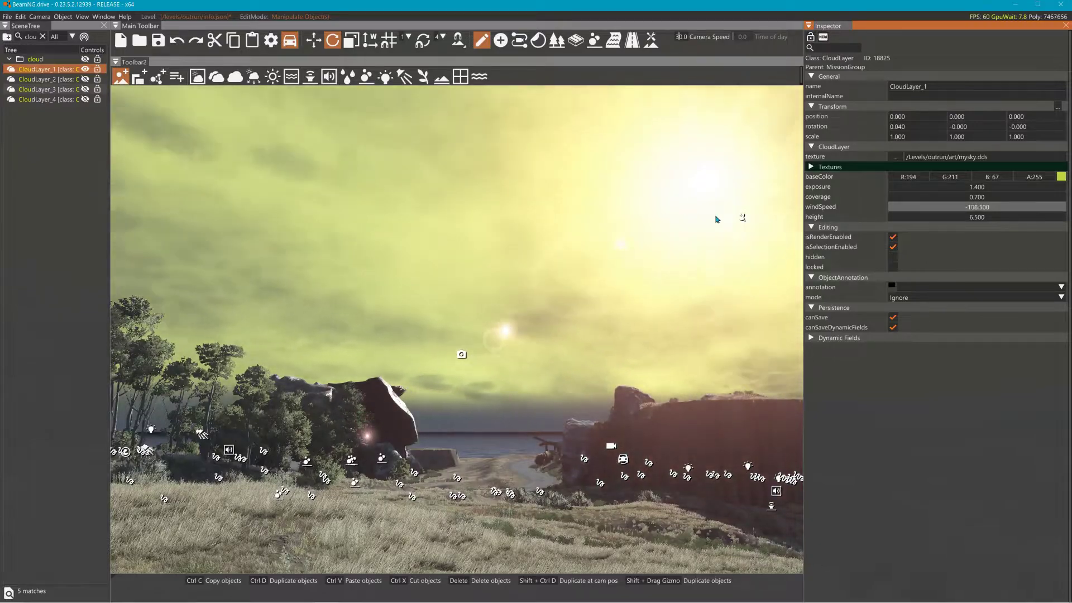
# Set the wind speed of CloudLayer_1 to 9 while checking the cloud movement in the sky
pyautogui.moveTo(1042, 219); pyautogui.dragTo(822, 256)
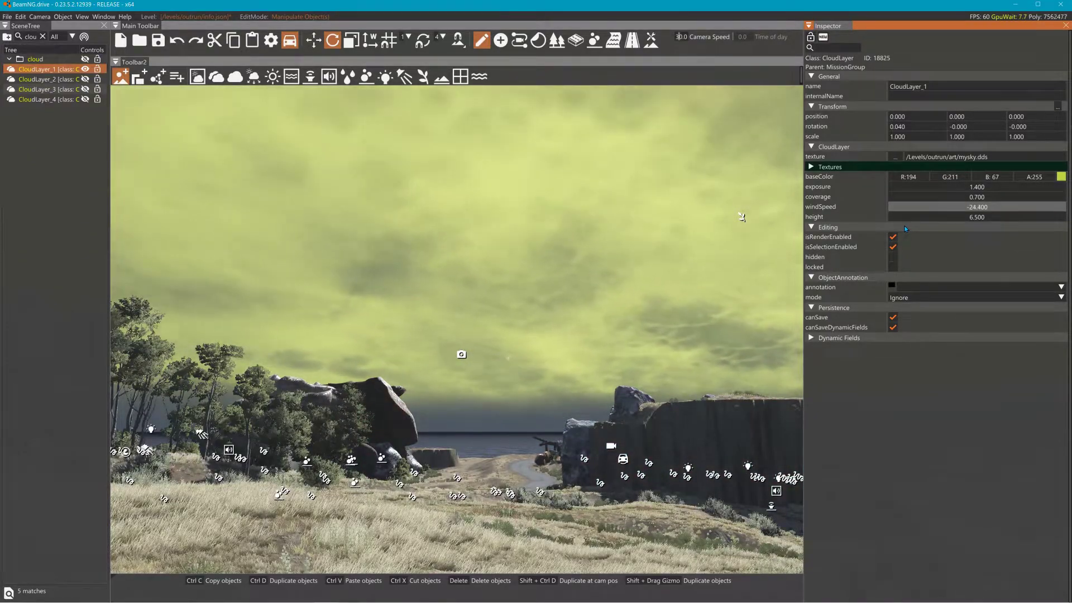
pyautogui.moveTo(743, 257); pyautogui.dragTo(734, 279, button='right')
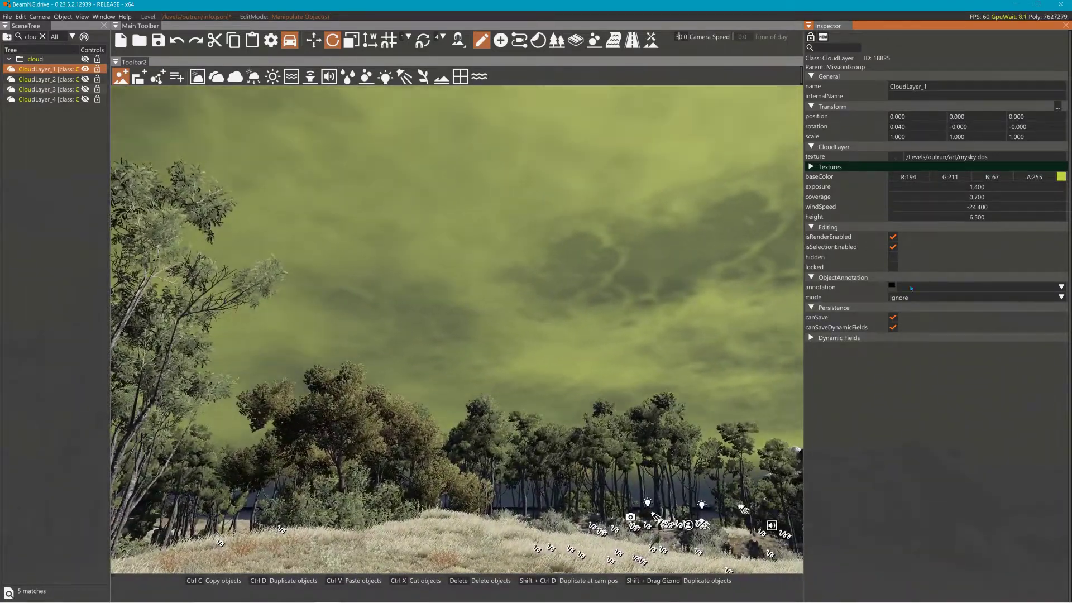
pyautogui.moveTo(994, 207)
pyautogui.mouseDown()
pyautogui.moveTo(1036, 211)
pyautogui.moveTo(980, 219)
pyautogui.mouseUp()
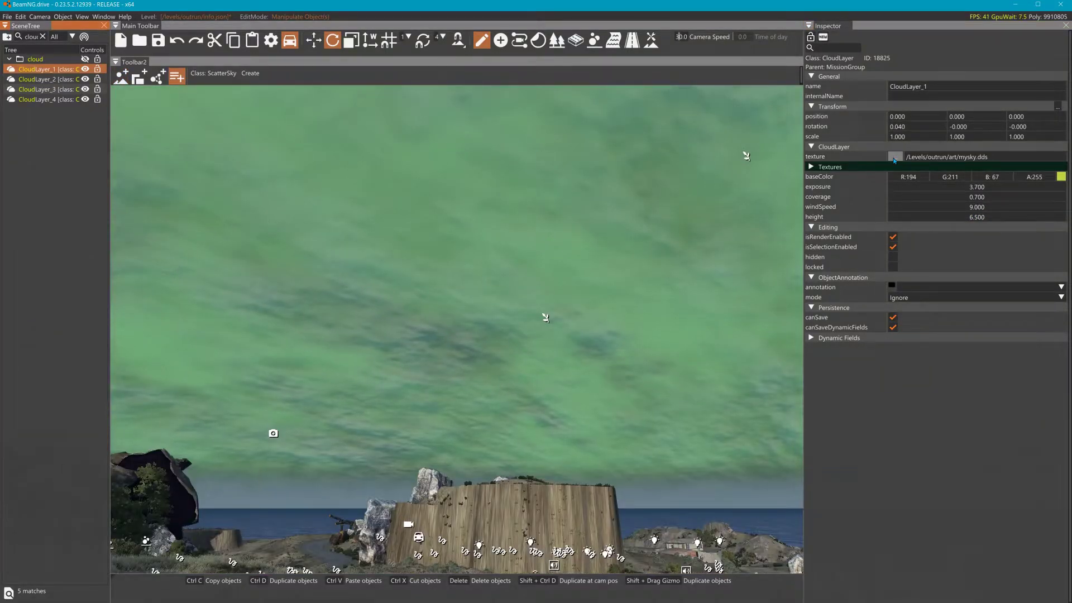
# Replace CloudLayer_1's texture with SkyNormals_05.dds from the outrun level's art/skies folder
pyautogui.click(895, 157)
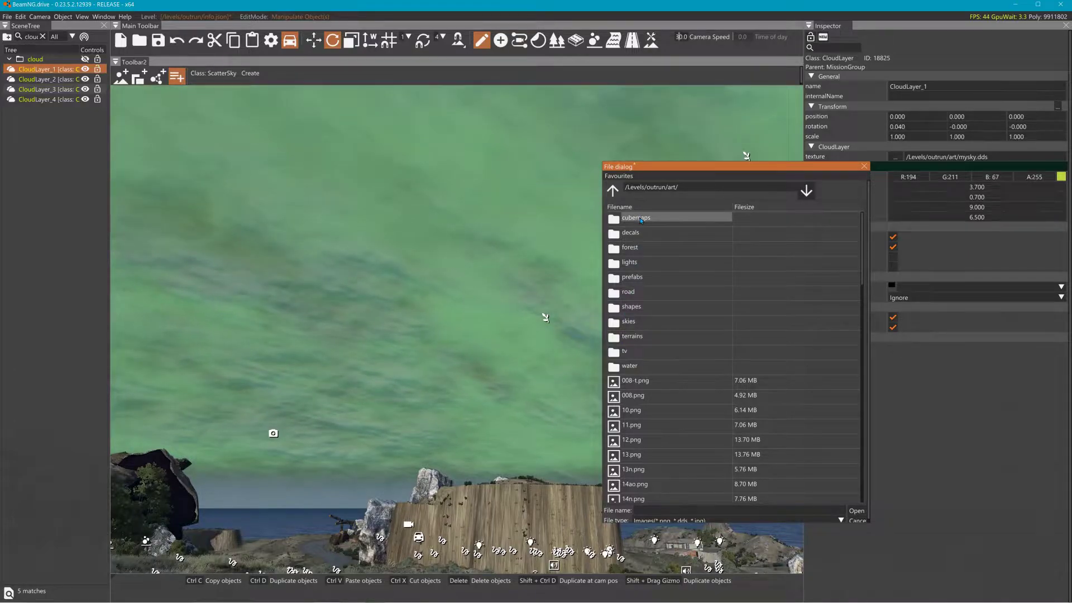
pyautogui.doubleClick(635, 321)
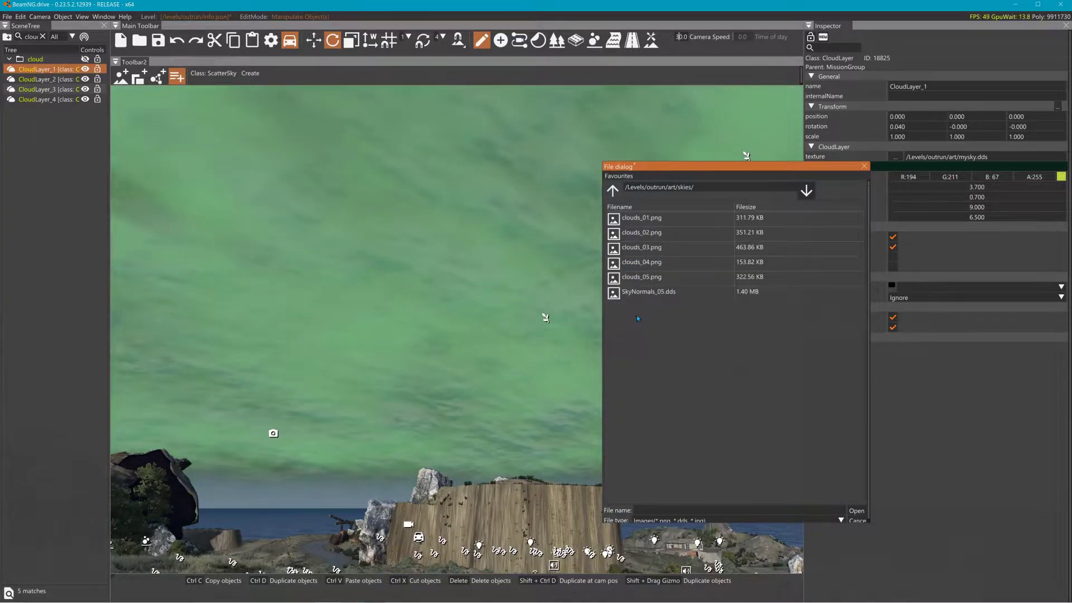
pyautogui.moveTo(642, 296)
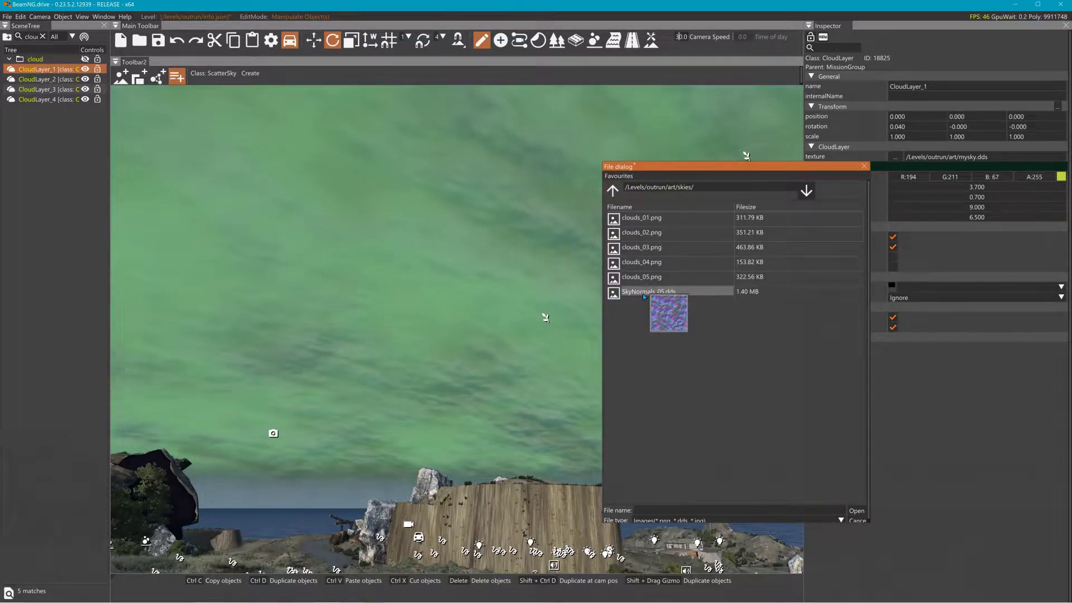
pyautogui.click(644, 295)
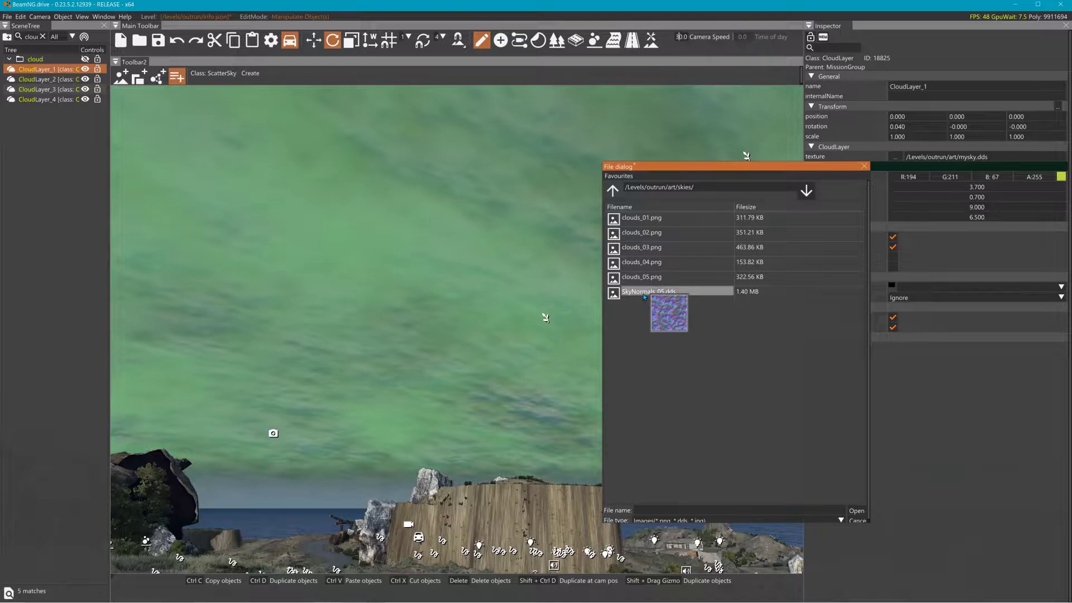
pyautogui.click(856, 510)
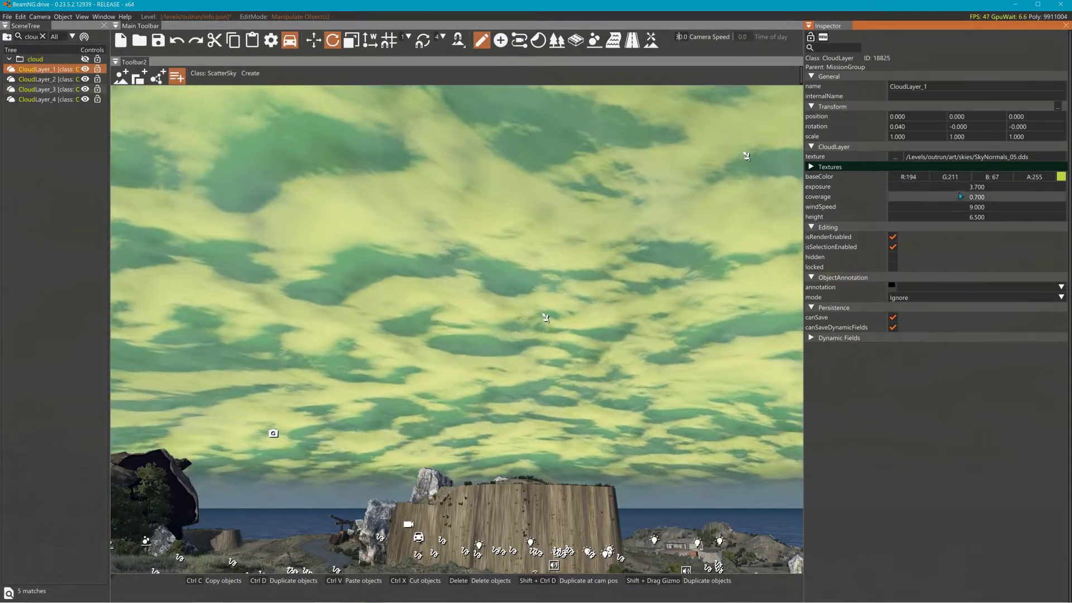
# Adjust CloudLayer_1 to exposure 2.8, coverage 0.8 and height 17.7
pyautogui.moveTo(962, 186)
pyautogui.mouseDown()
pyautogui.moveTo(981, 198)
pyautogui.moveTo(962, 202)
pyautogui.moveTo(1002, 211)
pyautogui.mouseUp()
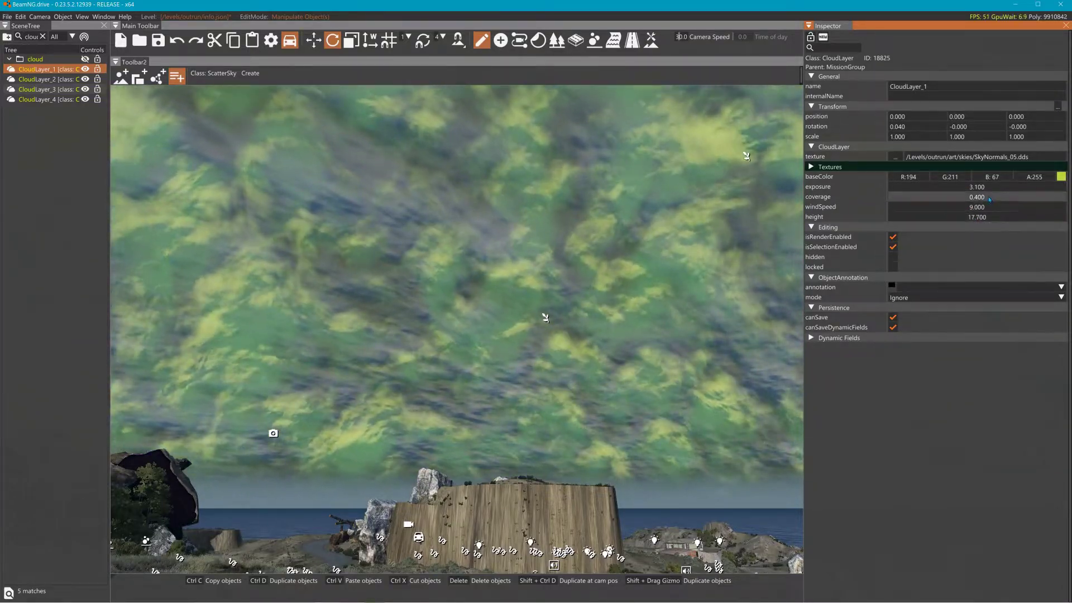
pyautogui.moveTo(984, 187); pyautogui.dragTo(988, 198)
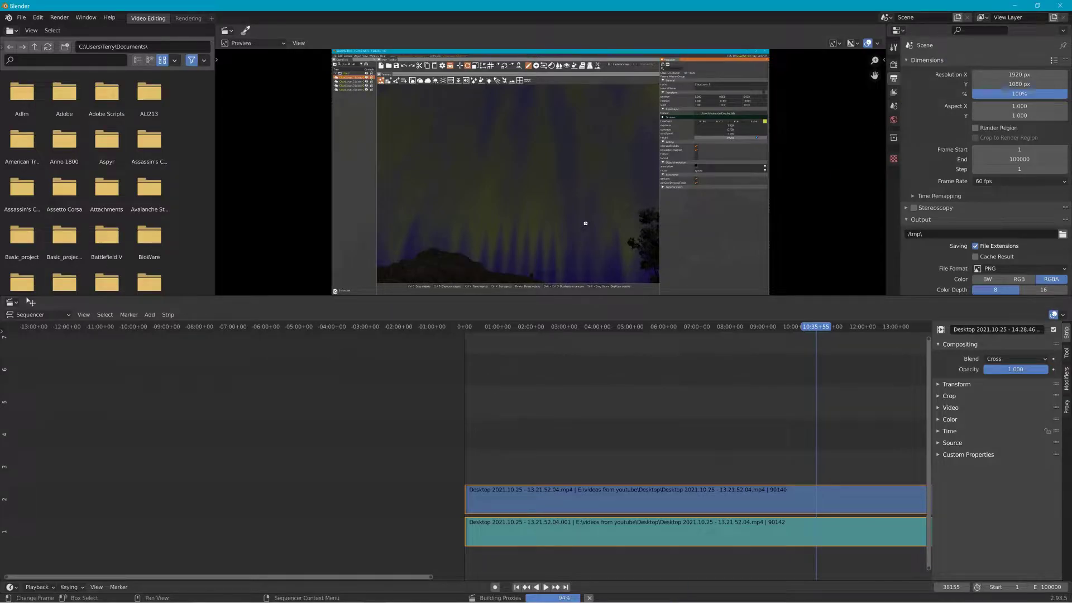
# Switch to File Explorer and open the Levels folder of the BeamNG.drive 0.23 user directory through the desktop's 0.23 shortcut
pyautogui.moveTo(346, 596)
pyautogui.click(229, 594)
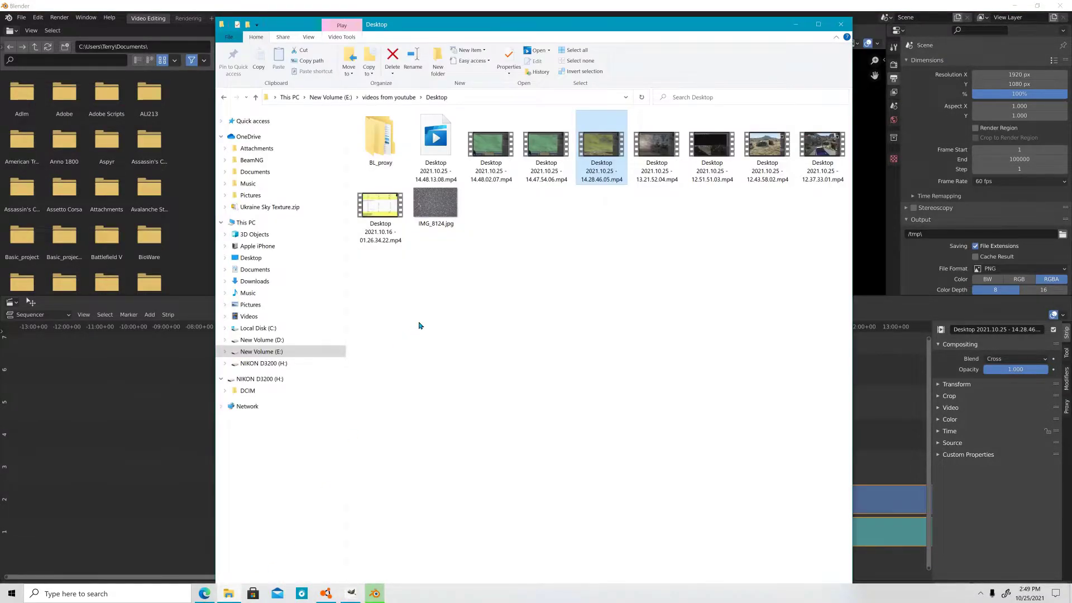
pyautogui.click(474, 99)
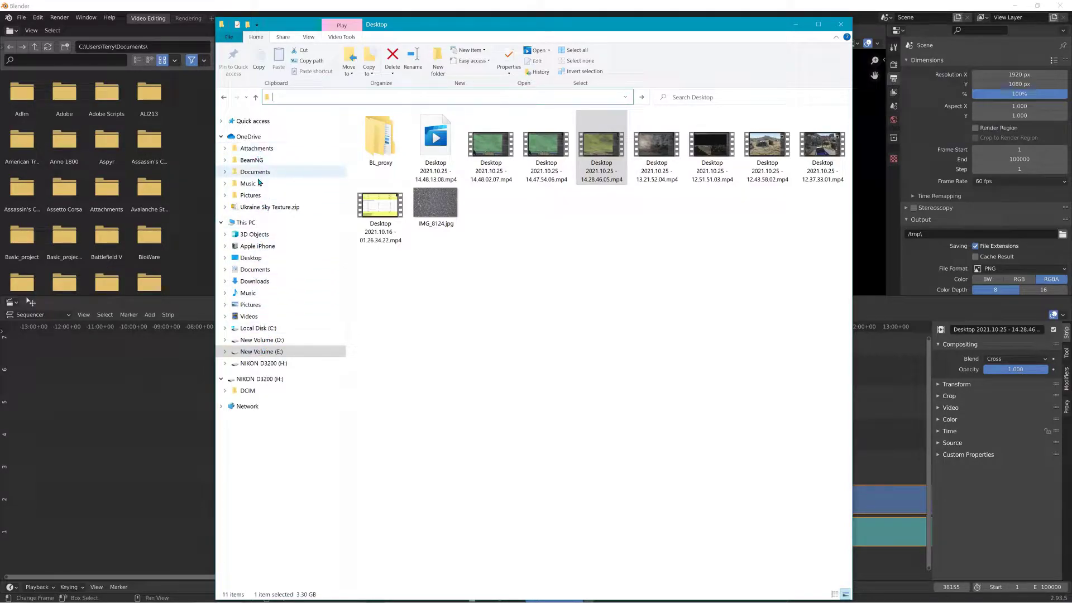
pyautogui.click(260, 259)
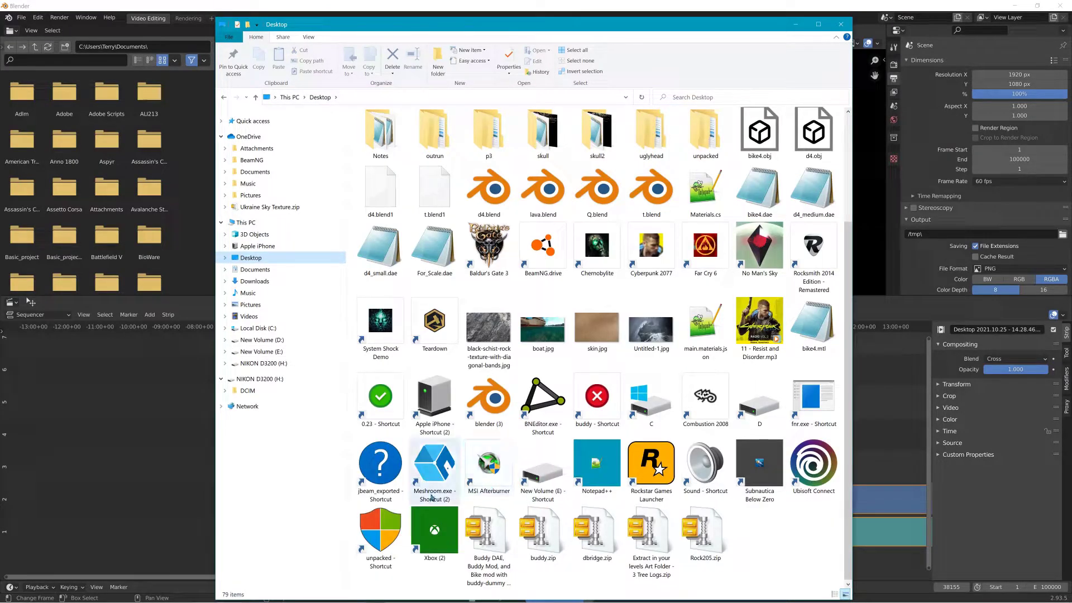
pyautogui.doubleClick(380, 401)
pyautogui.doubleClick(385, 173)
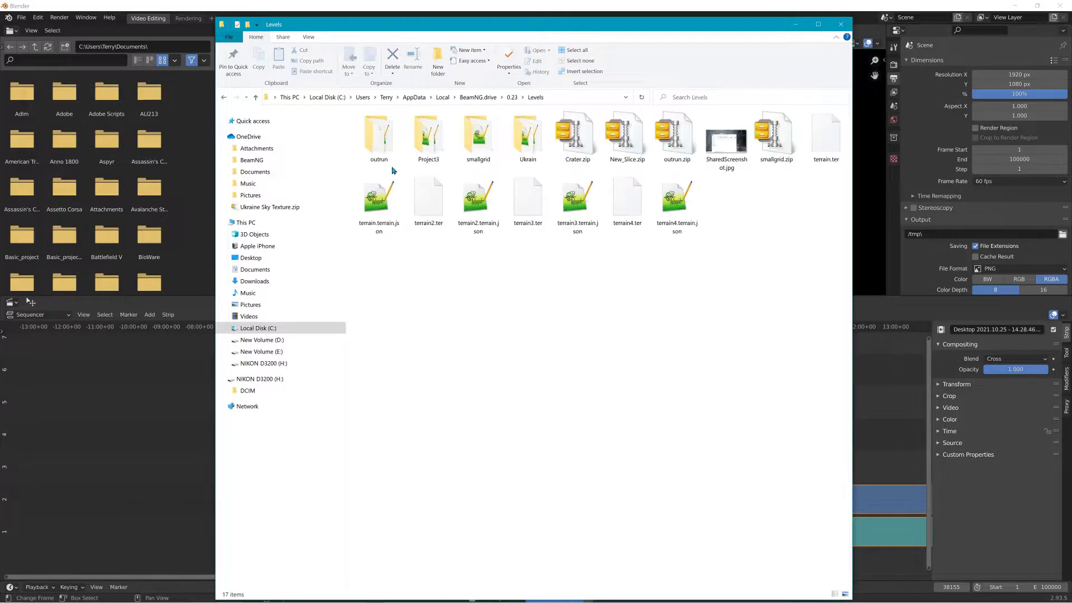
# Open the skies folder inside the outrun level's art folder
pyautogui.doubleClick(379, 137)
pyautogui.doubleClick(370, 129)
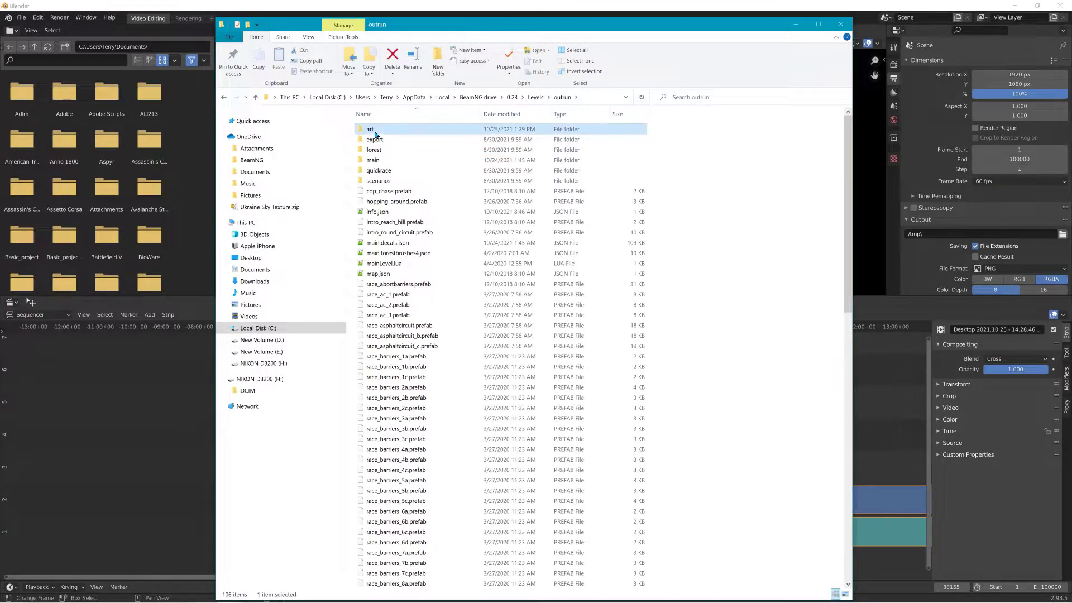
pyautogui.doubleClick(705, 138)
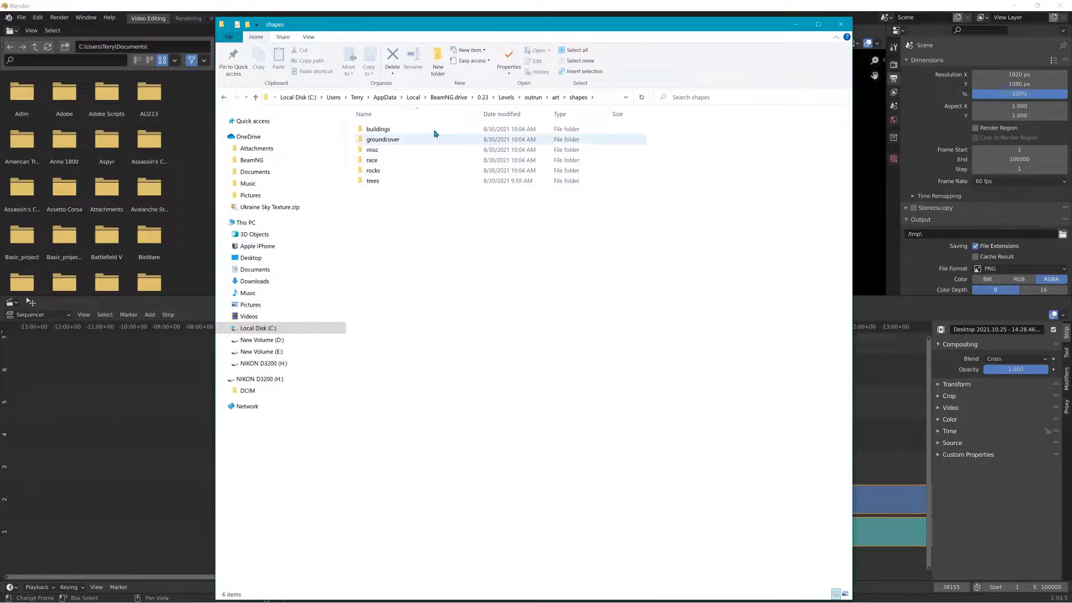
pyautogui.click(556, 97)
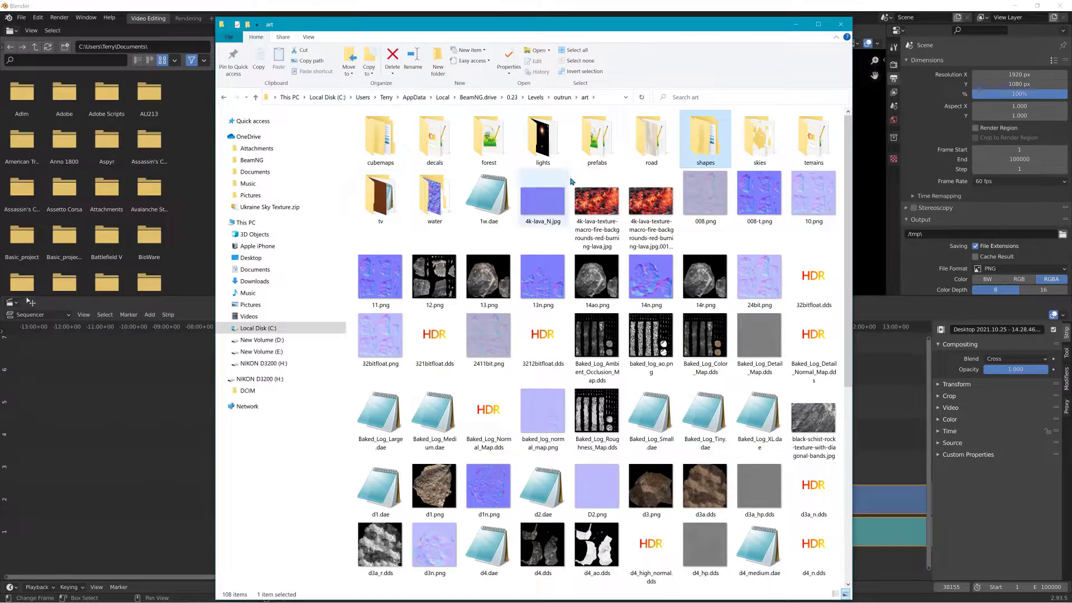
pyautogui.doubleClick(751, 146)
# Preview the SkyNormals_05.dds and clouds_04.png images and switch back to BeamNG.drive
pyautogui.doubleClick(659, 137)
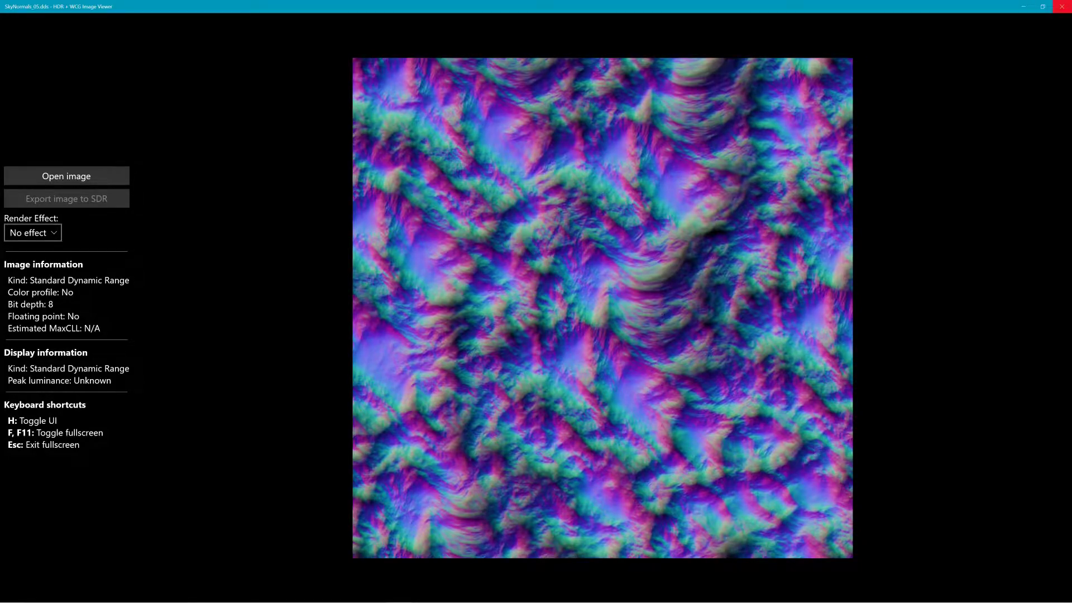
pyautogui.click(1062, 6)
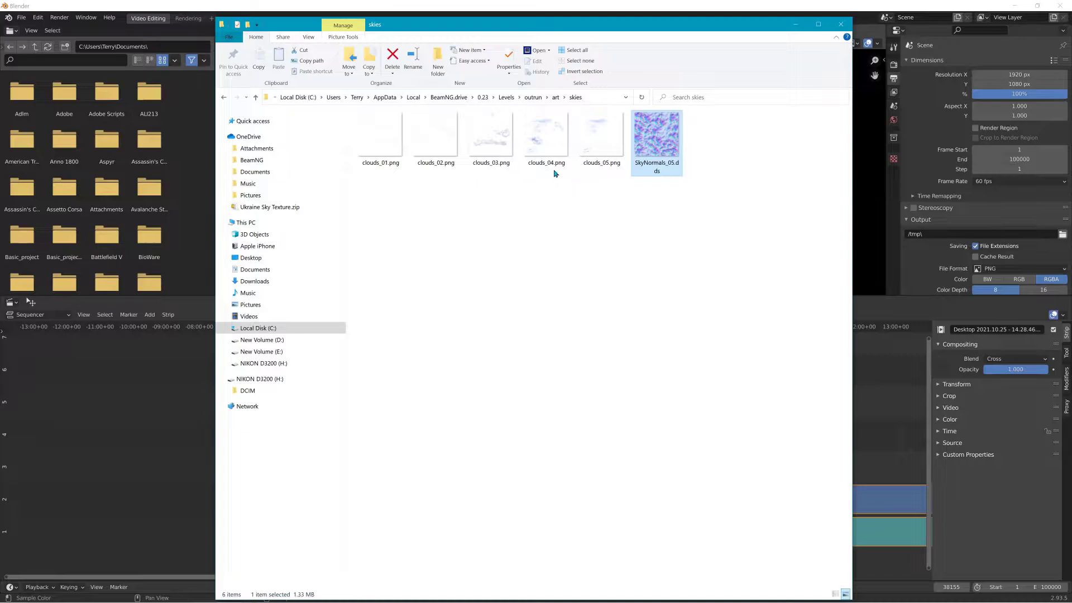
pyautogui.doubleClick(525, 145)
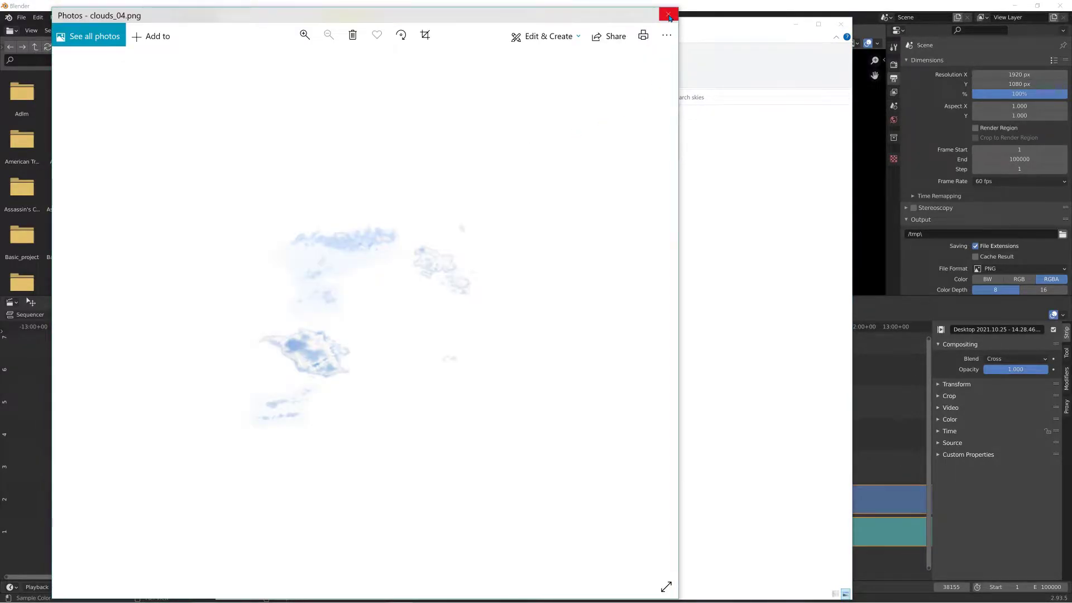
pyautogui.click(669, 17)
pyautogui.click(639, 135)
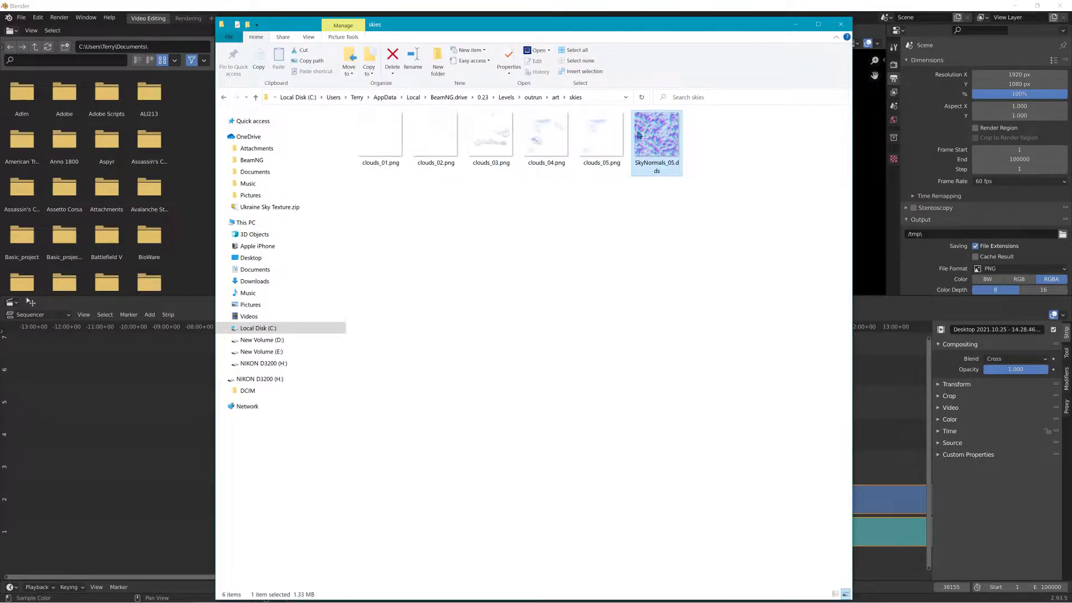
pyautogui.hotkey('alt', 'Tab')
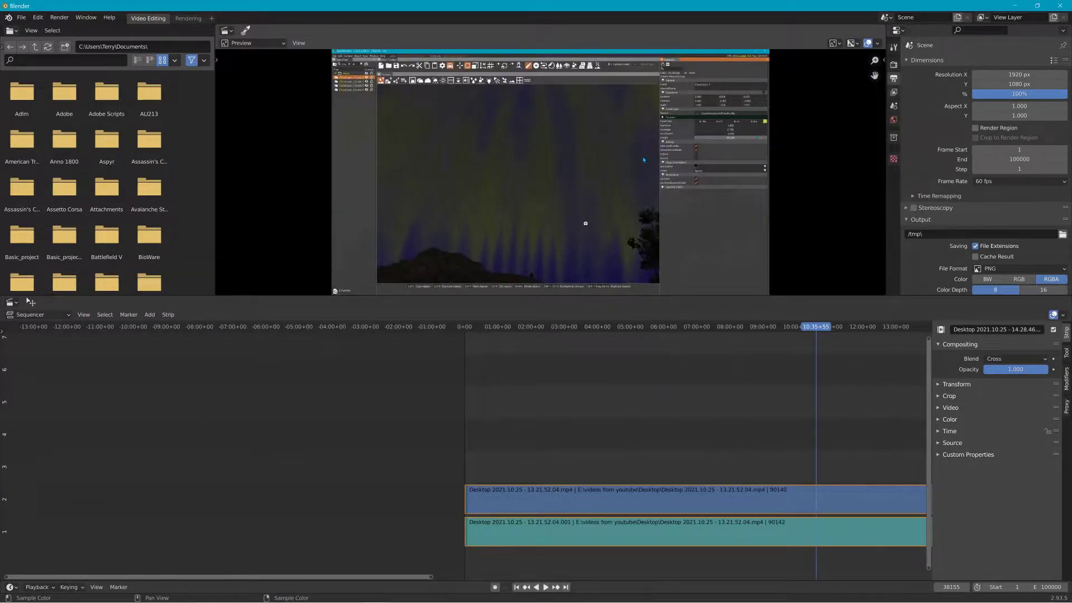
pyautogui.hotkey('alt', 'Tab')
pyautogui.hotkey('alt', 'Tab')
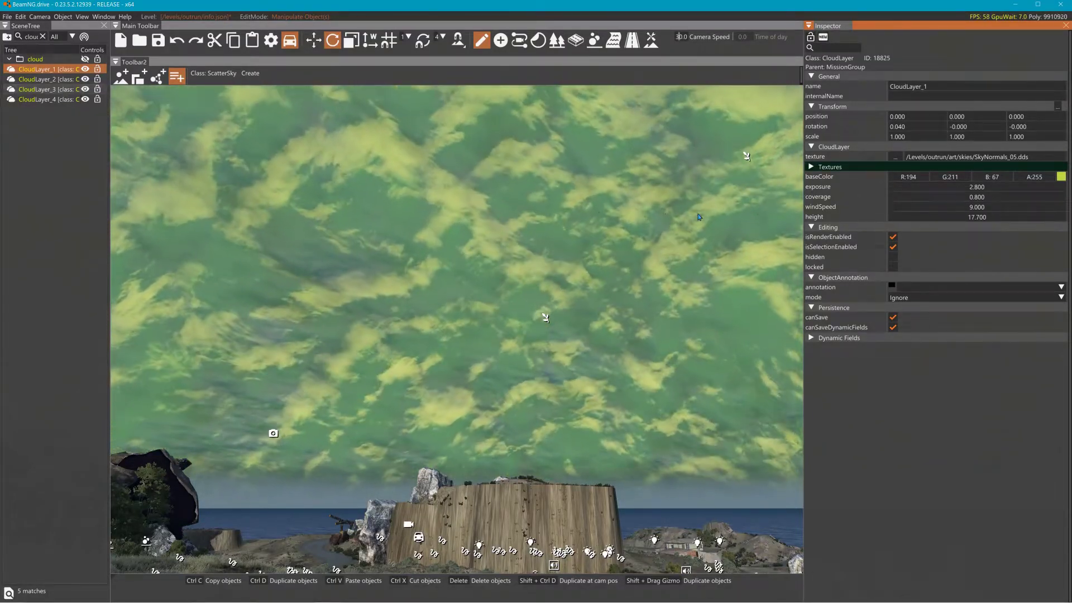
# Hide CloudLayer_2, CloudLayer_3 and CloudLayer_4 so only CloudLayer_1 shows, and adjust CloudLayer_1's exposure
pyautogui.click(86, 69)
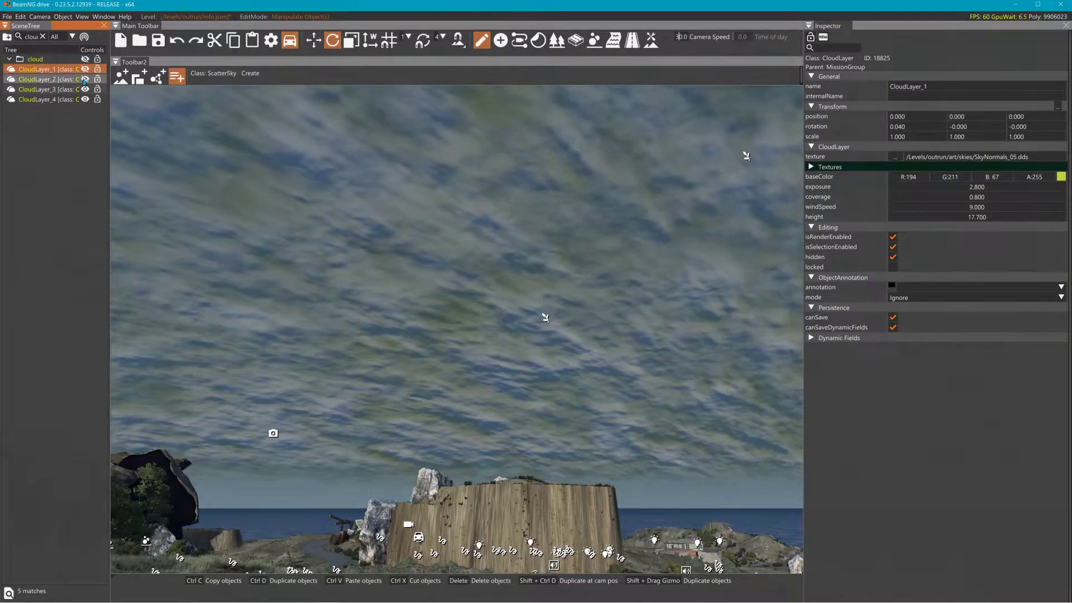
pyautogui.click(85, 88)
pyautogui.click(86, 99)
pyautogui.click(85, 78)
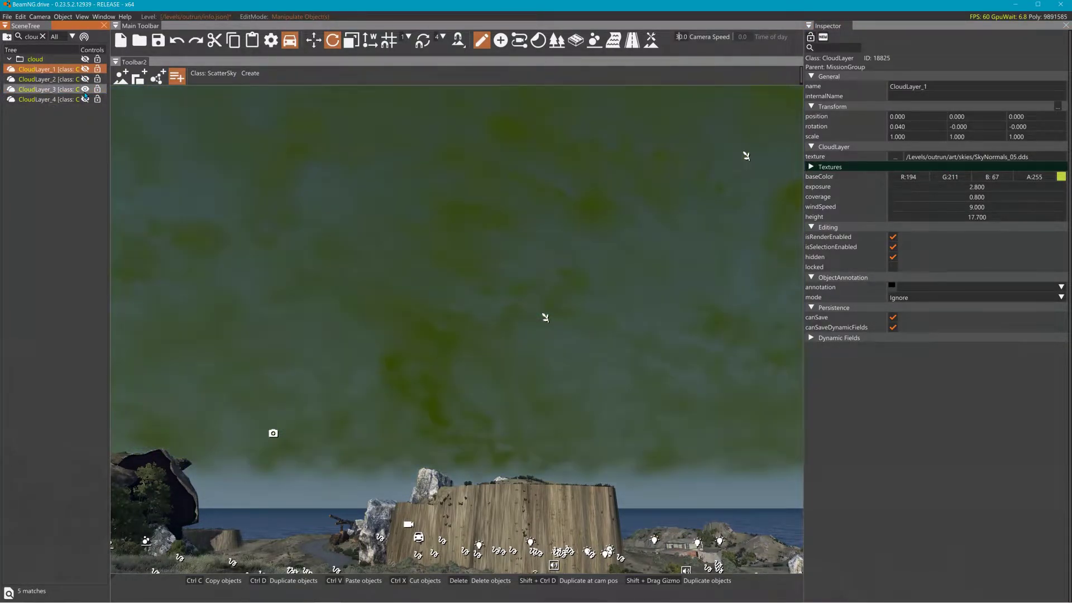
pyautogui.click(85, 88)
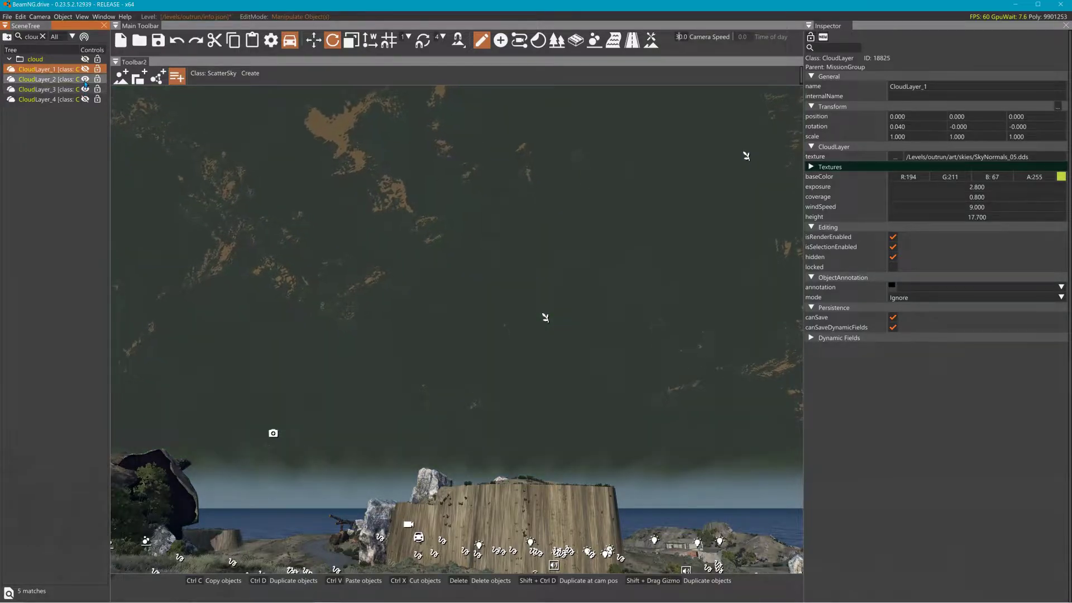
pyautogui.click(85, 80)
pyautogui.click(85, 69)
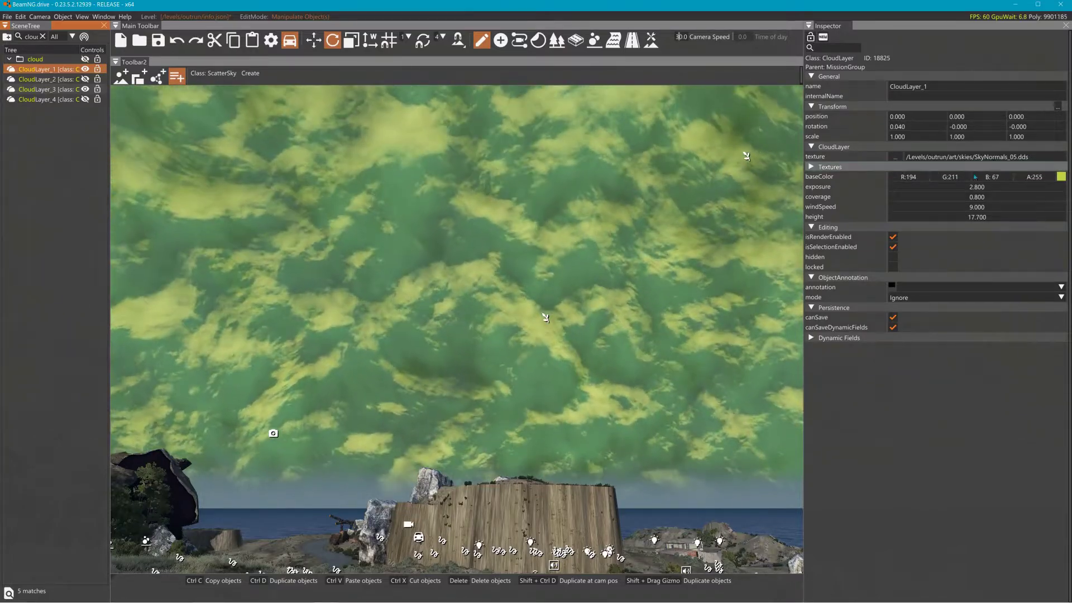
pyautogui.moveTo(967, 190); pyautogui.dragTo(989, 204)
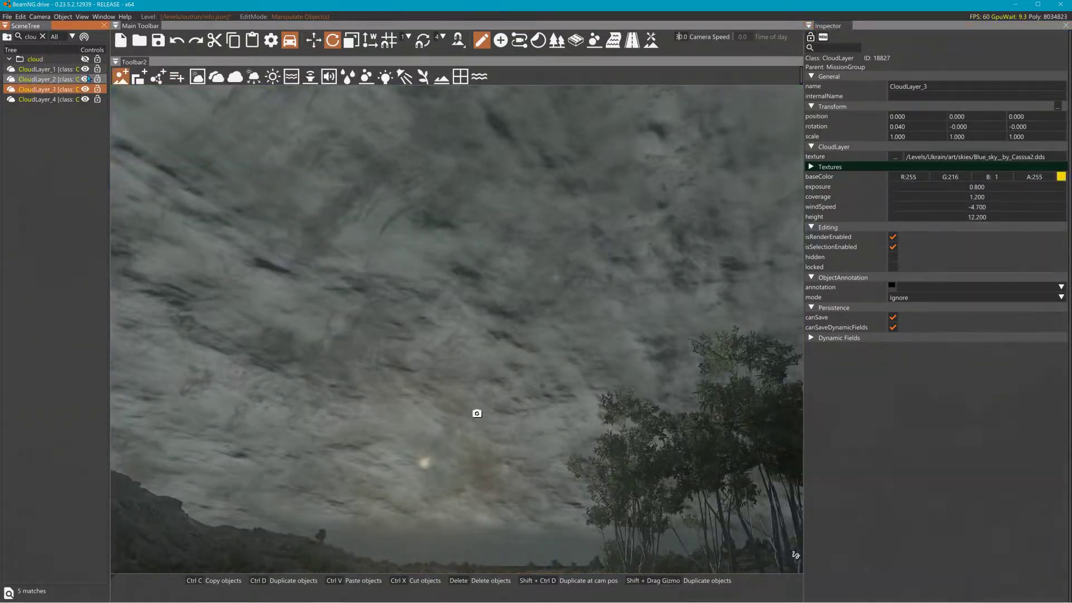
# Toggle the cloud layers' visibility until only CloudLayer_1 is shown against the night sky
pyautogui.click(86, 78)
pyautogui.click(84, 98)
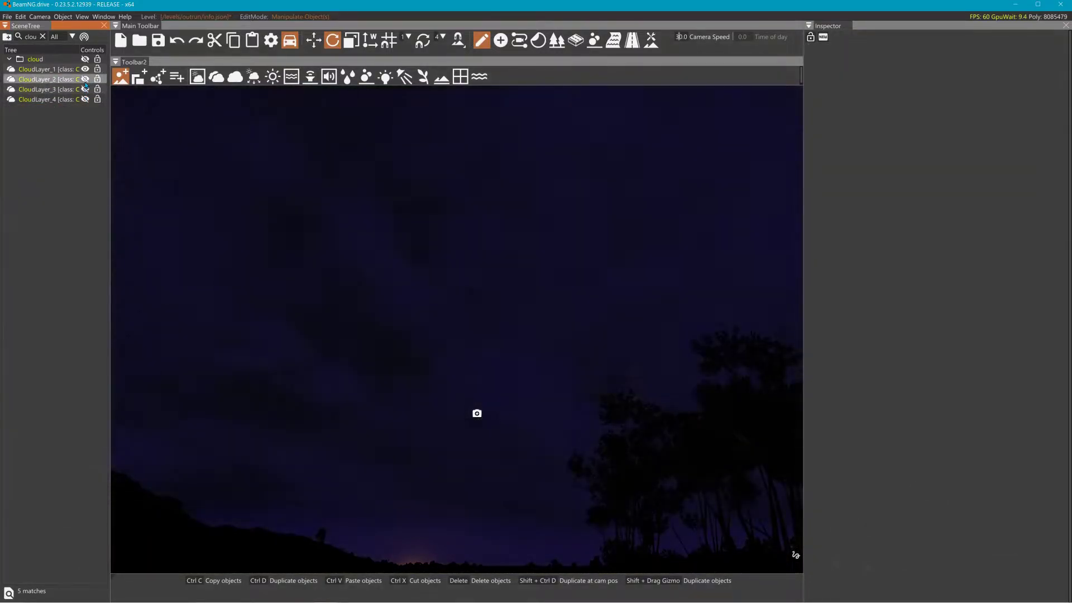
pyautogui.click(84, 79)
pyautogui.click(84, 68)
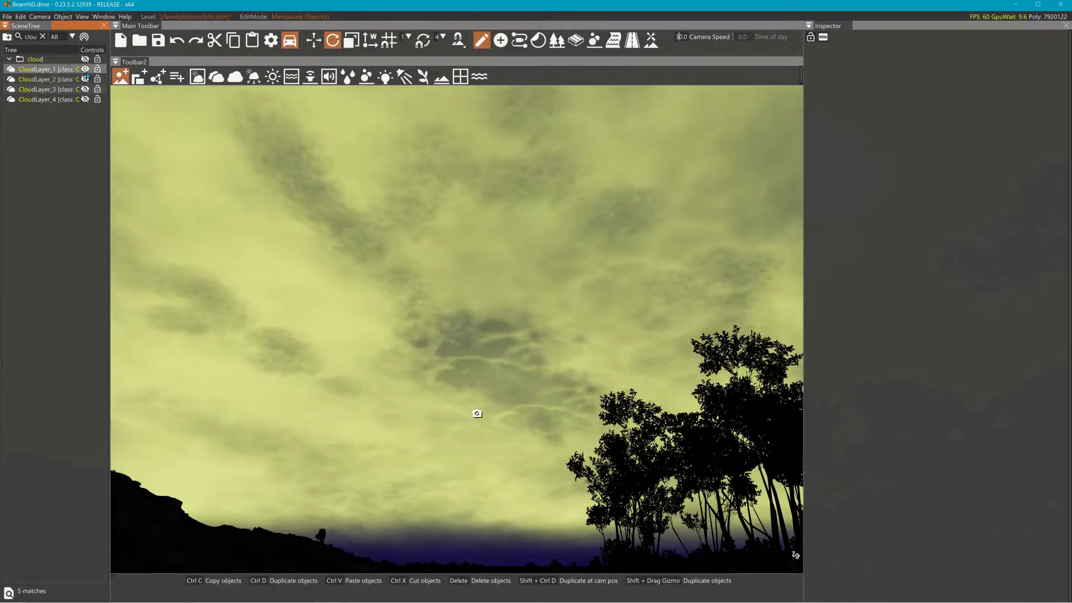
# Hide CloudLayer_1 and show CloudLayer_2, CloudLayer_3 and CloudLayer_4 together
pyautogui.click(84, 79)
pyautogui.click(85, 90)
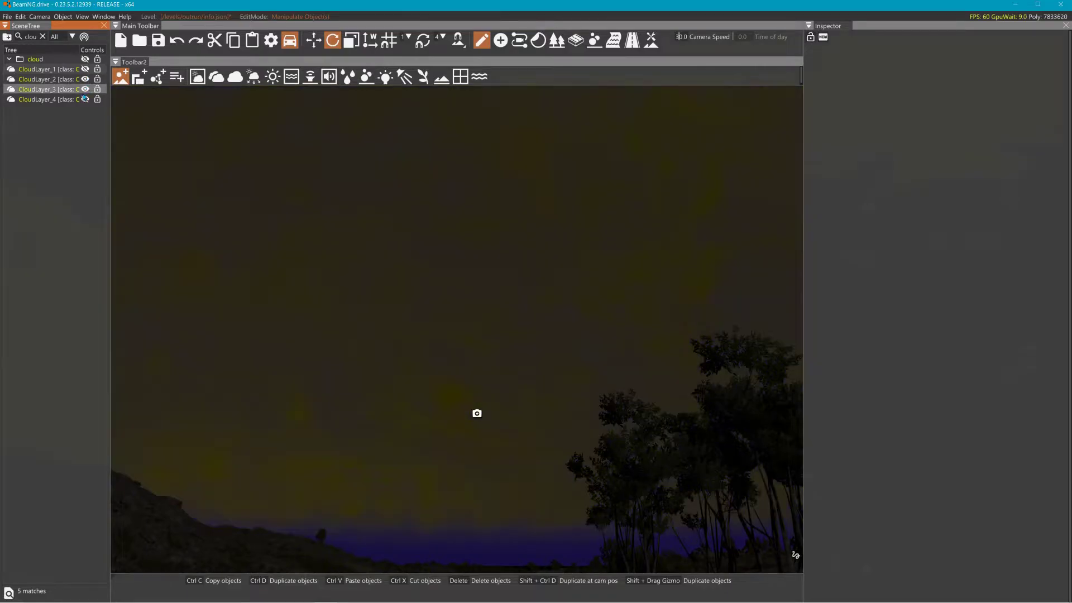
pyautogui.click(85, 98)
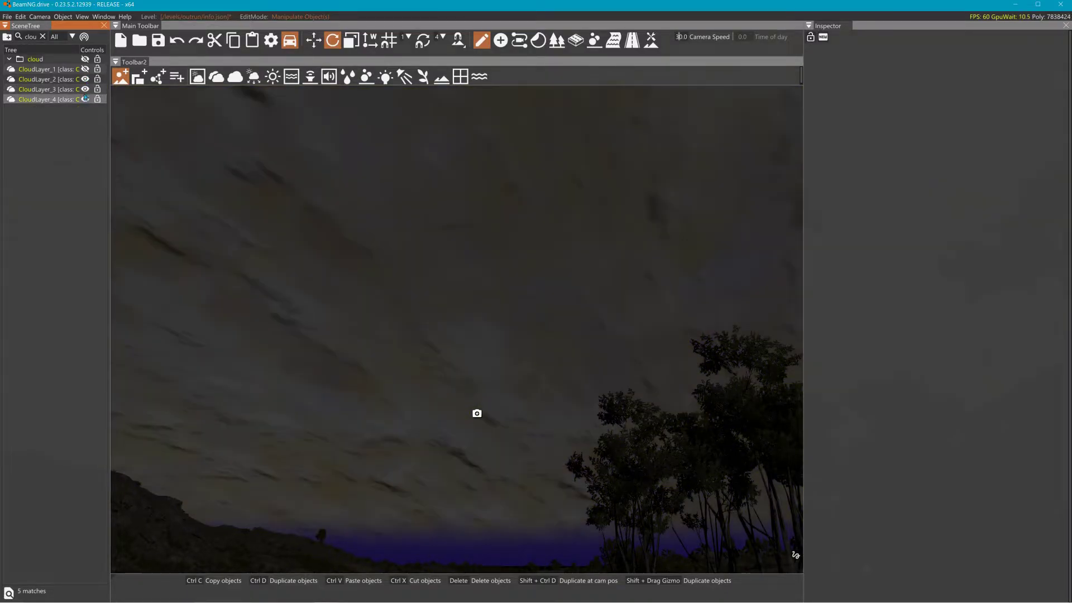
# Hide CloudLayer_2 and CloudLayer_3 so that CloudLayer_4 is the only visible cloud layer
pyautogui.click(85, 78)
pyautogui.click(85, 99)
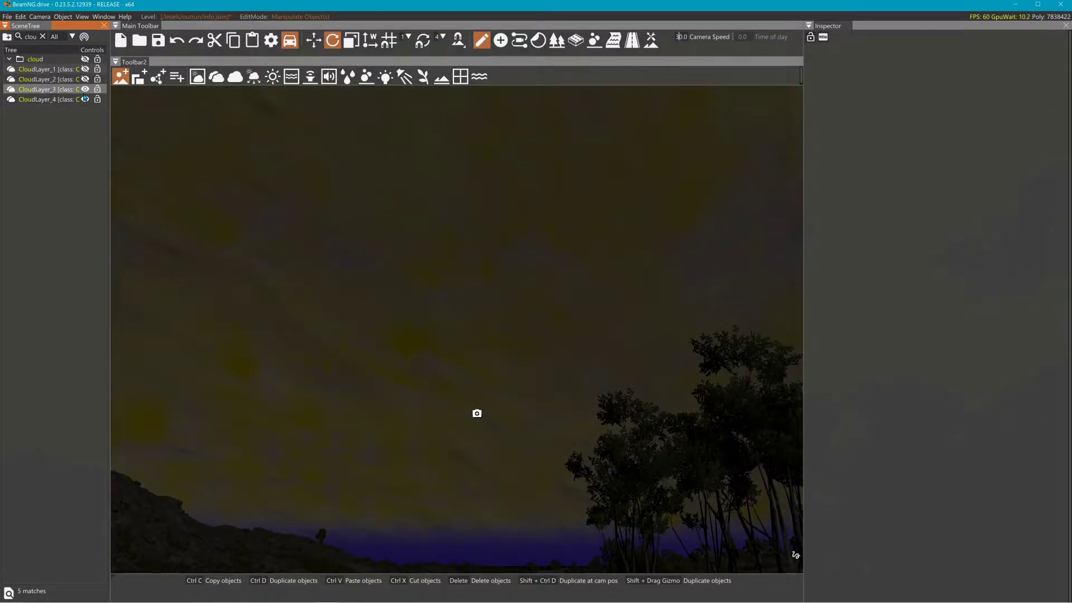
pyautogui.click(85, 94)
pyautogui.click(84, 90)
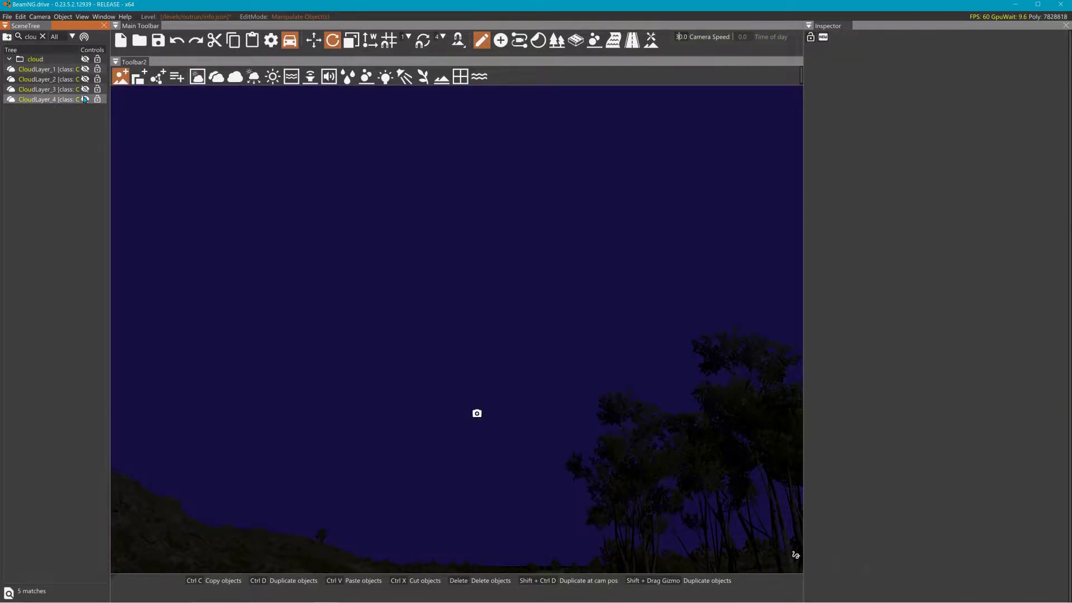
pyautogui.click(84, 99)
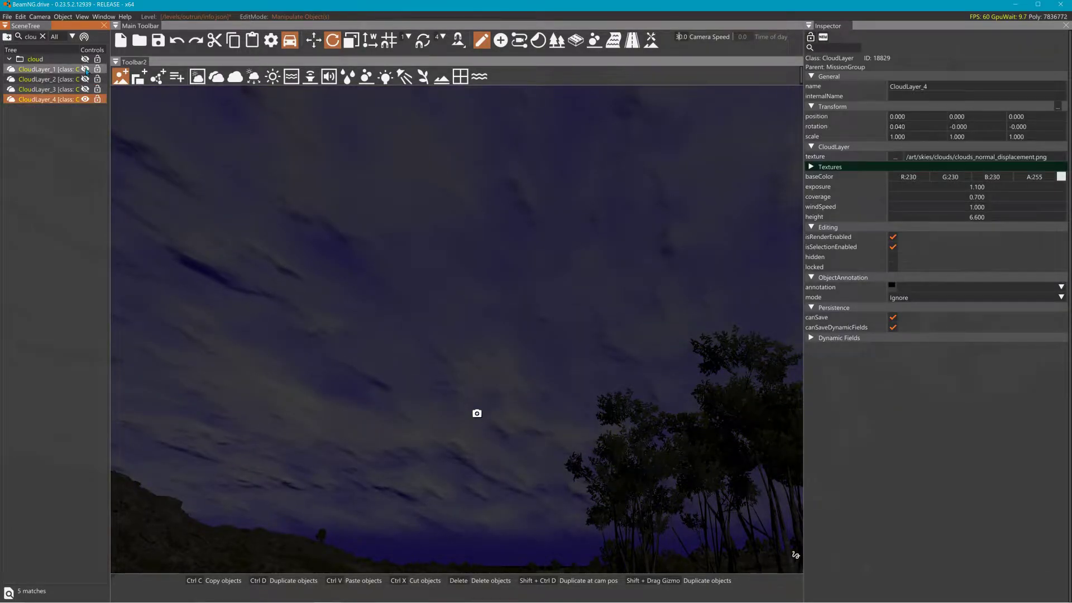
# Hide CloudLayer_4 and choose ScatterSky as the class of object to create
pyautogui.click(84, 100)
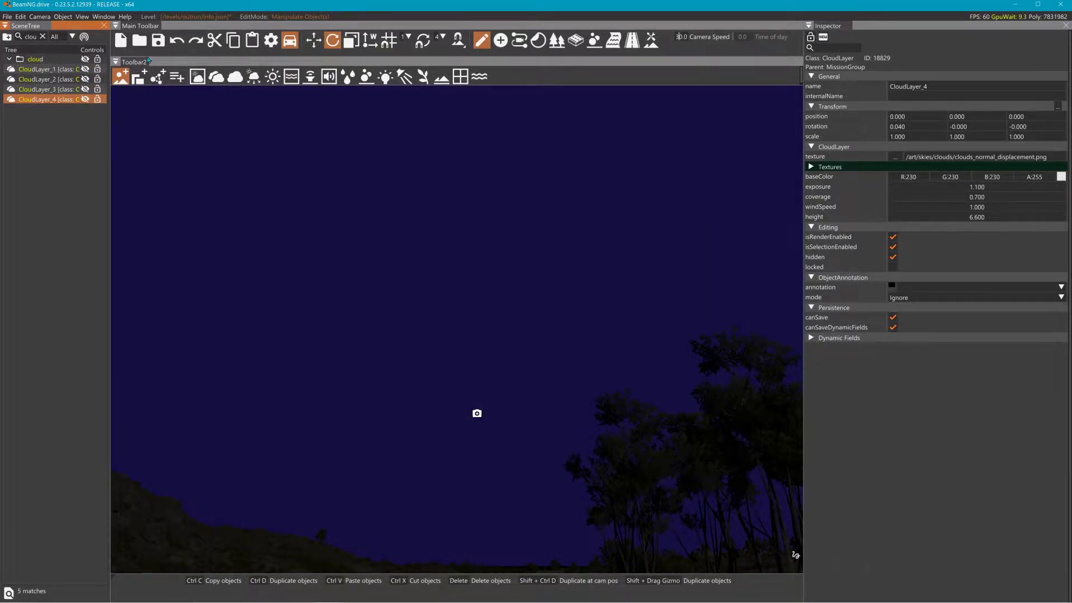
pyautogui.click(174, 76)
pyautogui.click(223, 74)
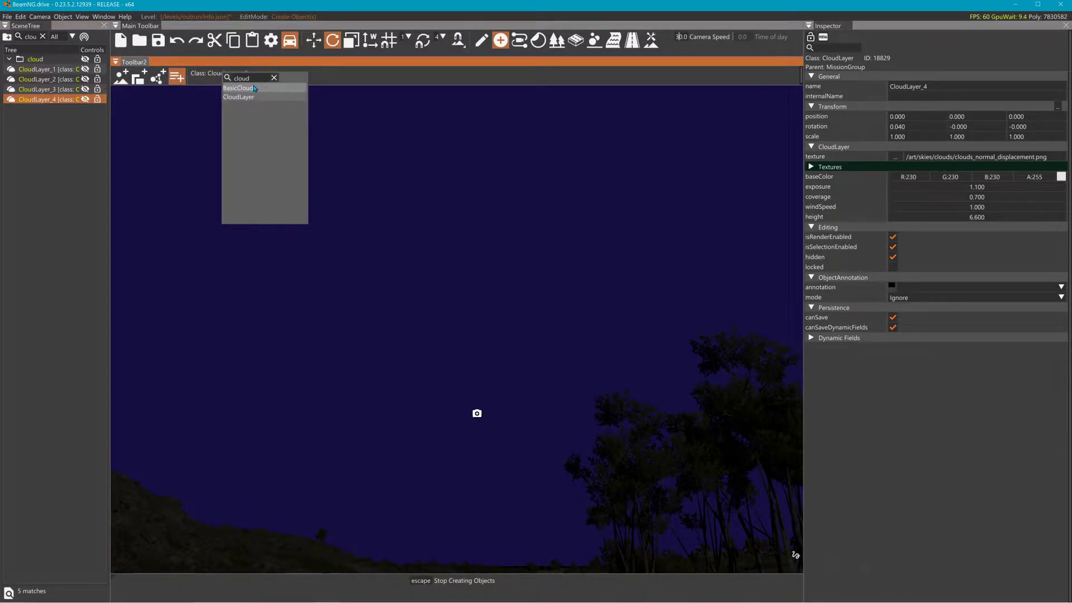
pyautogui.write('su')
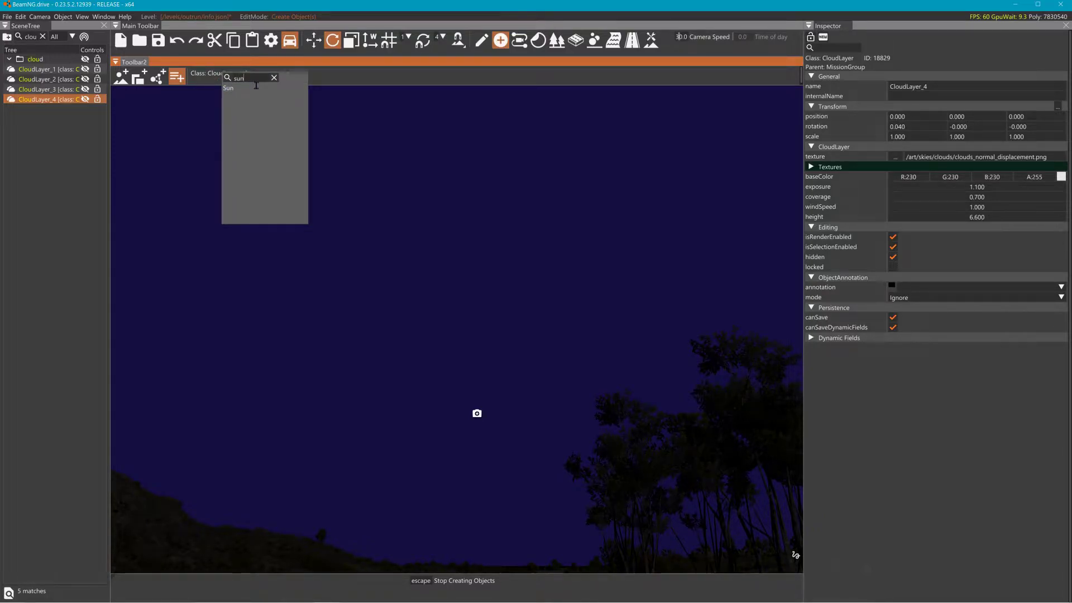
pyautogui.write('n')
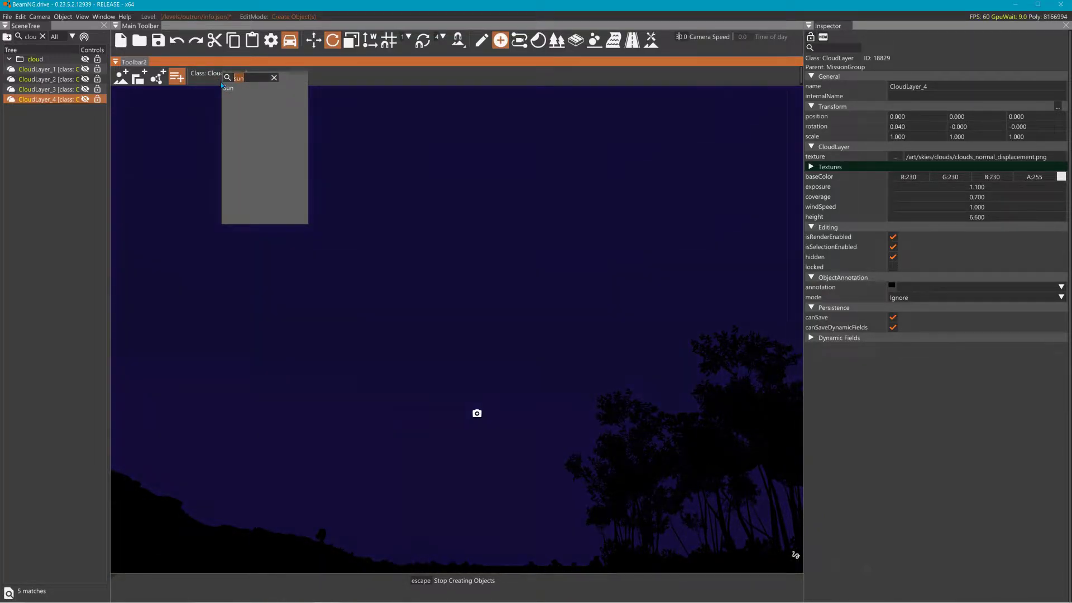
pyautogui.press('BackSpace')
pyautogui.press('BackSpace')
pyautogui.write('k')
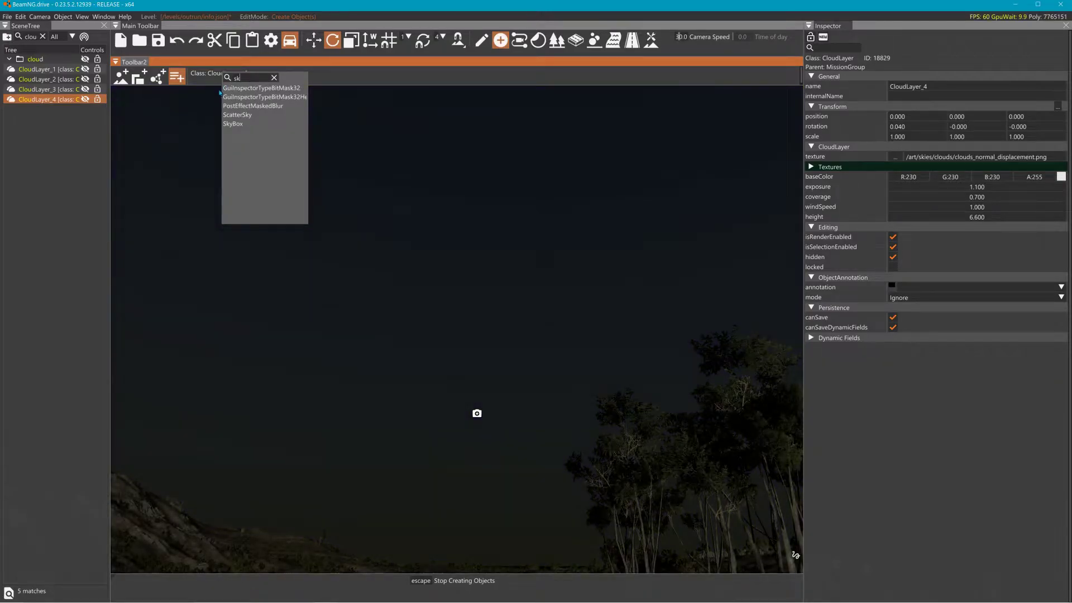
pyautogui.click(252, 116)
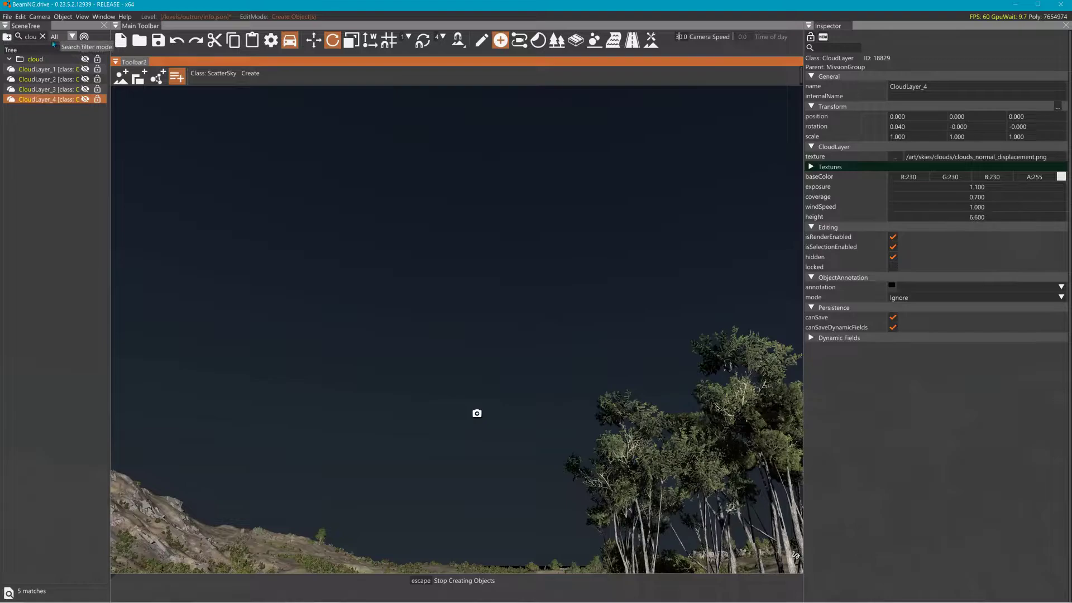
# Find and select ScatterSky_1 in the scene tree with the search "sc", and try to adjust its sun elevation
pyautogui.click(43, 36)
pyautogui.press('Escape')
pyautogui.write('sc')
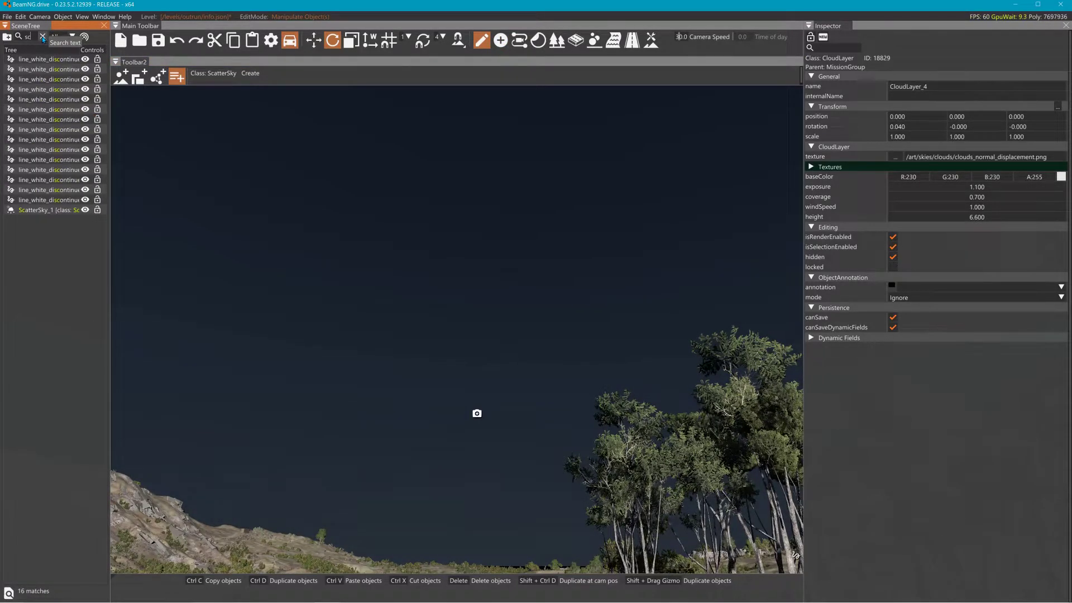
pyautogui.click(35, 211)
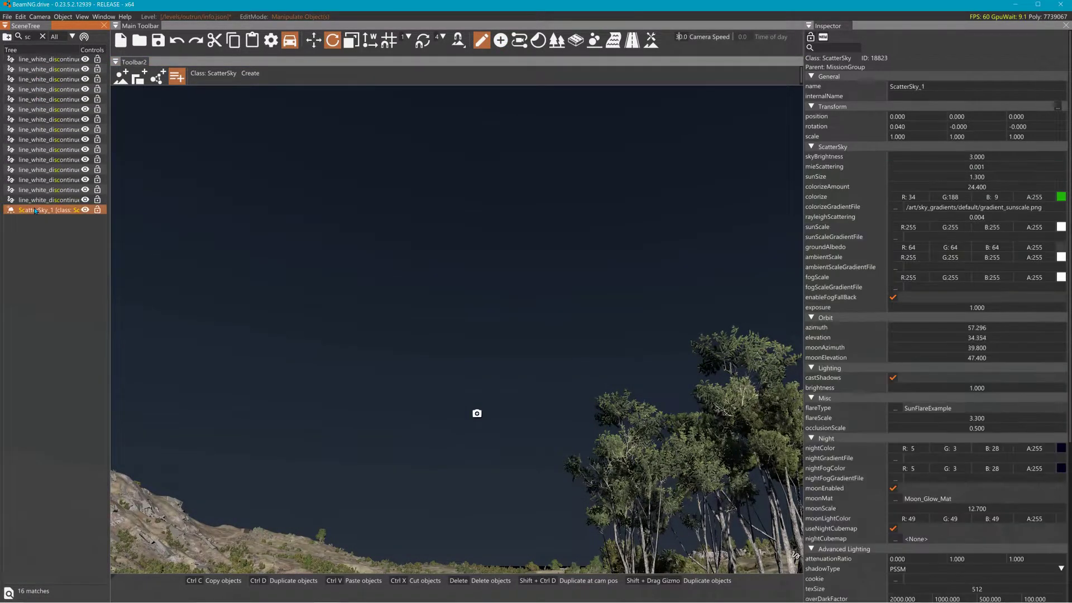
pyautogui.moveTo(547, 196); pyautogui.dragTo(402, 256, button='right')
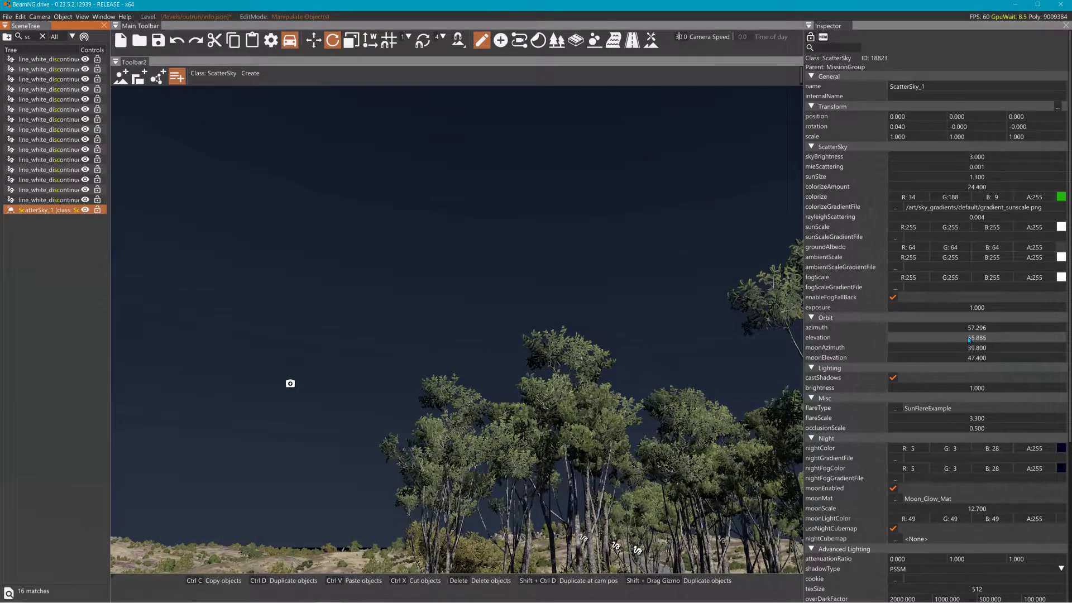
pyautogui.moveTo(969, 339)
pyautogui.mouseDown()
pyautogui.moveTo(961, 333)
pyautogui.moveTo(984, 342)
pyautogui.mouseUp()
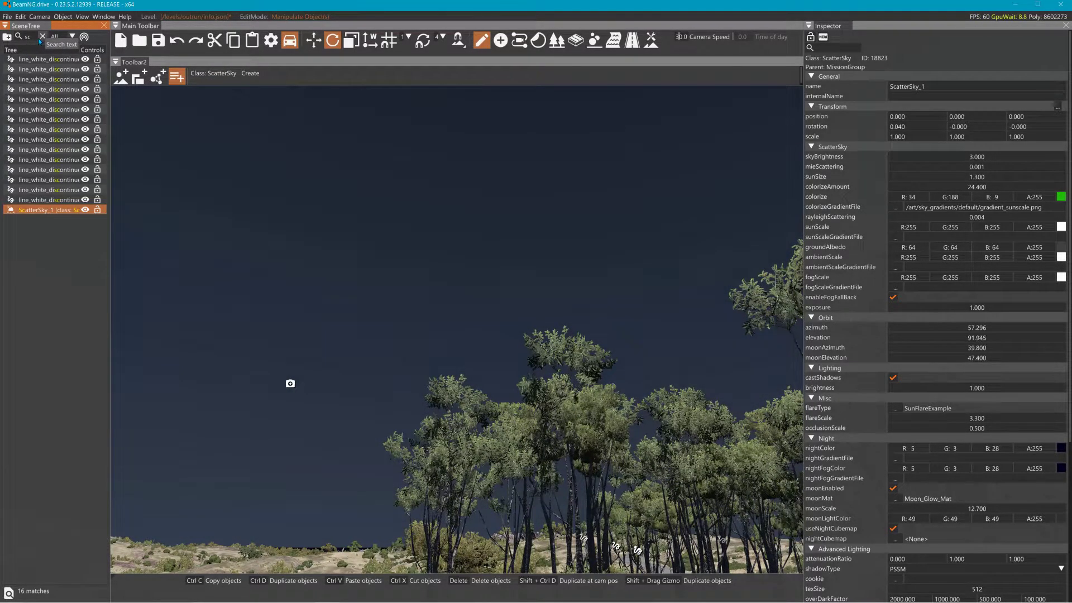
# Search the scene tree for "sun" and clear the search to list all objects again
pyautogui.press('BackSpace')
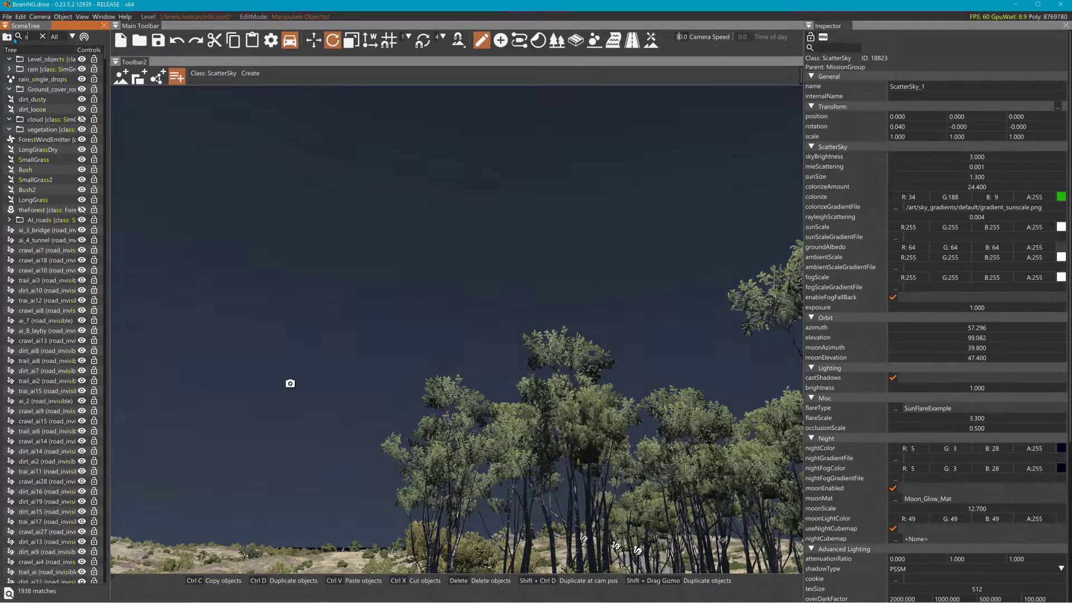
pyautogui.write('un')
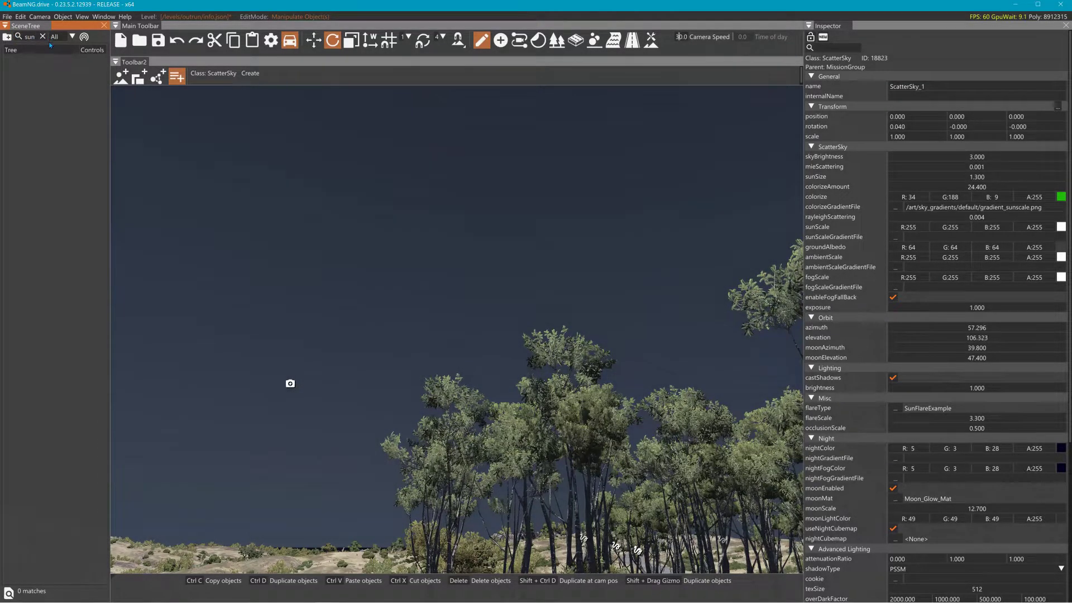
pyautogui.press('BackSpace')
pyautogui.press('BackSpace')
pyautogui.press('BackSpace')
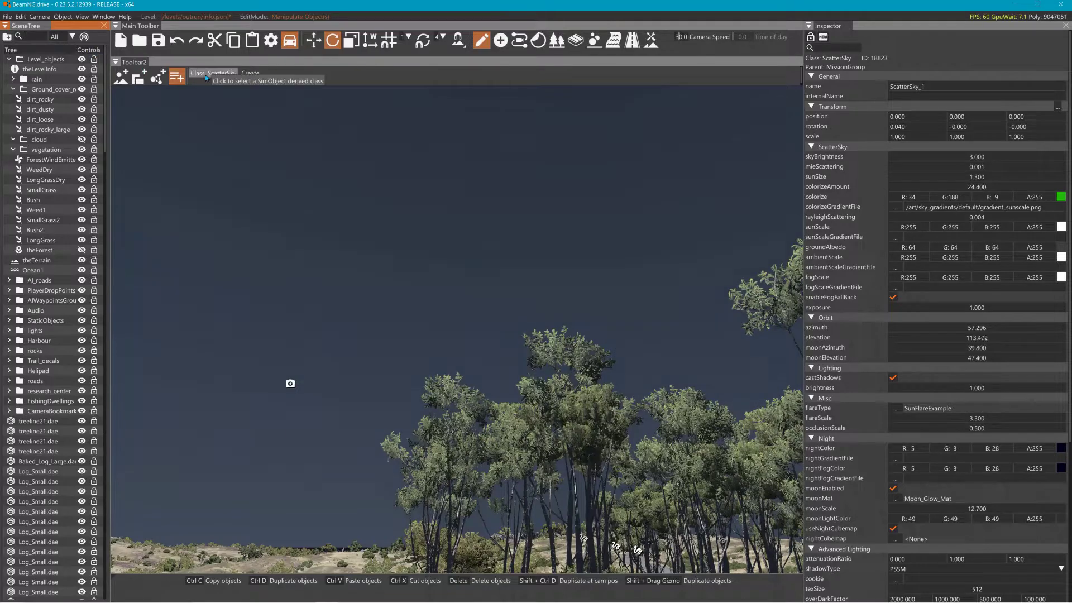
# Search the list of creatable object classes for "sun" and "sca", keeping ScatterSky as the class
pyautogui.click(209, 77)
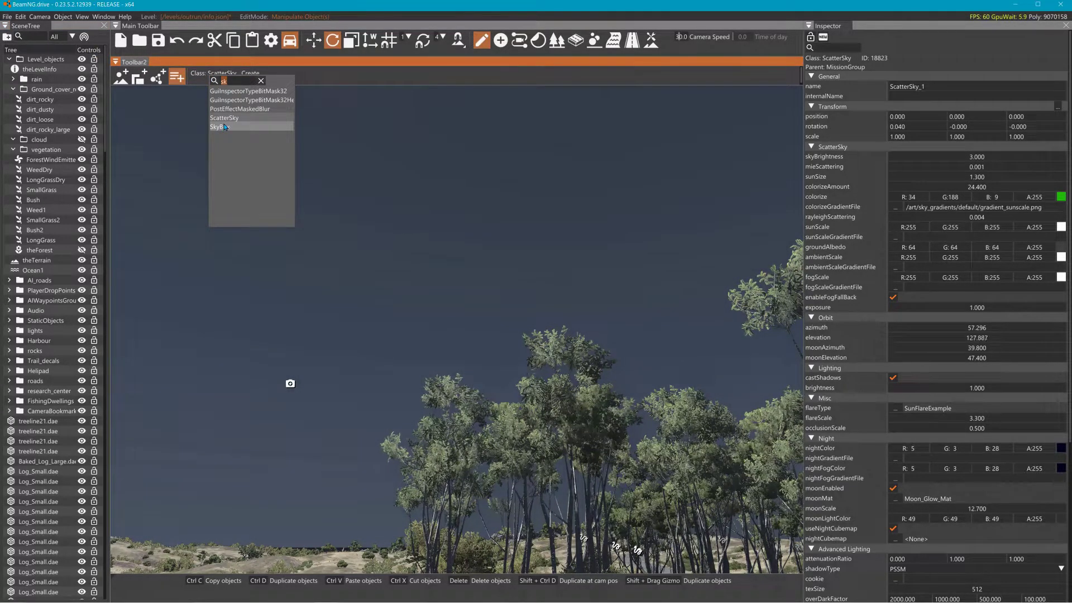
pyautogui.write('sun')
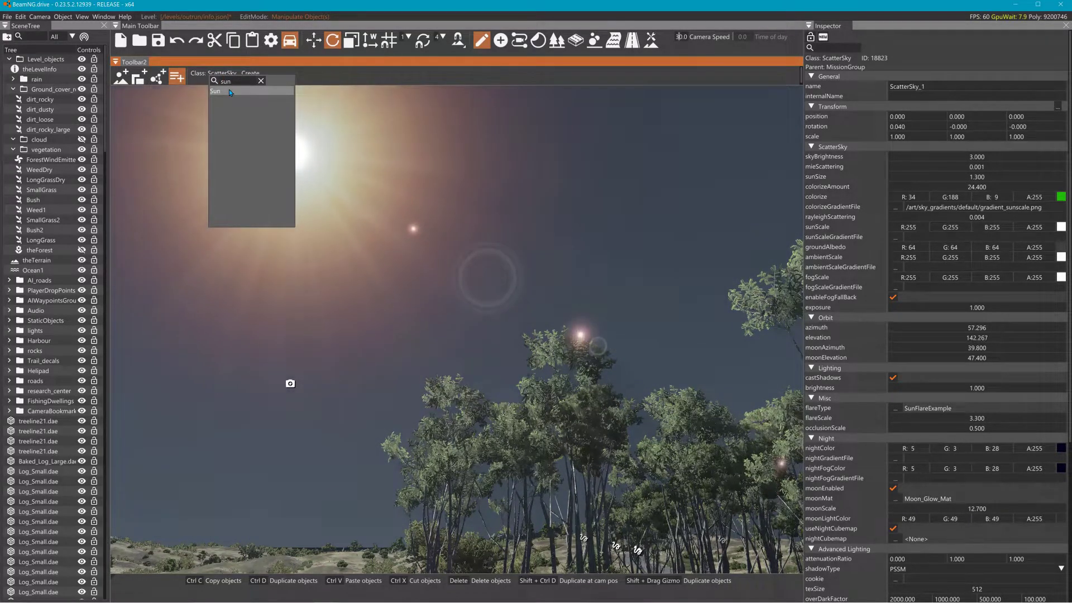
pyautogui.click(260, 82)
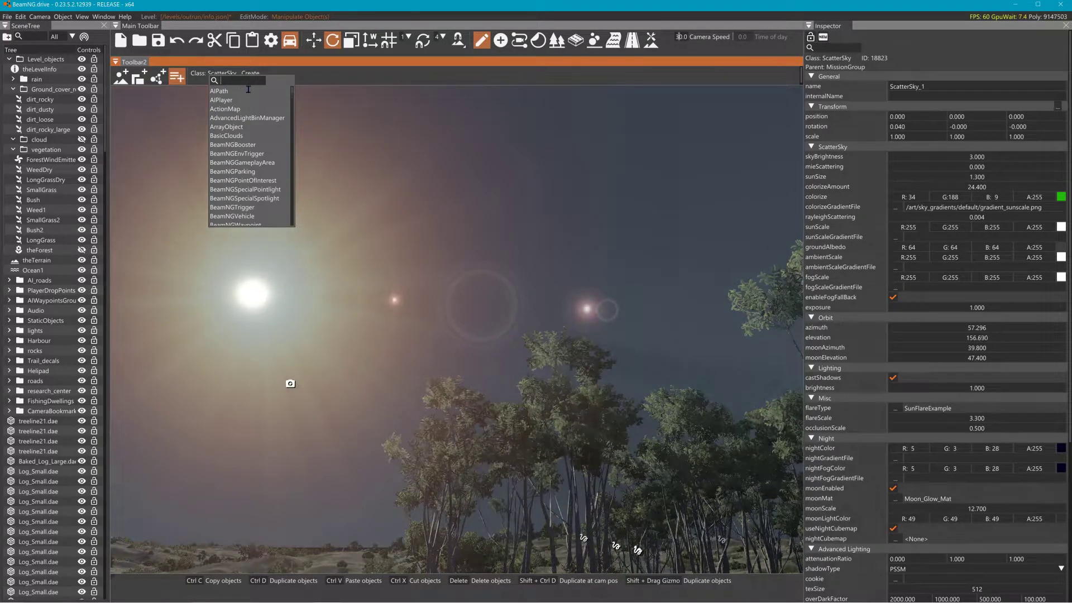
pyautogui.write('sc')
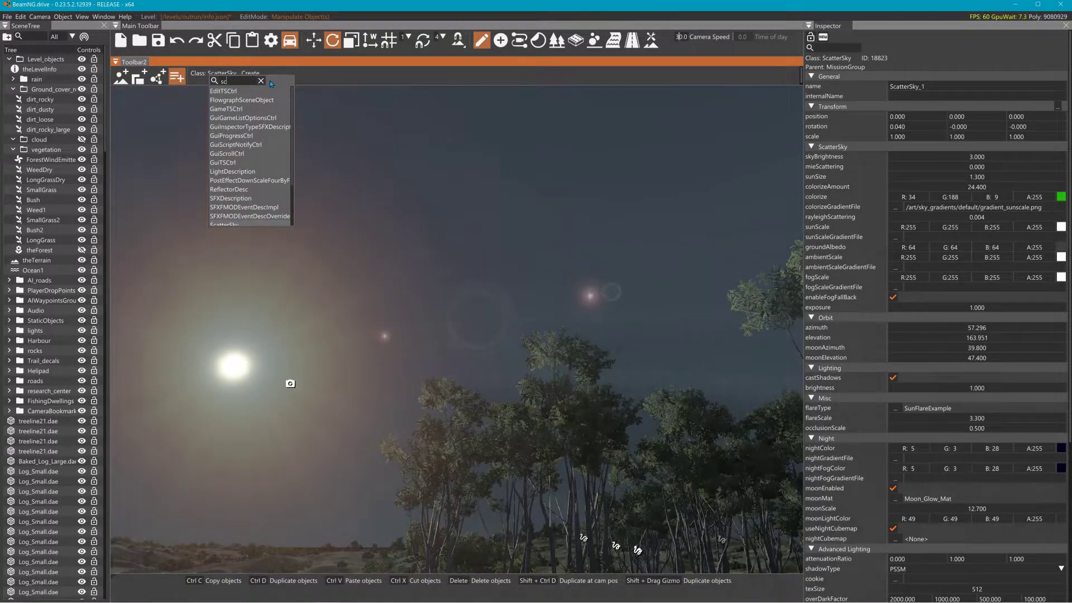
pyautogui.write('a')
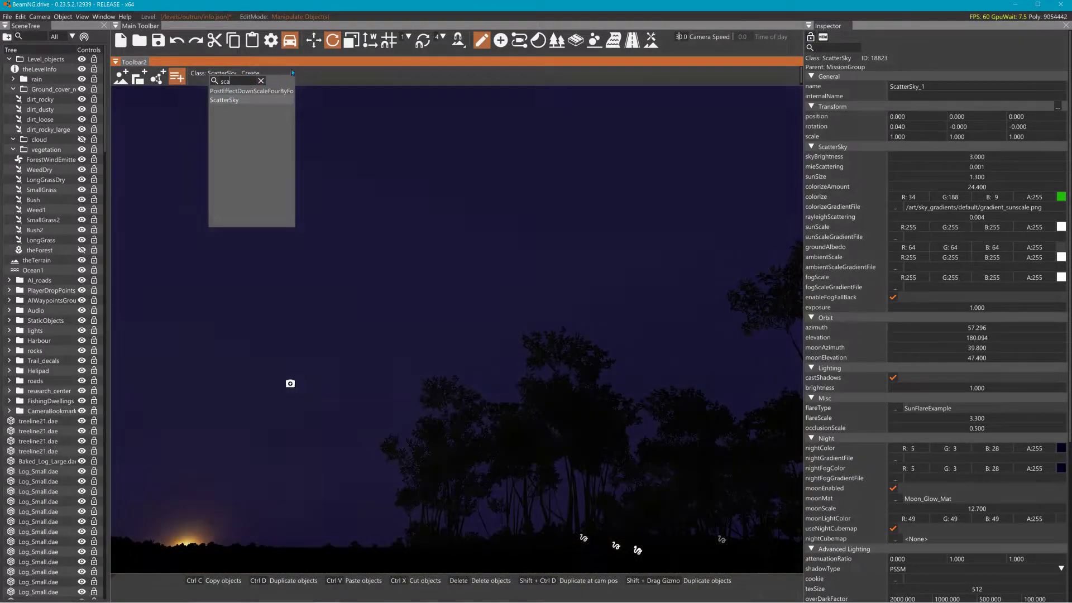
pyautogui.click(249, 73)
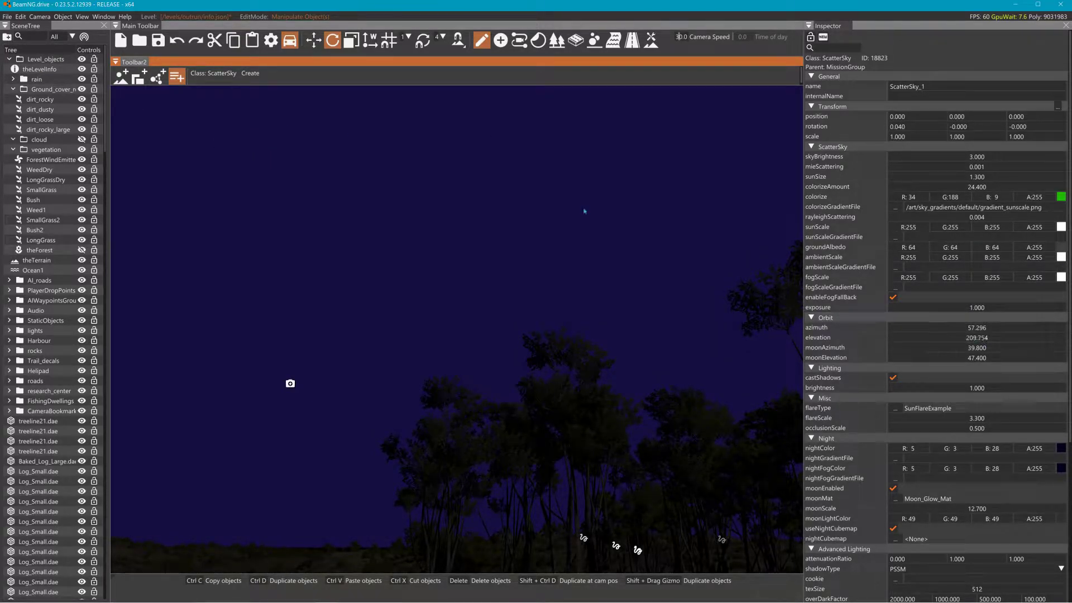
# Find the time-of-day object in the scene tree with the search "tim" and select TimeOfDay_1
pyautogui.click(35, 42)
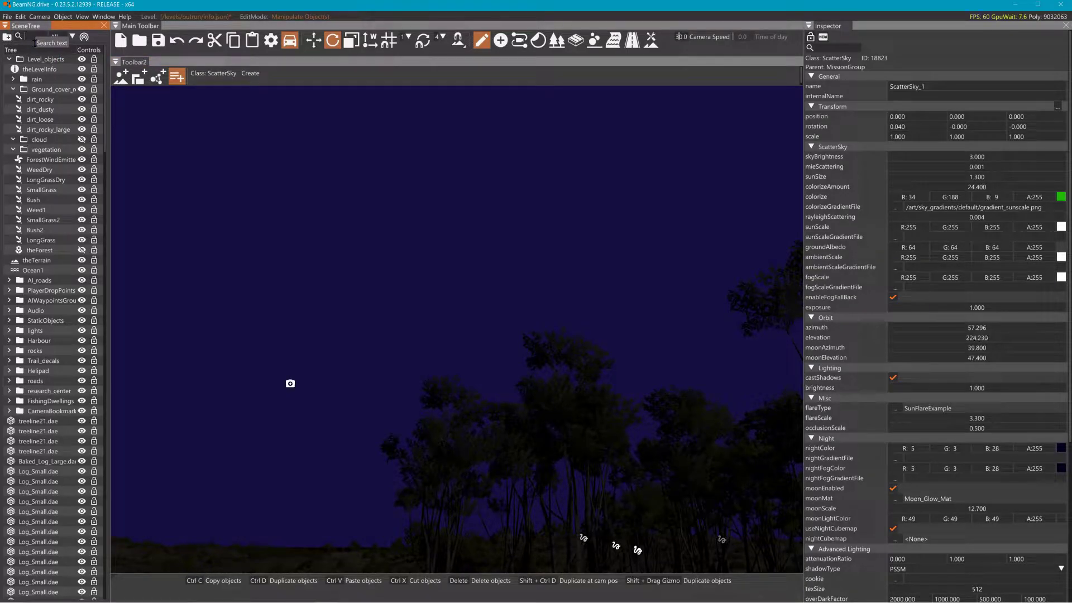
pyautogui.write('tim')
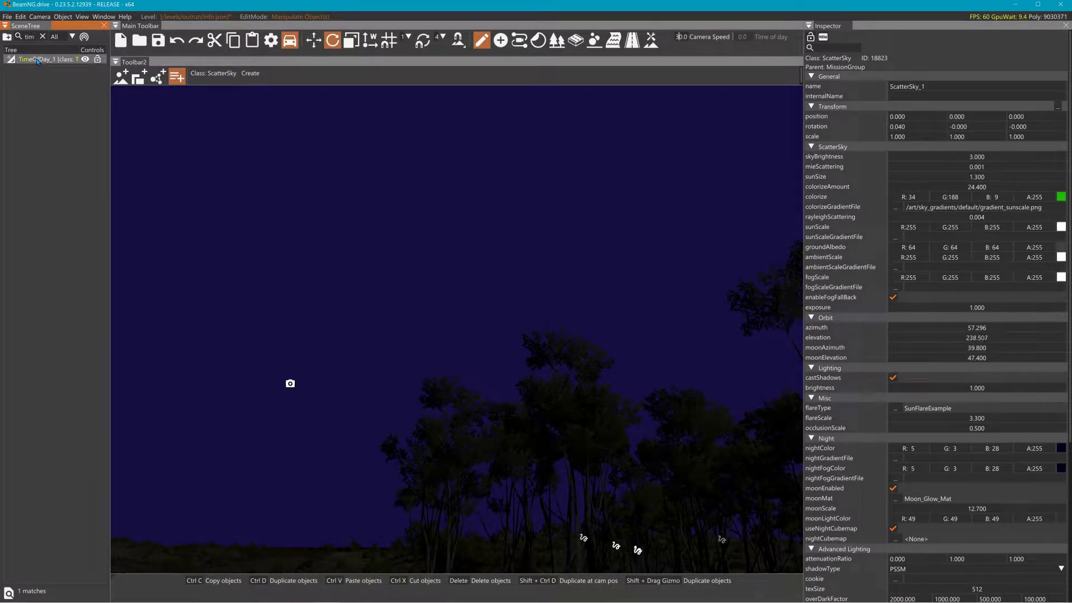
pyautogui.click(37, 59)
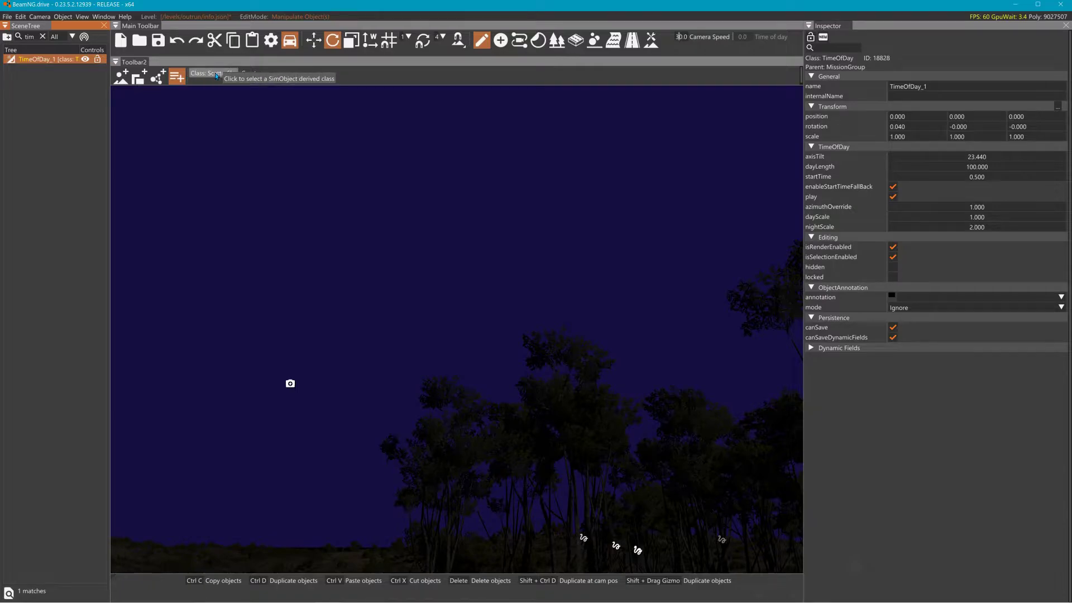
# Look up the TimeOfDay class in the object creation class list by searching "time", and leave without creating an object
pyautogui.click(501, 44)
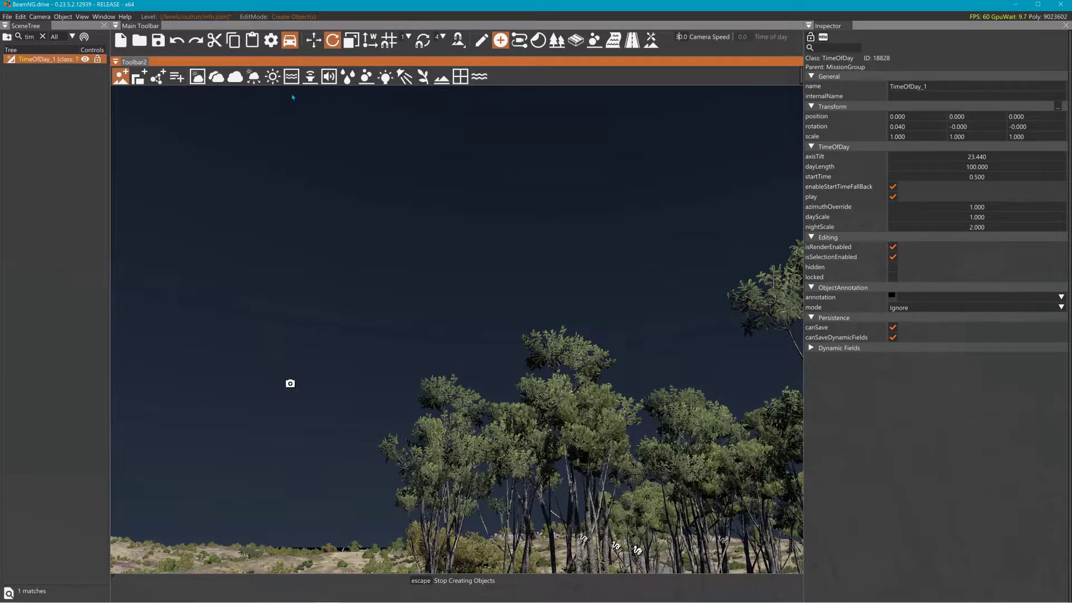
pyautogui.click(177, 76)
pyautogui.click(228, 73)
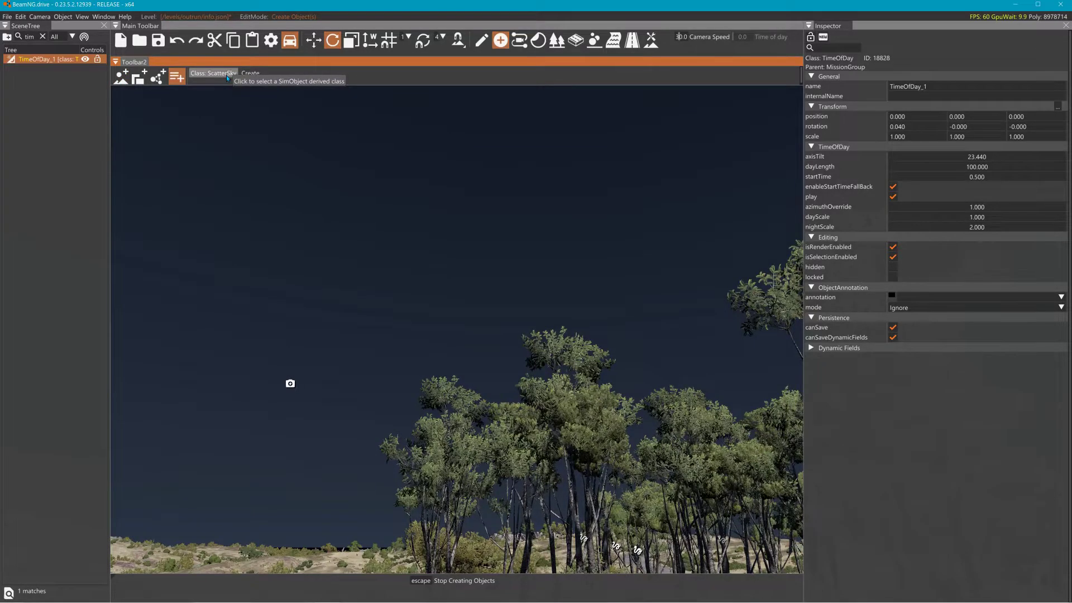
pyautogui.write('sca')
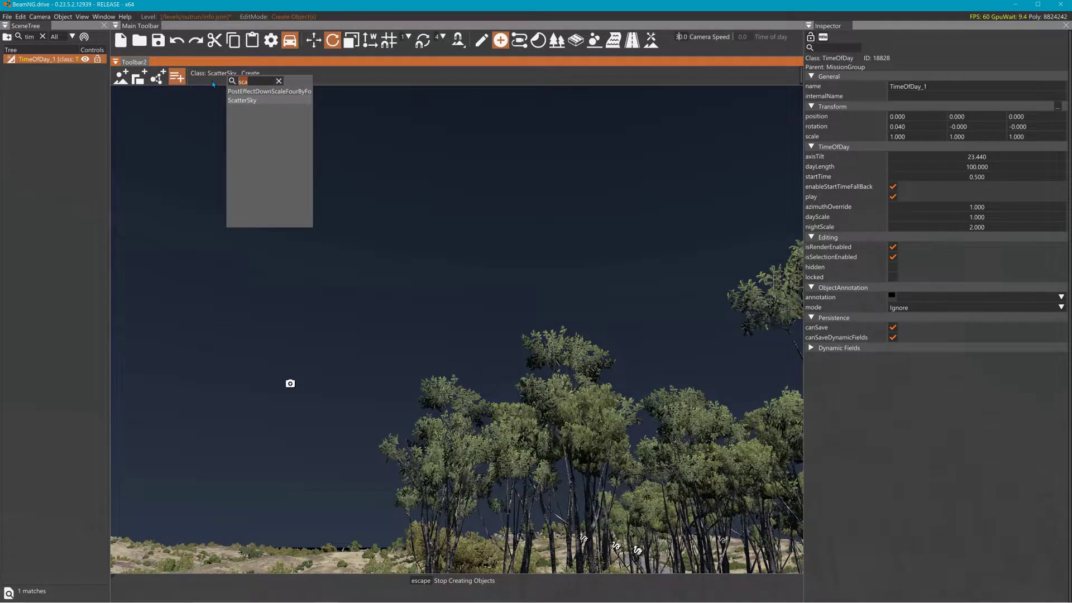
pyautogui.press('BackSpace')
pyautogui.press('BackSpace')
pyautogui.press('BackSpace')
pyautogui.write('ti')
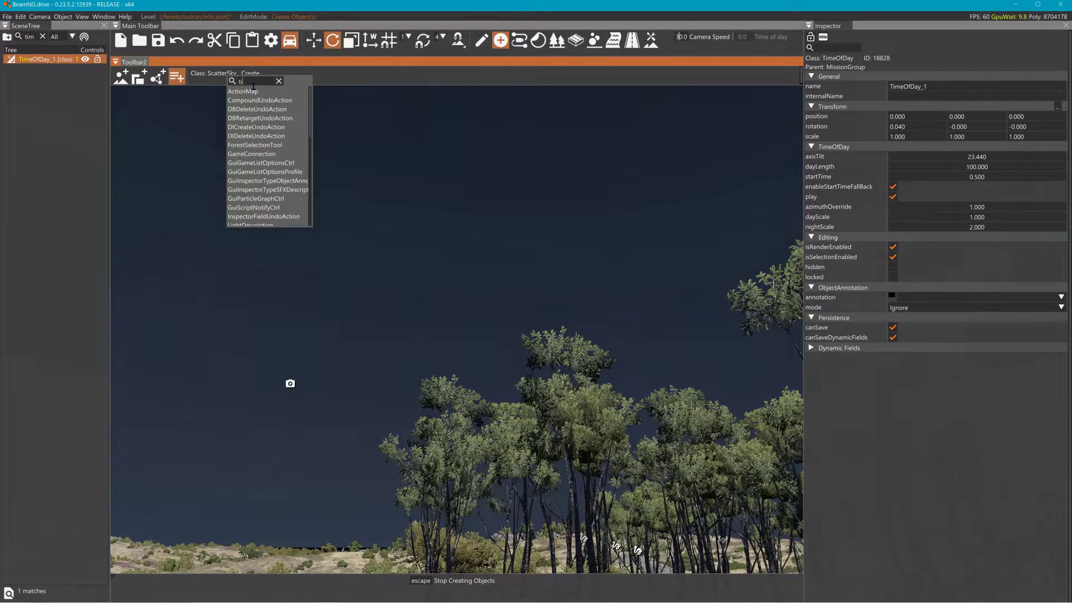
pyautogui.write('me')
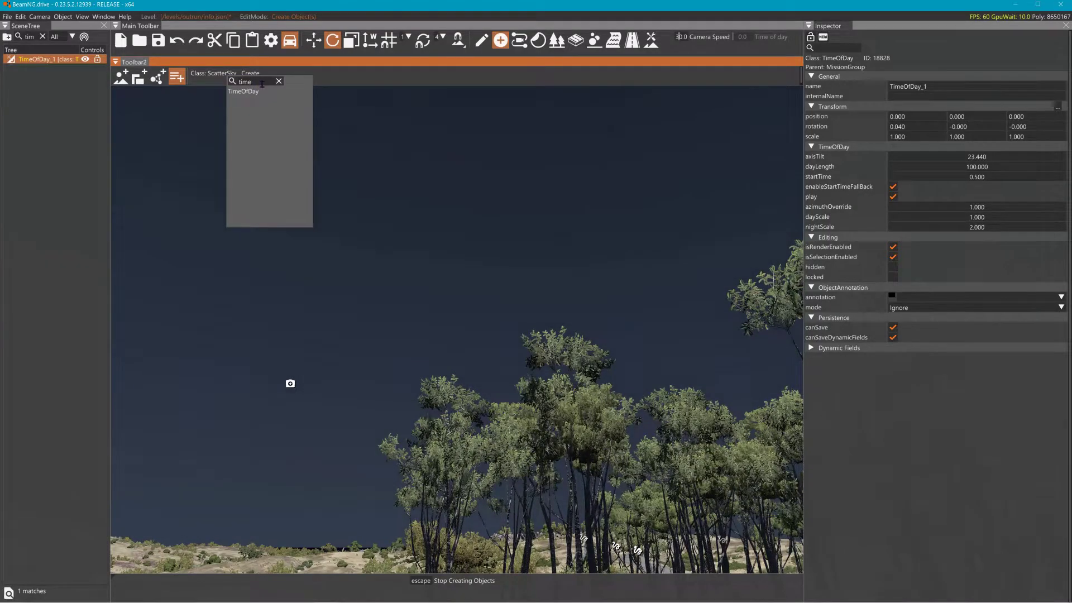
pyautogui.press('Escape')
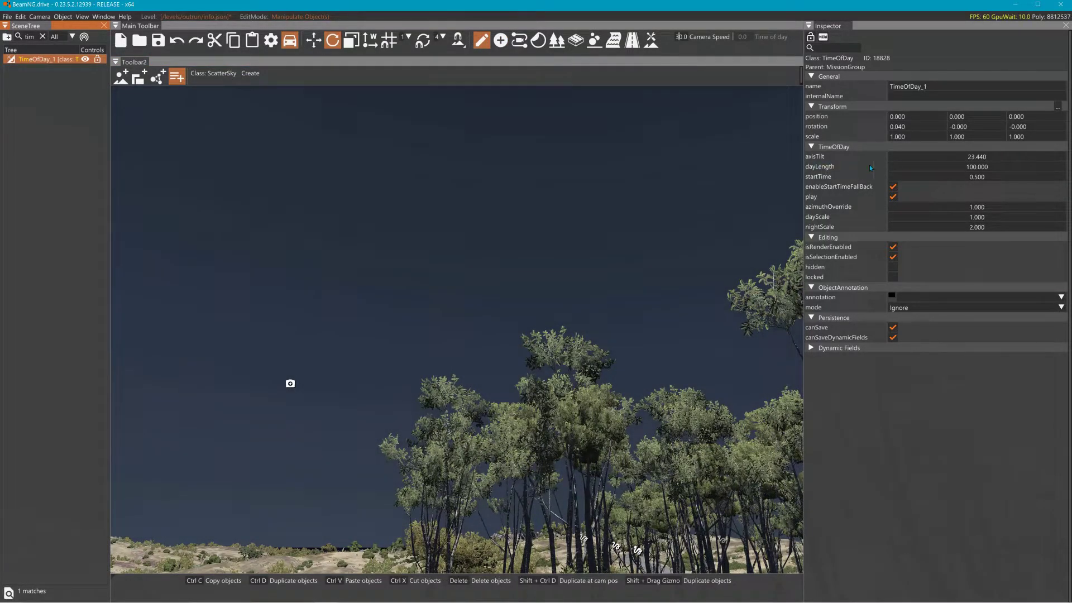
# Turn off the play option of TimeOfDay_1 to stop the day cycle
pyautogui.click(894, 200)
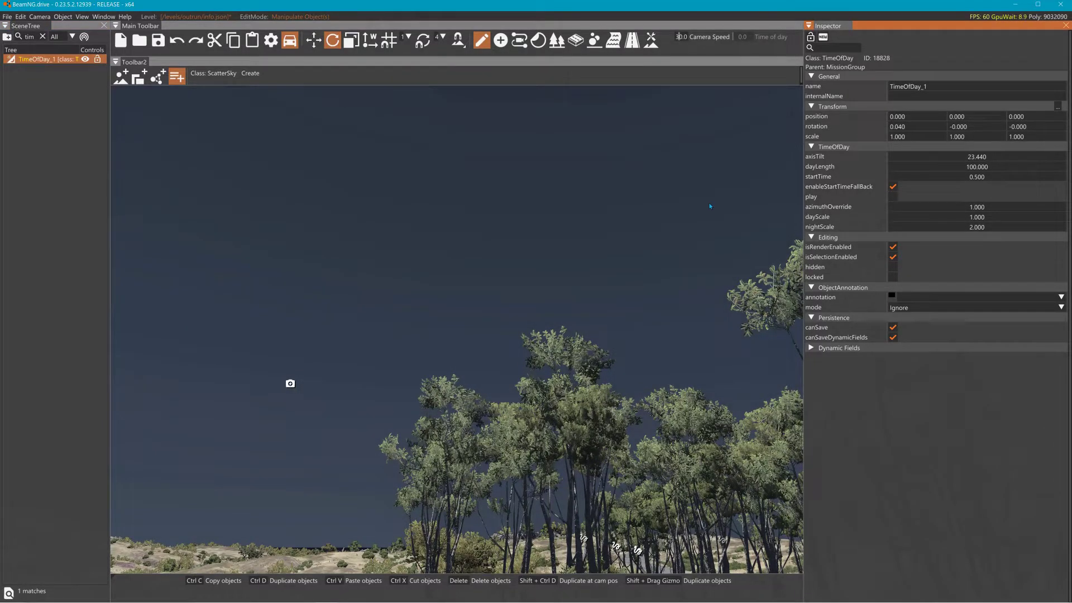
pyautogui.moveTo(711, 206); pyautogui.dragTo(991, 266, button='right')
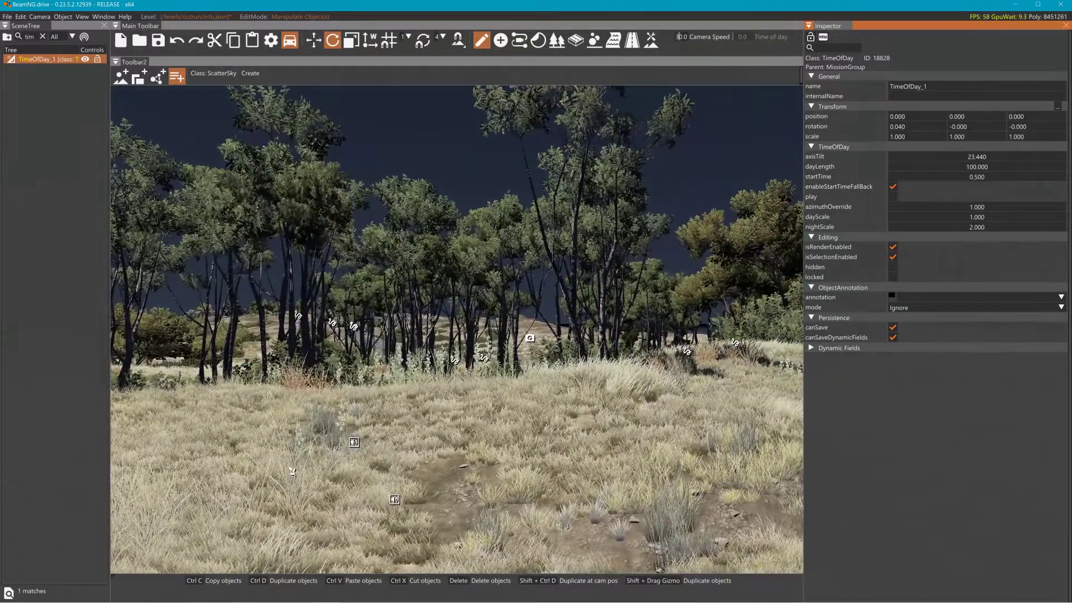
pyautogui.moveTo(292, 471); pyautogui.dragTo(708, 209, button='right')
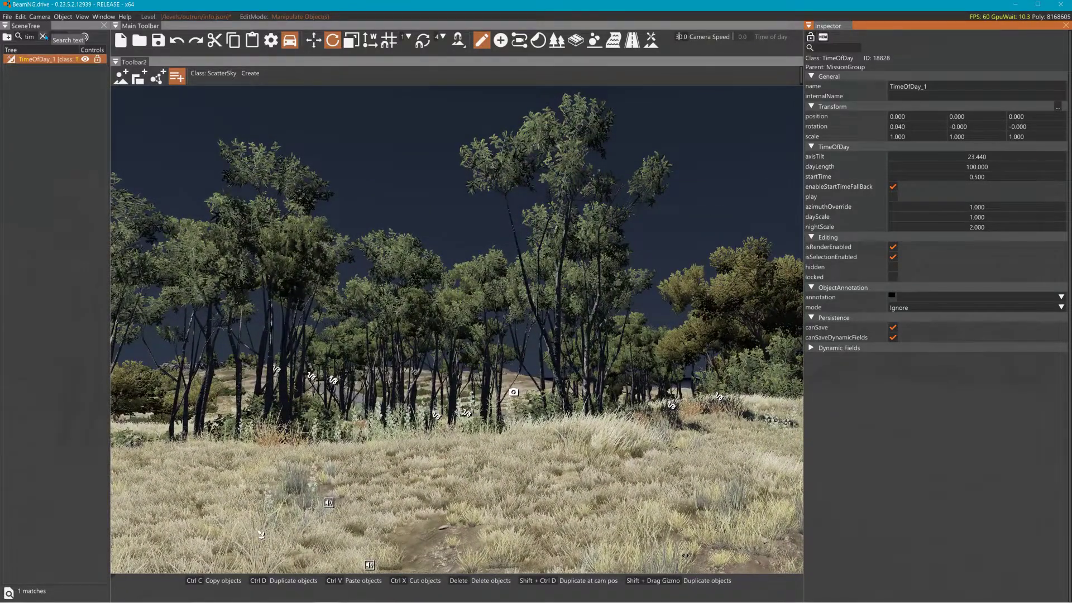
# Select ScatterSky_1 and adjust the sun's position to an azimuth of about 60.2 and an elevation of about 164.2
pyautogui.click(43, 36)
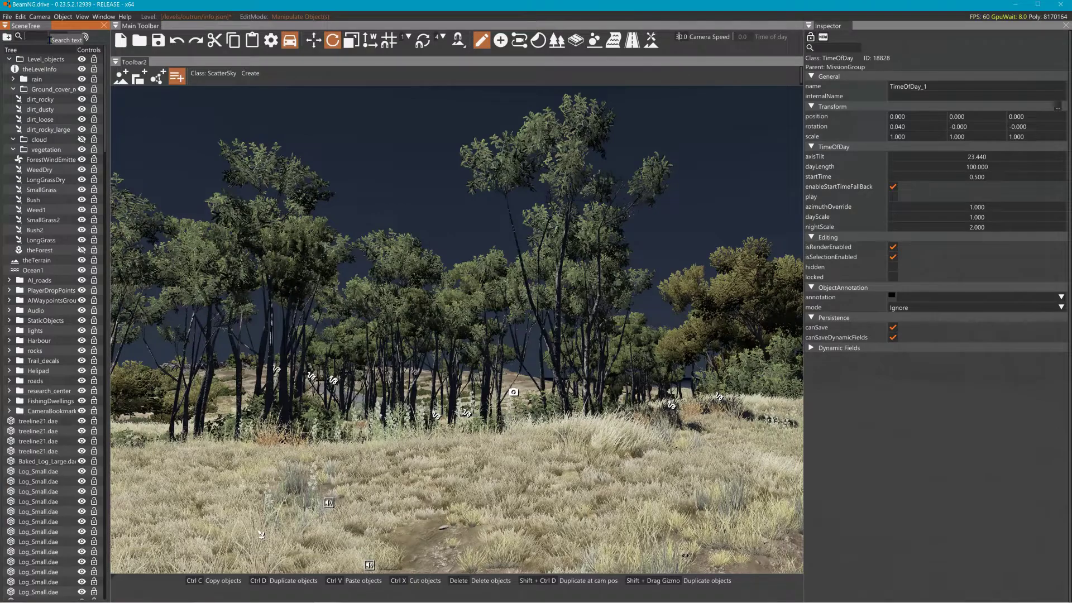
pyautogui.write('sca')
pyautogui.click(42, 59)
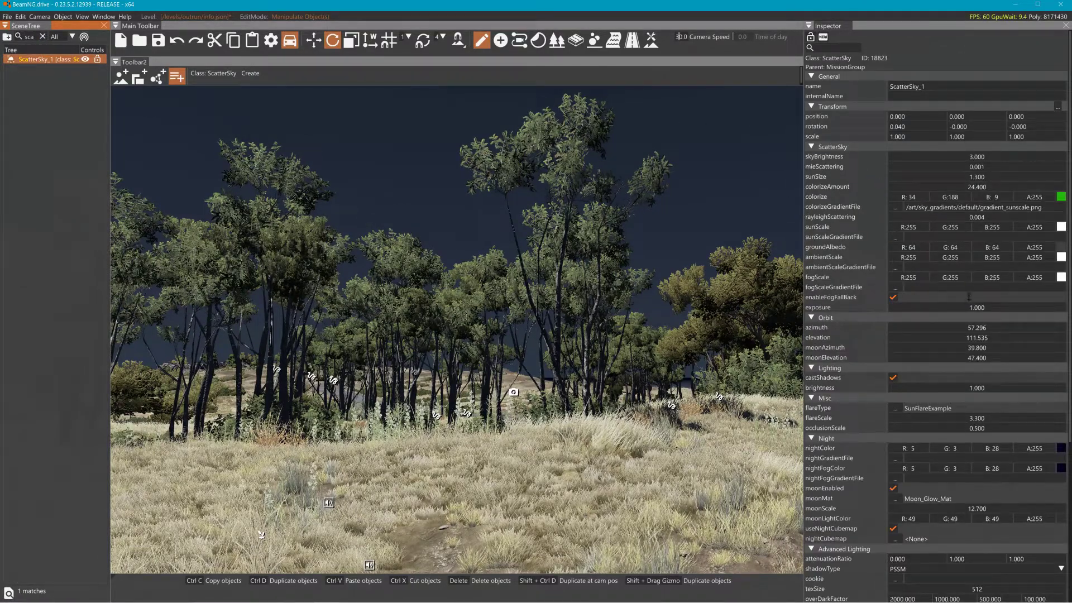
pyautogui.moveTo(670, 346); pyautogui.dragTo(375, 379, button='right')
pyautogui.moveTo(984, 328); pyautogui.dragTo(1025, 352)
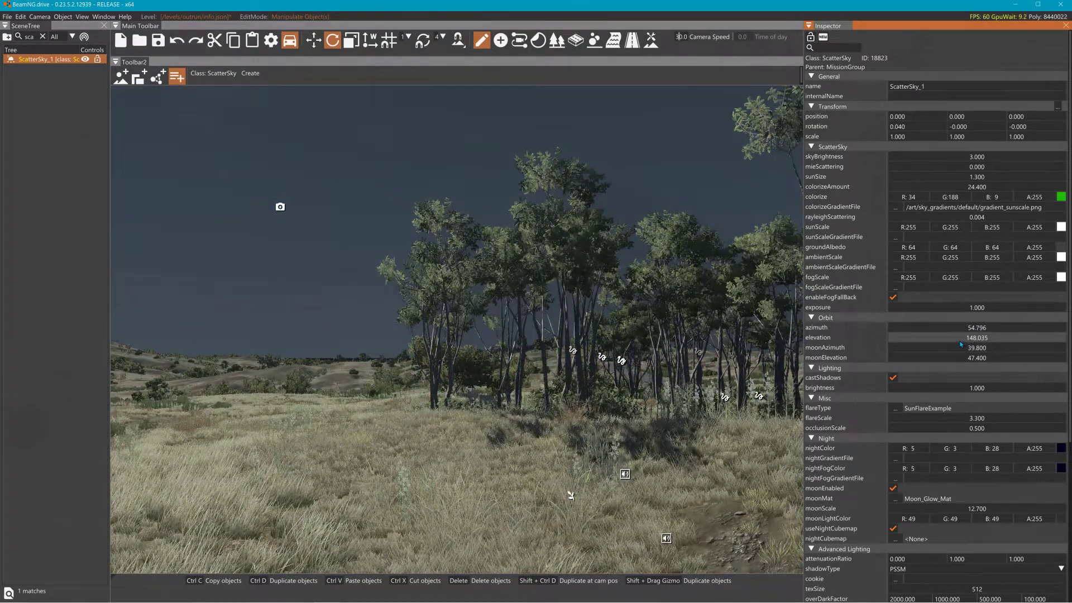
pyautogui.moveTo(958, 330); pyautogui.dragTo(931, 331)
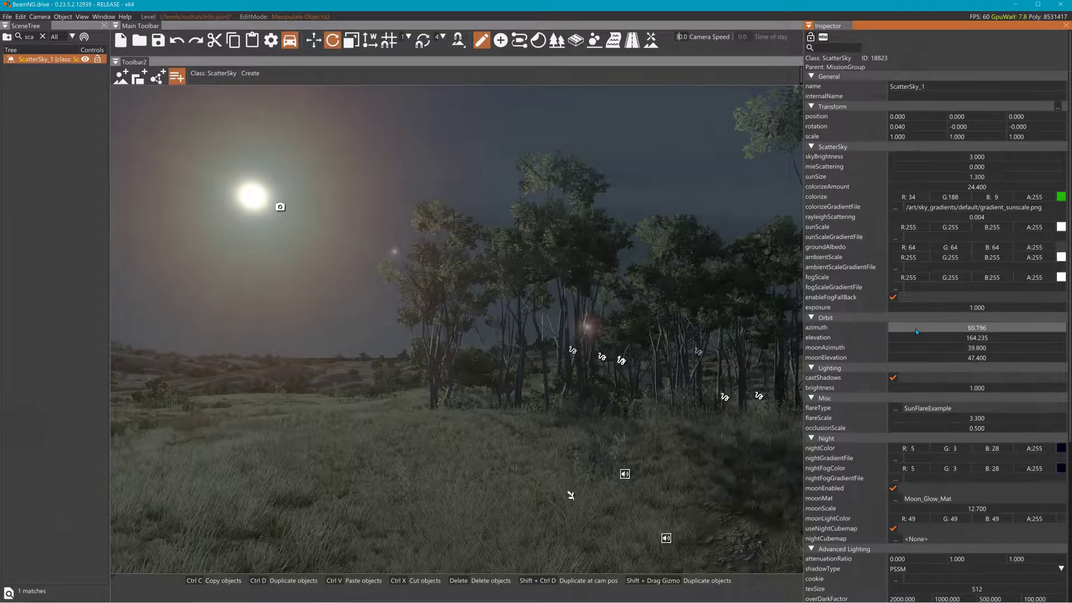
# Try a different exposure for ScatterSky_1 and reset it to 1
pyautogui.moveTo(726, 329); pyautogui.dragTo(667, 298, button='right')
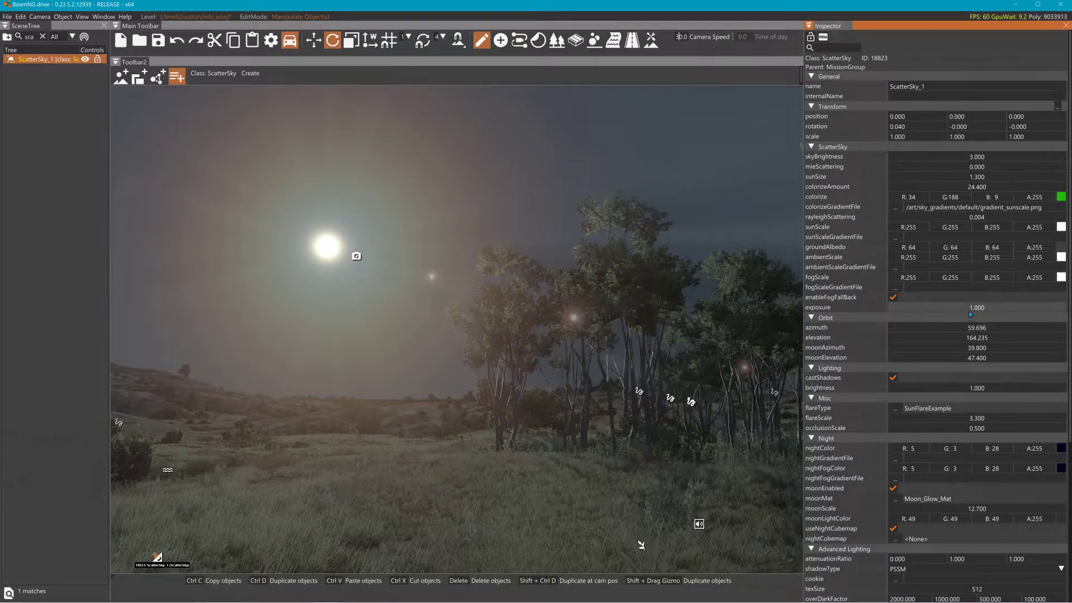
pyautogui.moveTo(969, 311)
pyautogui.mouseDown()
pyautogui.moveTo(1041, 309)
pyautogui.moveTo(931, 317)
pyautogui.moveTo(972, 317)
pyautogui.mouseUp()
pyautogui.doubleClick(983, 317)
pyautogui.write('1')
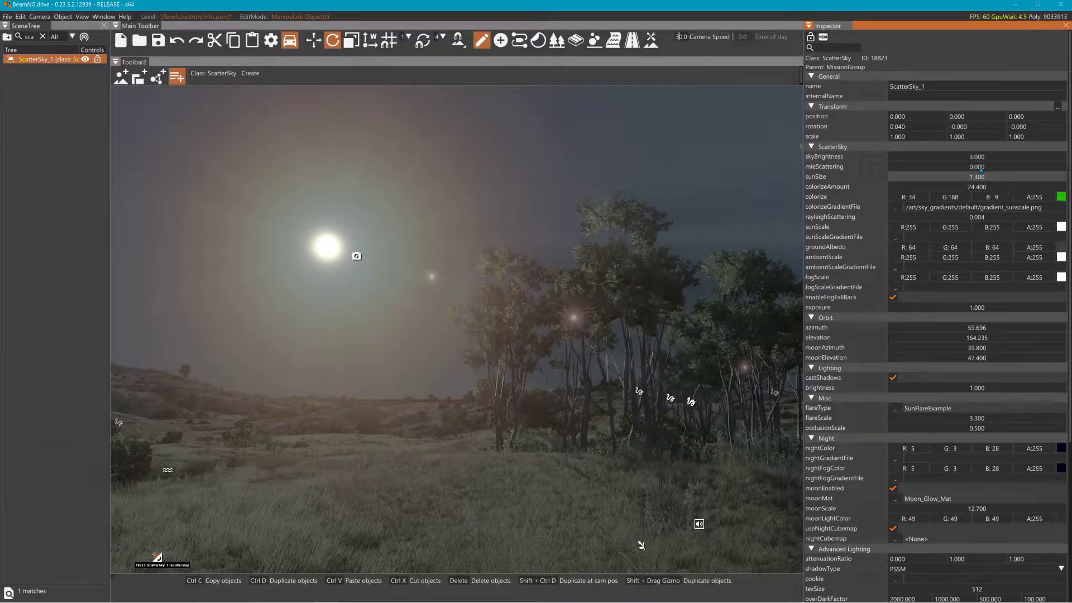
# Raise skyBrightness to about 16.7, and test a higher lighting brightness before setting it back to 1
pyautogui.moveTo(997, 158)
pyautogui.mouseDown()
pyautogui.moveTo(1042, 158)
pyautogui.moveTo(964, 155)
pyautogui.moveTo(1041, 160)
pyautogui.moveTo(994, 158)
pyautogui.moveTo(1021, 159)
pyautogui.moveTo(1005, 160)
pyautogui.mouseUp()
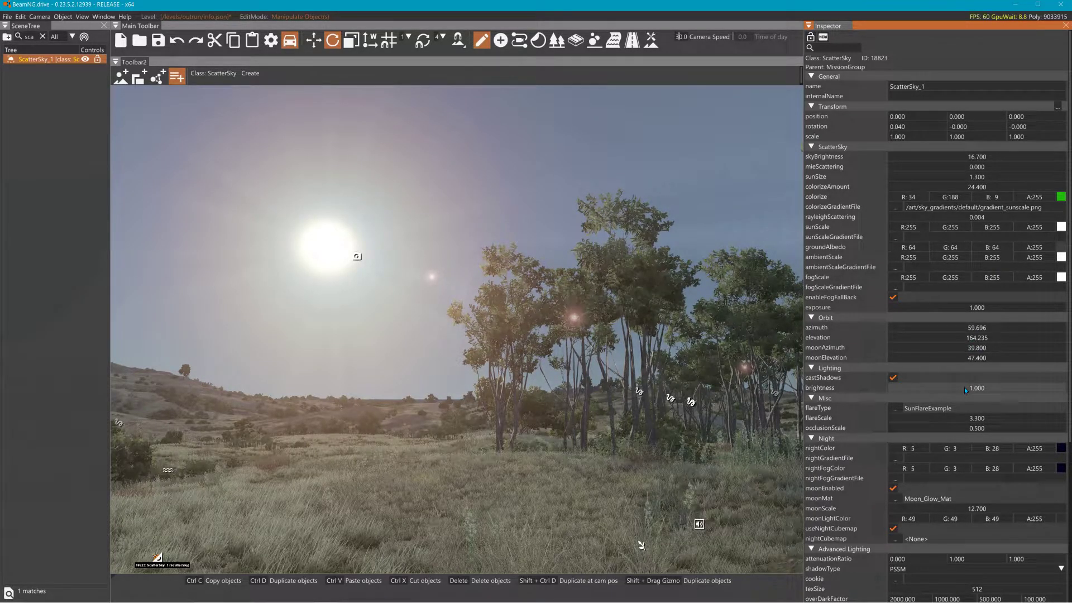
pyautogui.moveTo(965, 388)
pyautogui.mouseDown()
pyautogui.moveTo(1033, 386)
pyautogui.moveTo(982, 389)
pyautogui.mouseUp()
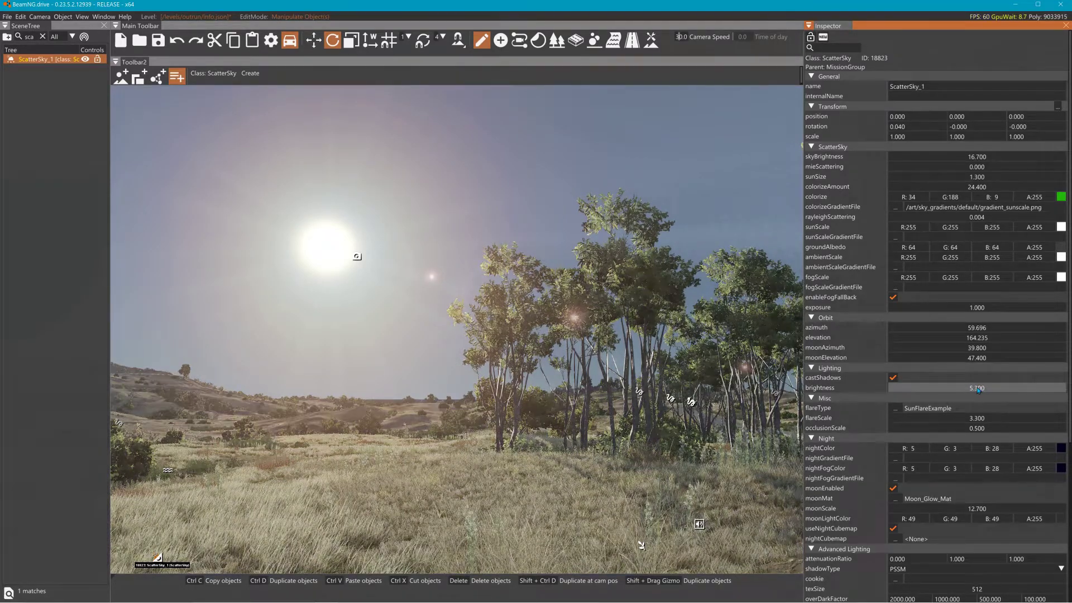
pyautogui.doubleClick(978, 388)
pyautogui.write('1')
pyautogui.press('Return')
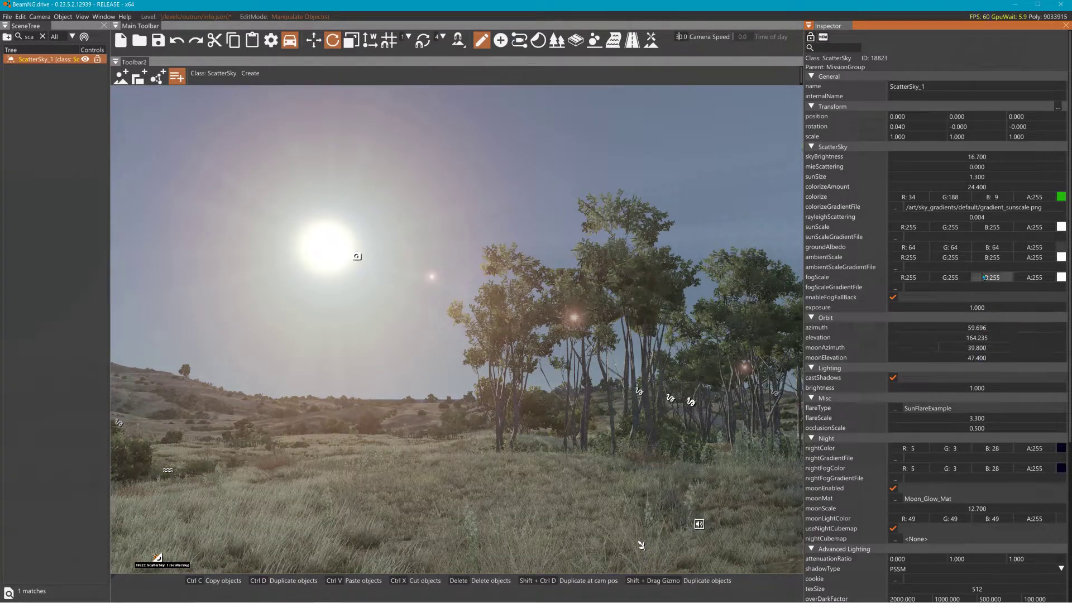
# Adjust skyBrightness to about 18.9, sunSize to about 0.1 and colorizeAmount to about 25.9
pyautogui.moveTo(966, 165)
pyautogui.mouseDown()
pyautogui.moveTo(991, 166)
pyautogui.moveTo(911, 166)
pyautogui.moveTo(986, 177)
pyautogui.moveTo(912, 174)
pyautogui.moveTo(975, 176)
pyautogui.moveTo(966, 180)
pyautogui.mouseUp()
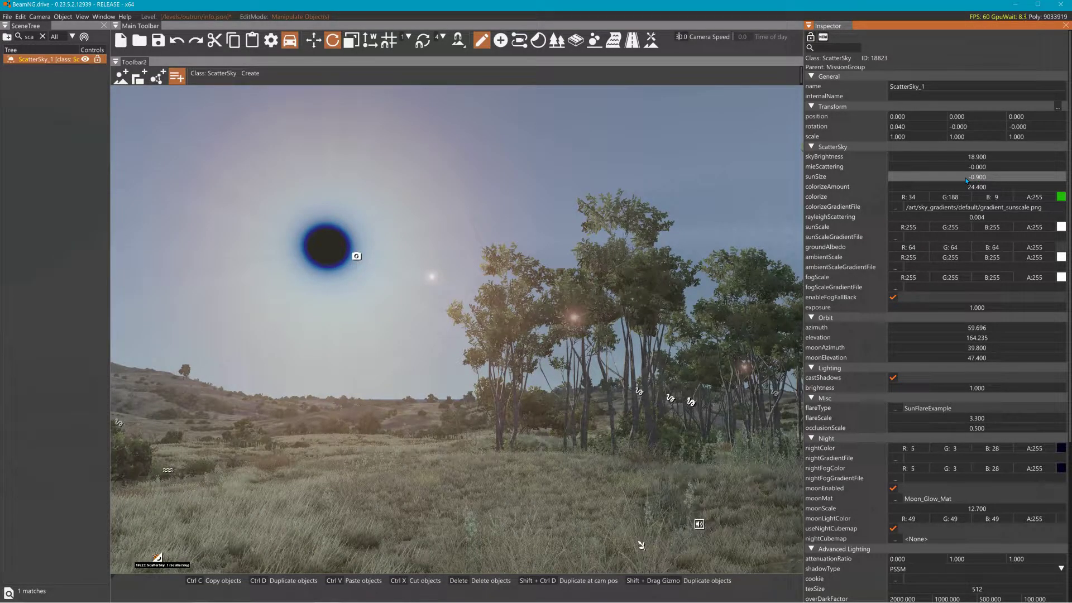
pyautogui.moveTo(639, 339); pyautogui.dragTo(499, 307, button='right')
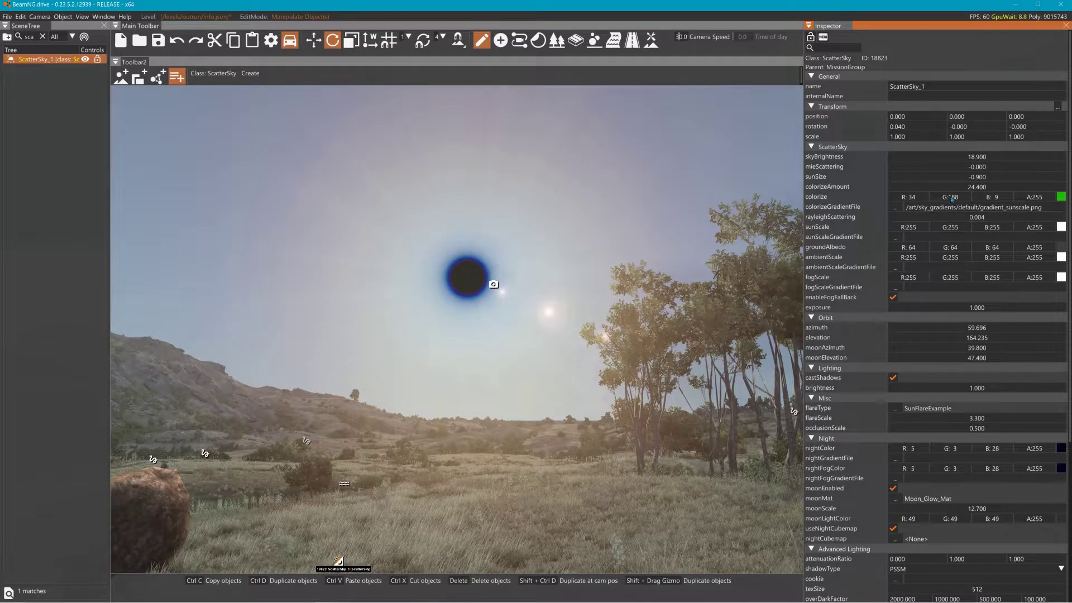
pyautogui.moveTo(950, 175)
pyautogui.mouseDown()
pyautogui.moveTo(1027, 177)
pyautogui.moveTo(951, 173)
pyautogui.moveTo(994, 190)
pyautogui.moveTo(954, 186)
pyautogui.moveTo(964, 182)
pyautogui.mouseUp()
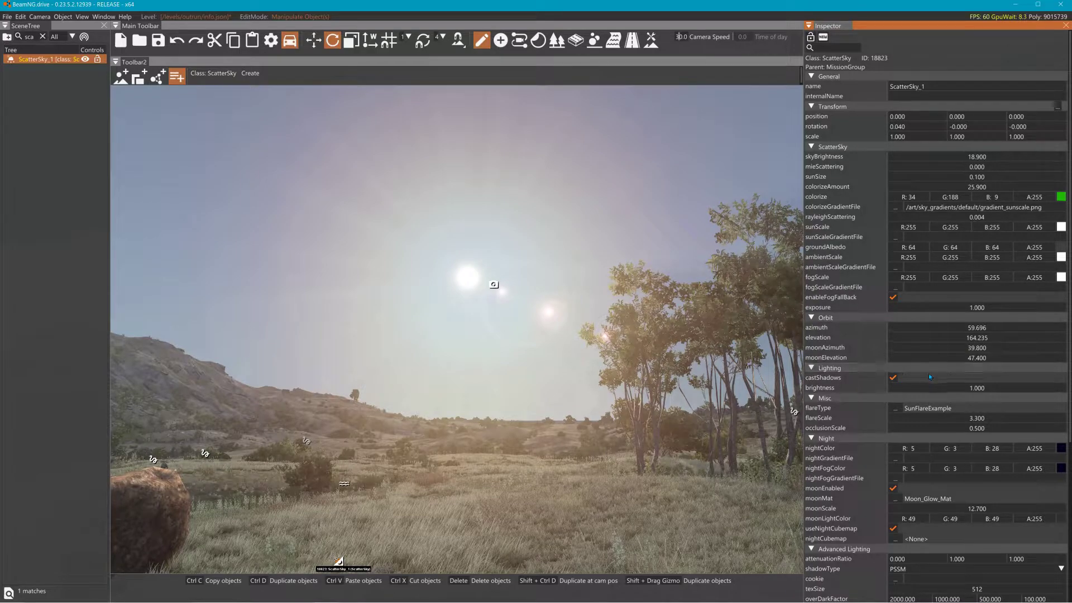
# Toggle castShadows off and on twice to compare the scene with and without sun shadows
pyautogui.click(893, 380)
pyautogui.click(894, 379)
pyautogui.click(893, 380)
pyautogui.click(893, 380)
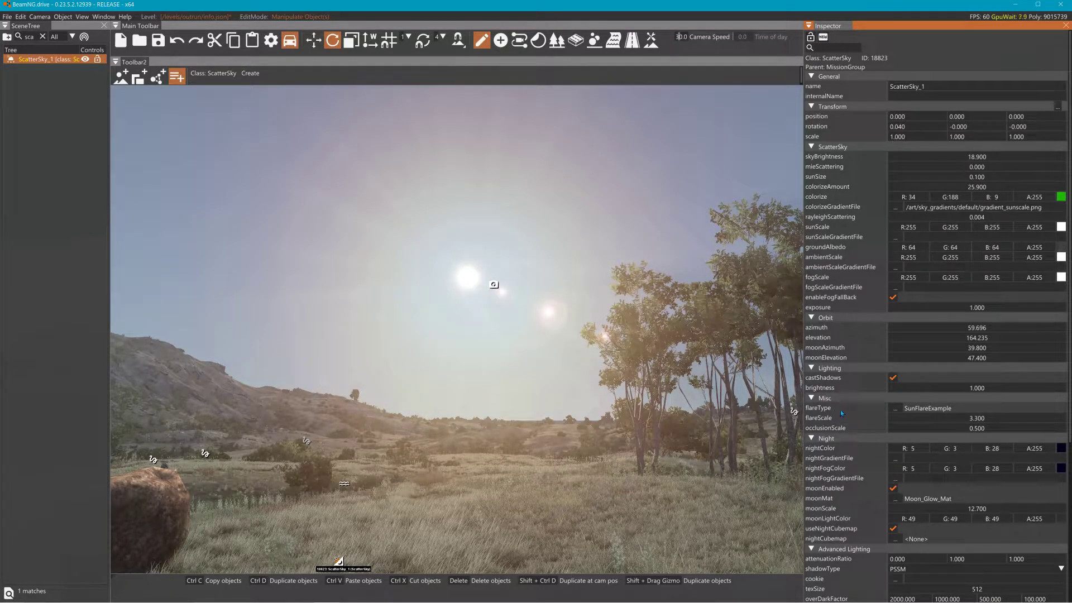
# Try the SunFlarePacificIsland flare type, and view the moon material choices without picking another one
pyautogui.click(898, 410)
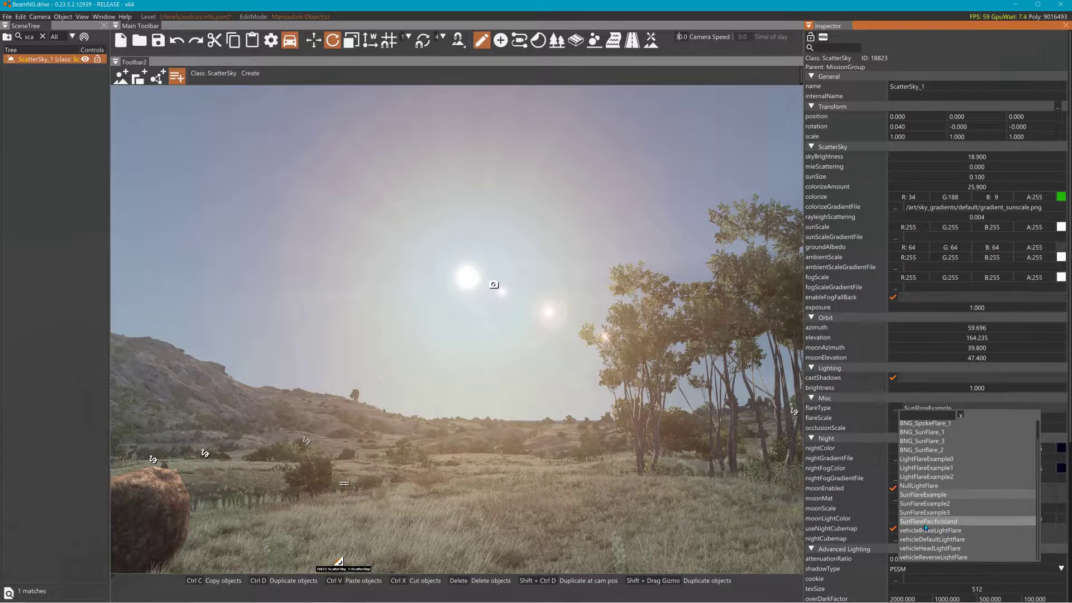
pyautogui.click(925, 523)
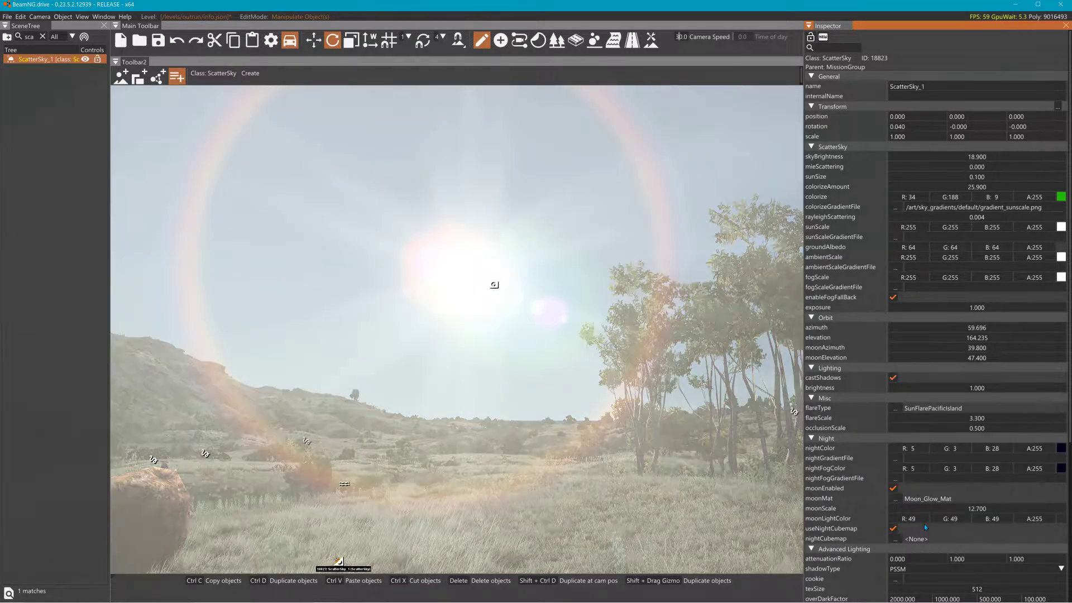
pyautogui.click(900, 502)
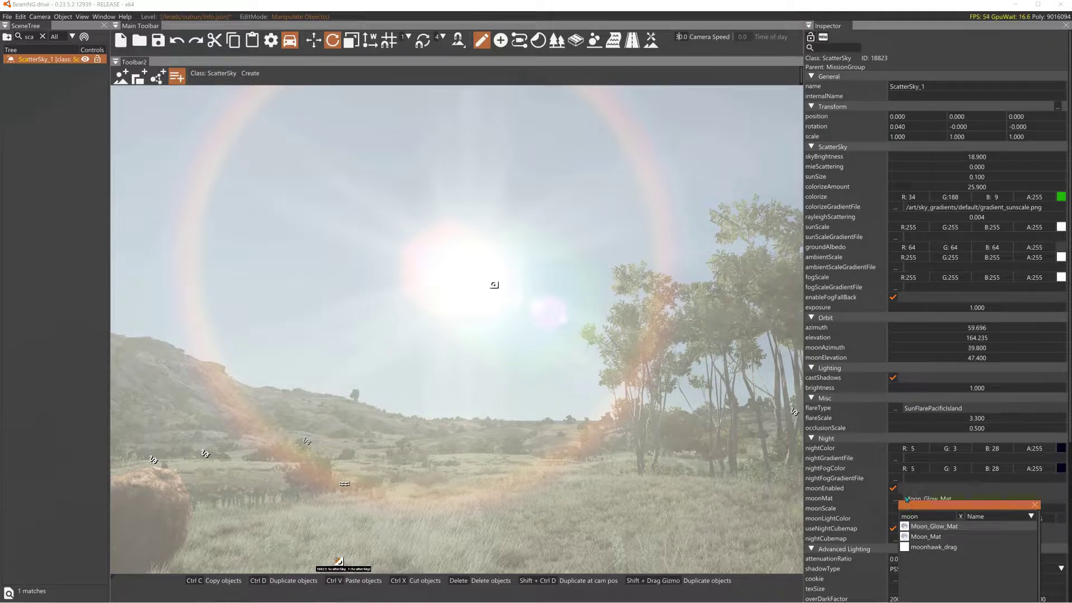
pyautogui.click(906, 492)
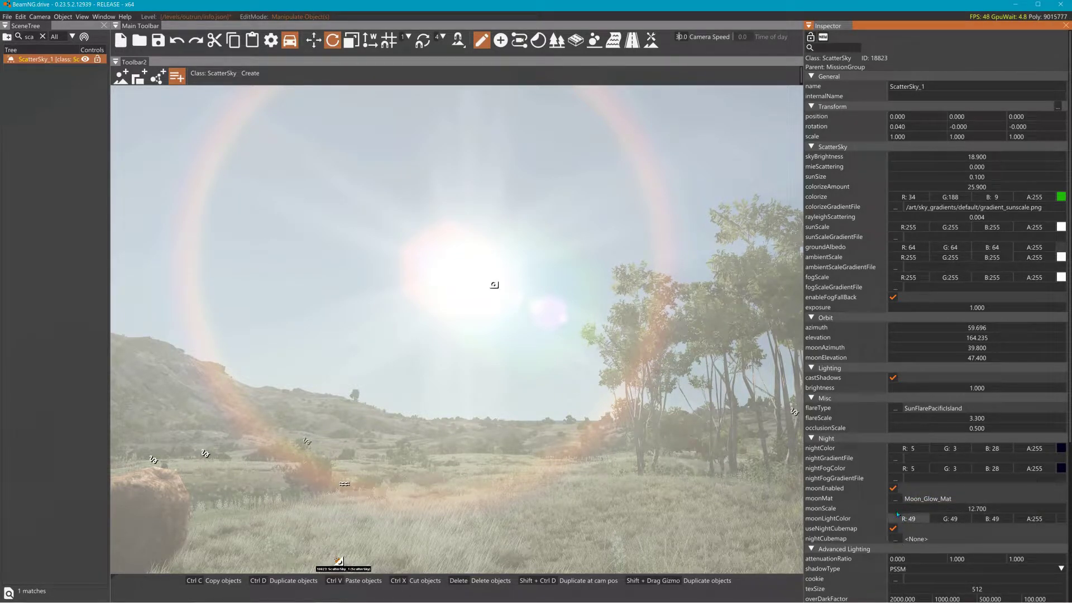
# Compare the flare types BNG_SunFlare_1, LightFlareExample1, NullLightFlare, BNG_Sunflare_2 and vehicleBrakeLightFlare on the sun
pyautogui.click(896, 408)
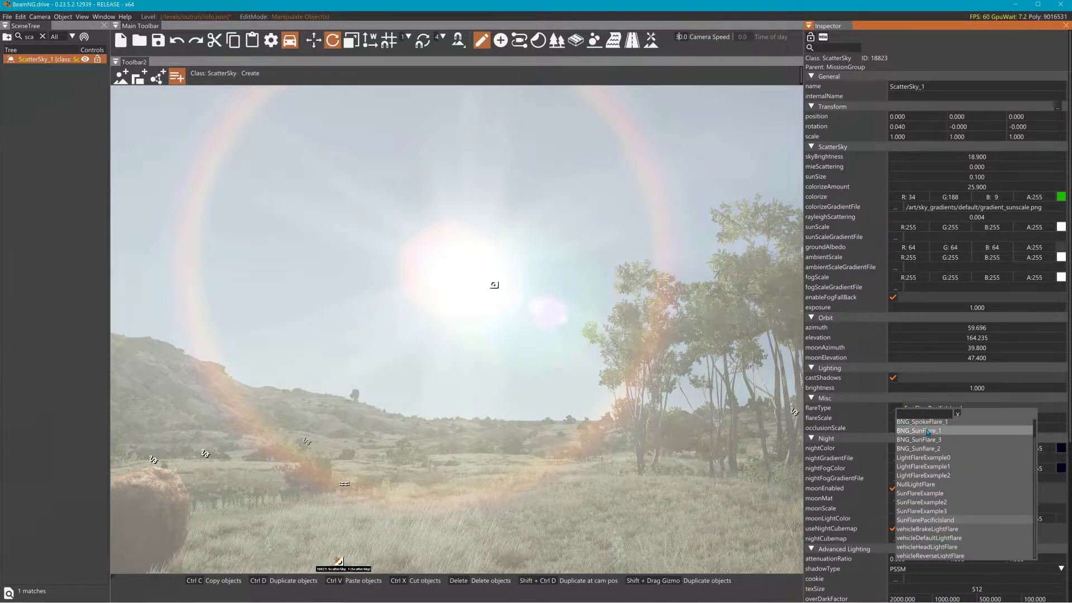
pyautogui.click(926, 429)
pyautogui.click(896, 409)
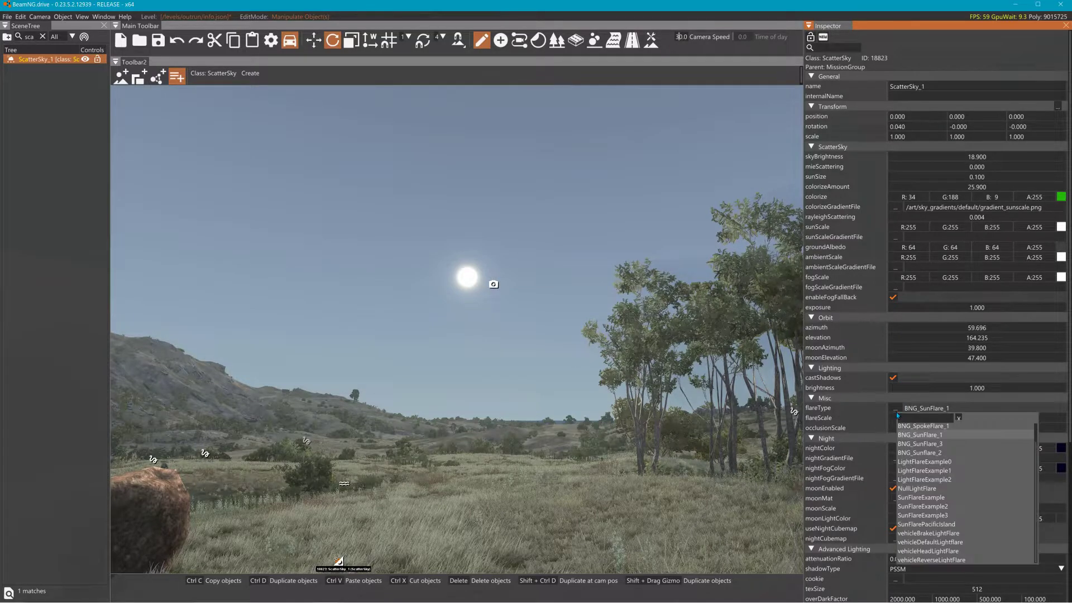
pyautogui.click(911, 473)
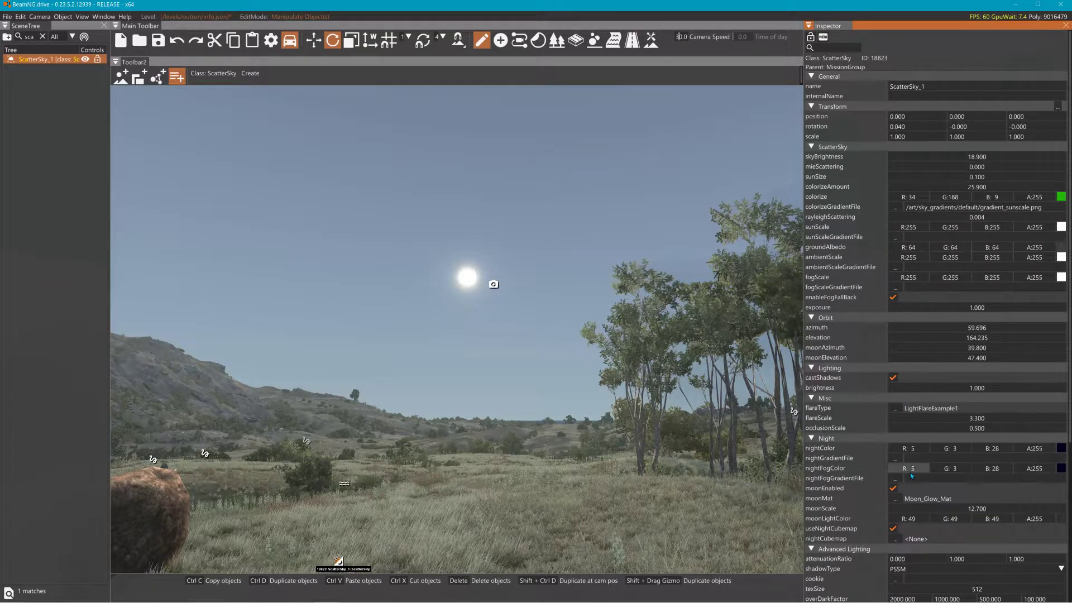
pyautogui.click(890, 407)
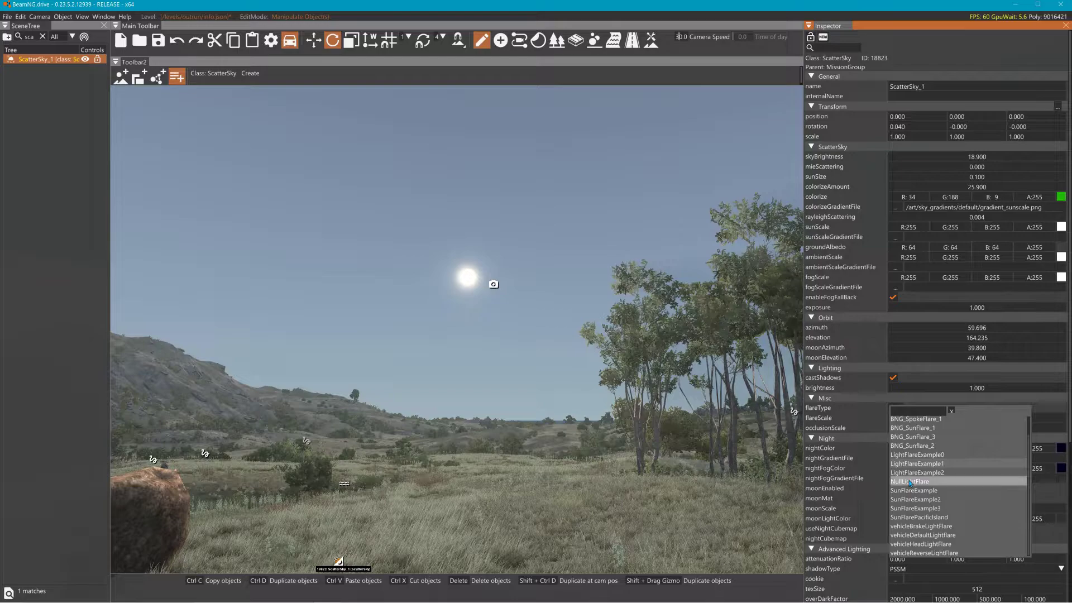
pyautogui.click(910, 481)
pyautogui.click(896, 408)
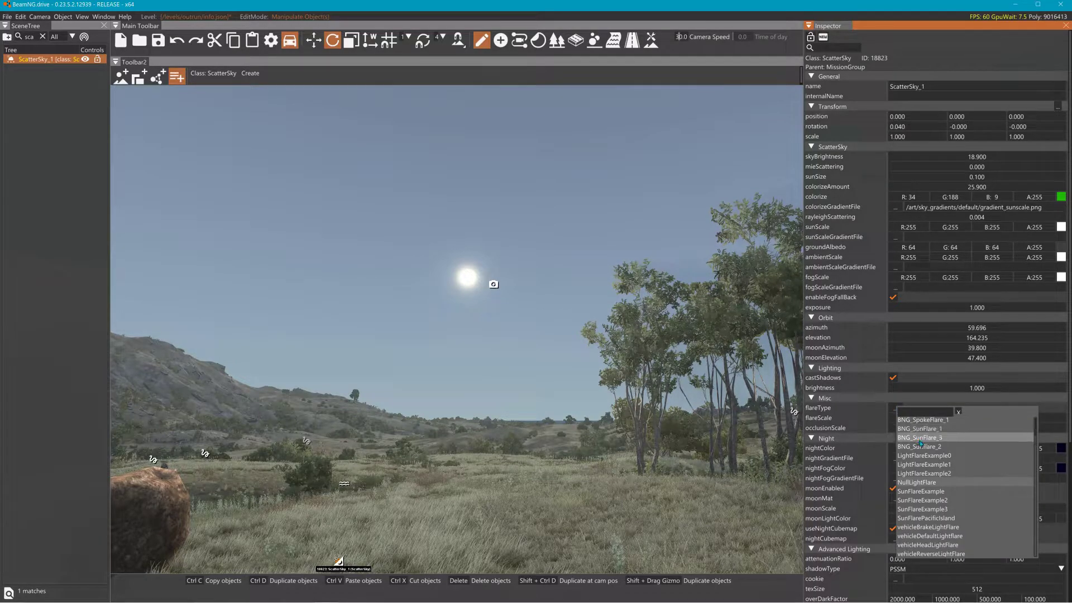
pyautogui.click(919, 447)
pyautogui.click(896, 408)
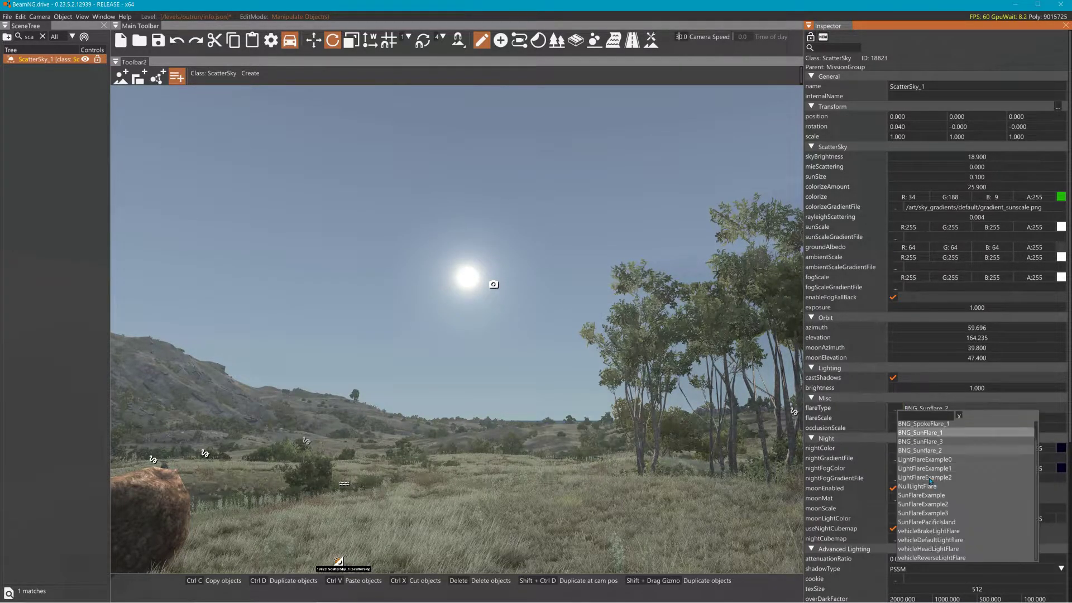
pyautogui.click(930, 532)
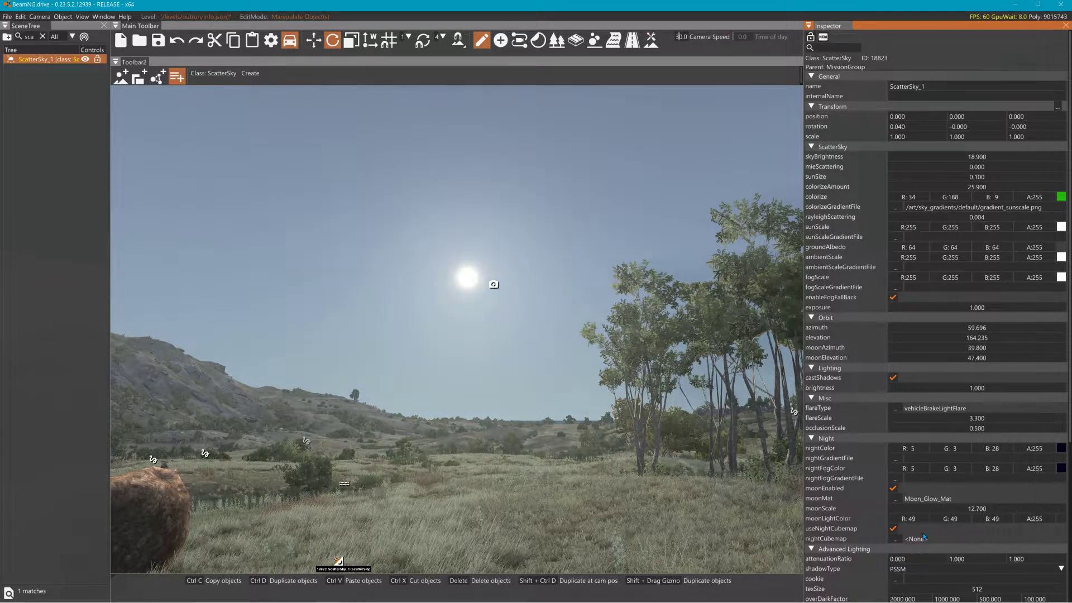
# Set flareType to SunFlarePacificIsland and reduce flareScale to about 0.6
pyautogui.click(895, 409)
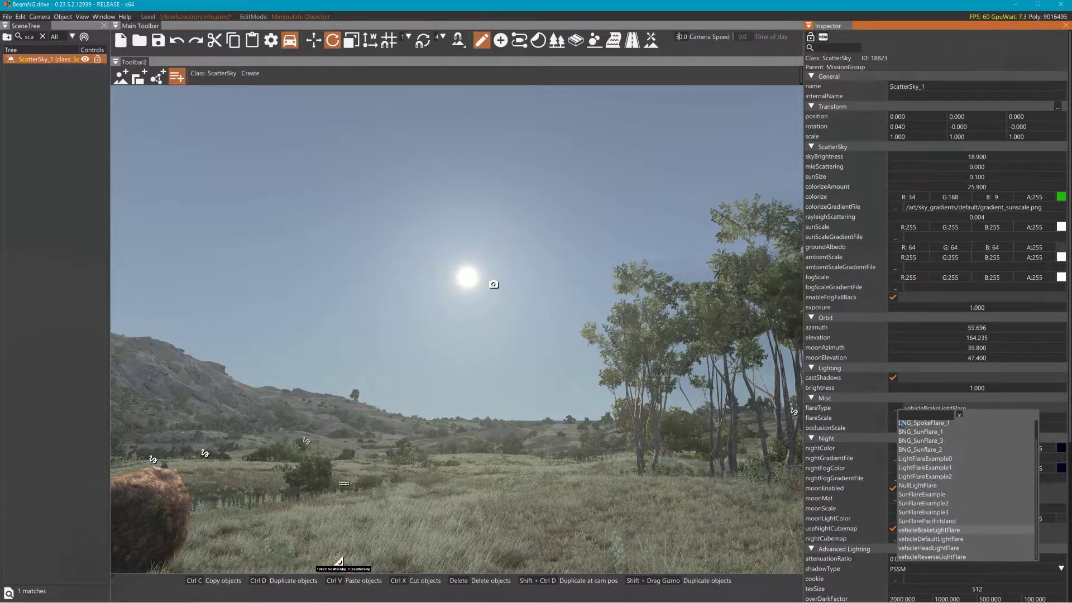
pyautogui.click(919, 521)
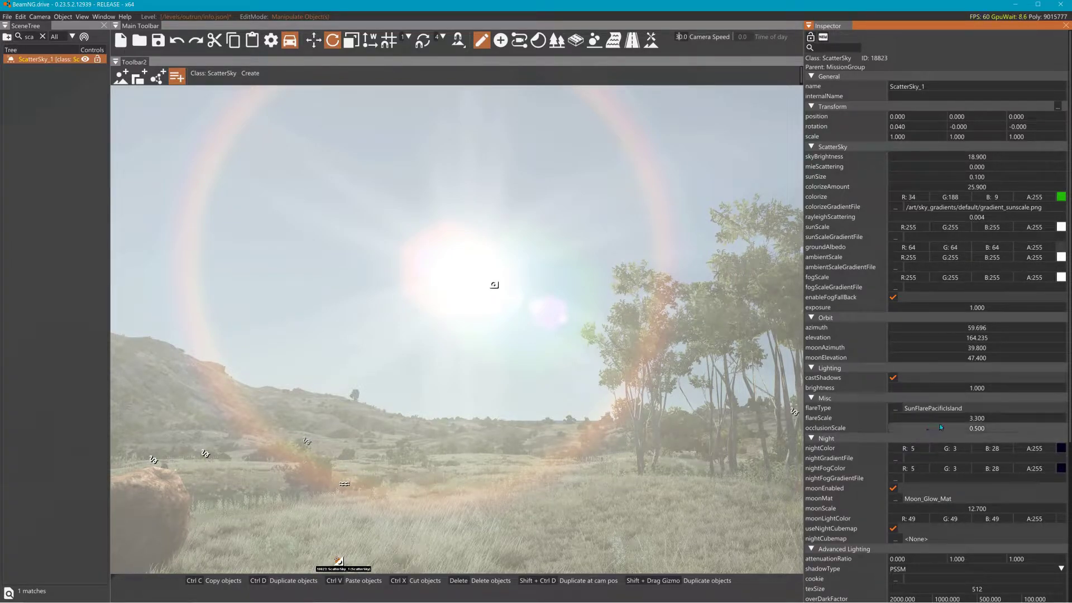
pyautogui.moveTo(944, 419)
pyautogui.mouseDown()
pyautogui.moveTo(996, 424)
pyautogui.moveTo(940, 427)
pyautogui.mouseUp()
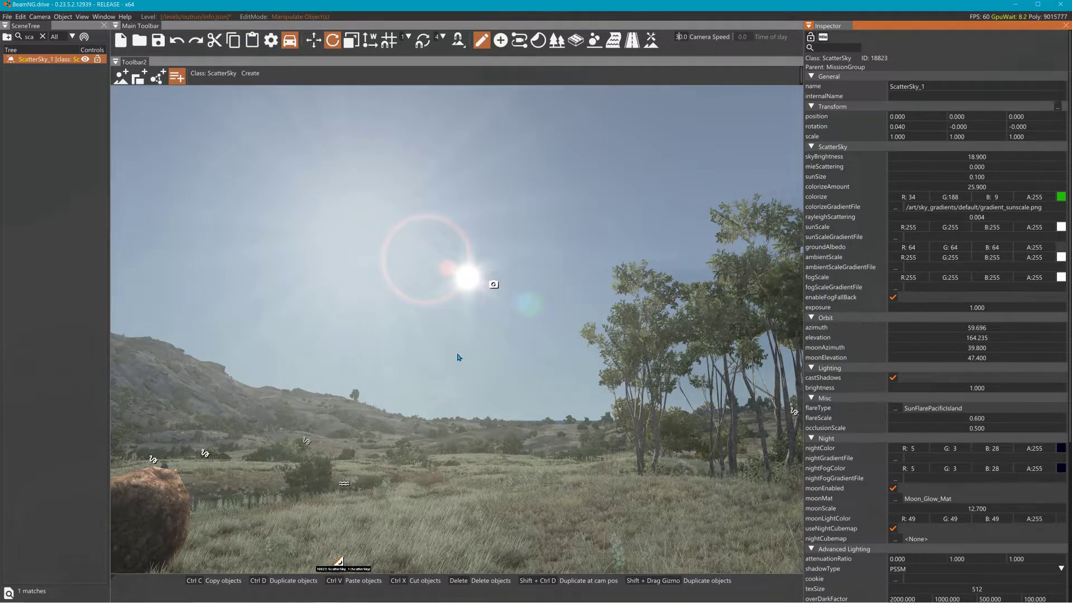
pyautogui.moveTo(457, 356); pyautogui.dragTo(495, 367, button='right')
# Experiment with the sun flare's size and occlusion, bringing flareScale to about 9.3 and occlusionScale to about -2.8
pyautogui.moveTo(934, 431)
pyautogui.mouseDown()
pyautogui.moveTo(967, 430)
pyautogui.moveTo(906, 425)
pyautogui.moveTo(950, 429)
pyautogui.mouseUp()
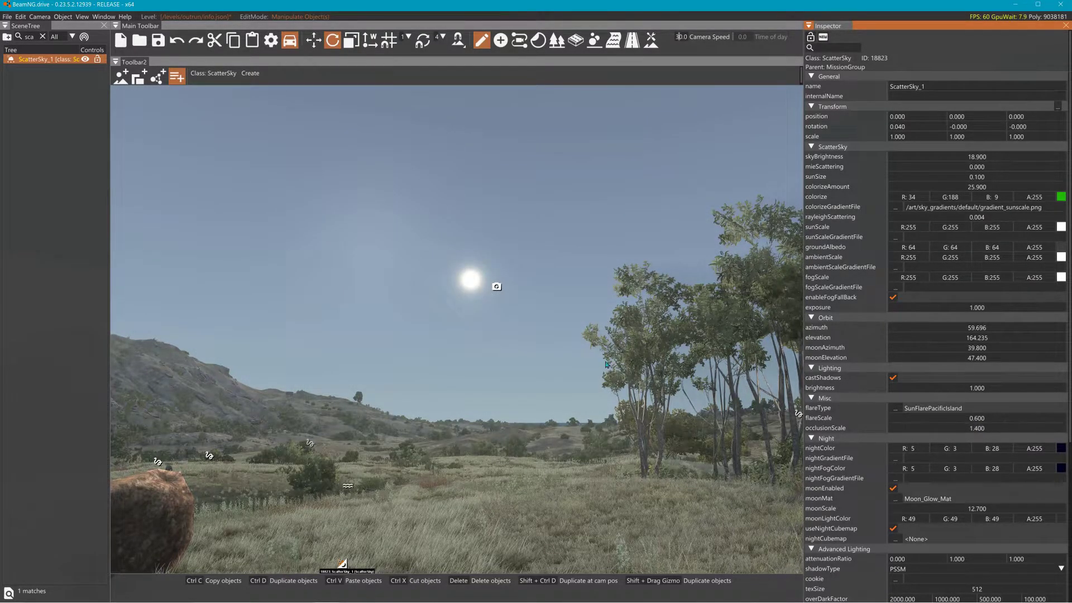
pyautogui.moveTo(606, 362); pyautogui.dragTo(482, 344, button='right')
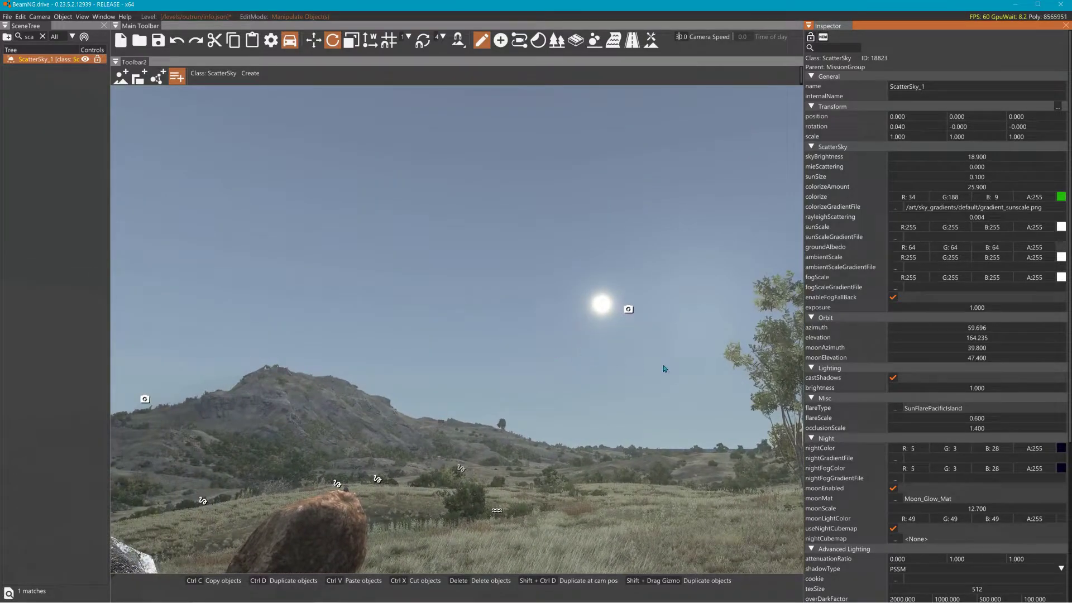
pyautogui.moveTo(951, 426); pyautogui.dragTo(983, 433)
pyautogui.moveTo(725, 384); pyautogui.dragTo(774, 386, button='right')
pyautogui.moveTo(970, 421); pyautogui.dragTo(990, 418)
pyautogui.moveTo(743, 400)
pyautogui.mouseDown(button='right')
pyautogui.moveTo(799, 401)
pyautogui.moveTo(716, 399)
pyautogui.moveTo(745, 408)
pyautogui.mouseUp(button='right')
pyautogui.moveTo(975, 429); pyautogui.dragTo(933, 430)
pyautogui.moveTo(726, 413); pyautogui.dragTo(758, 418, button='right')
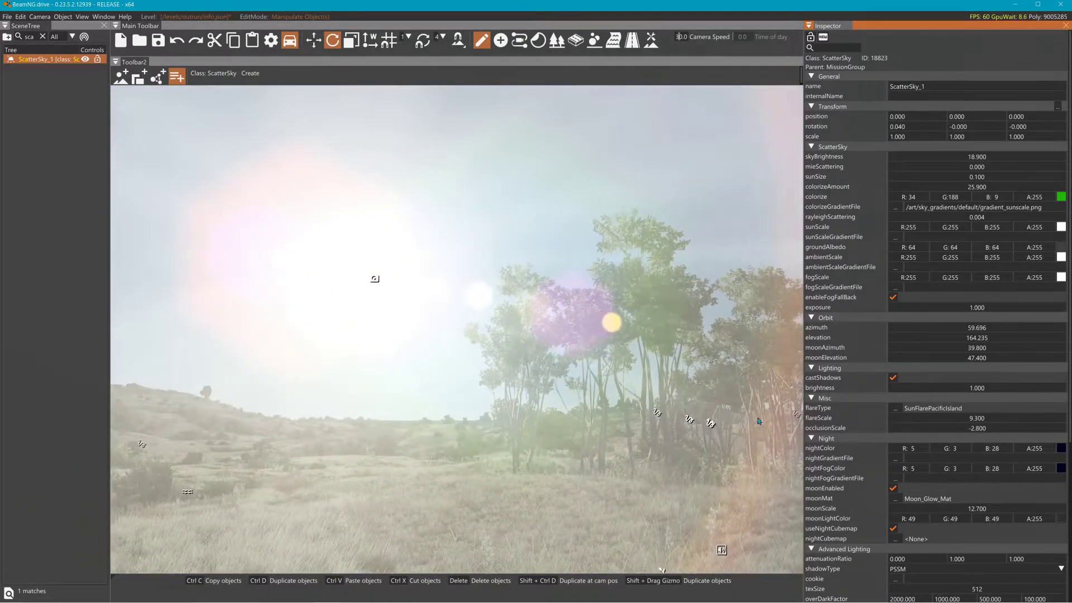
# Reduce flareScale to about 1.7 and increase sunSize to about 1.4
pyautogui.moveTo(953, 422); pyautogui.dragTo(929, 422)
pyautogui.moveTo(726, 391)
pyautogui.mouseDown(button='right')
pyautogui.moveTo(754, 388)
pyautogui.moveTo(709, 385)
pyautogui.mouseUp(button='right')
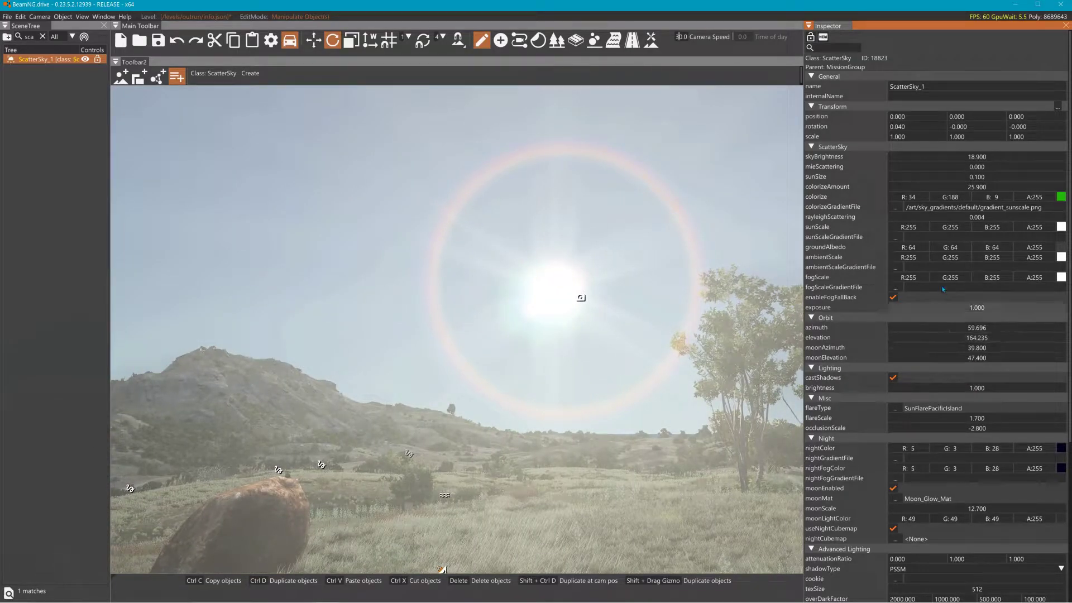
pyautogui.moveTo(984, 177); pyautogui.dragTo(848, 174)
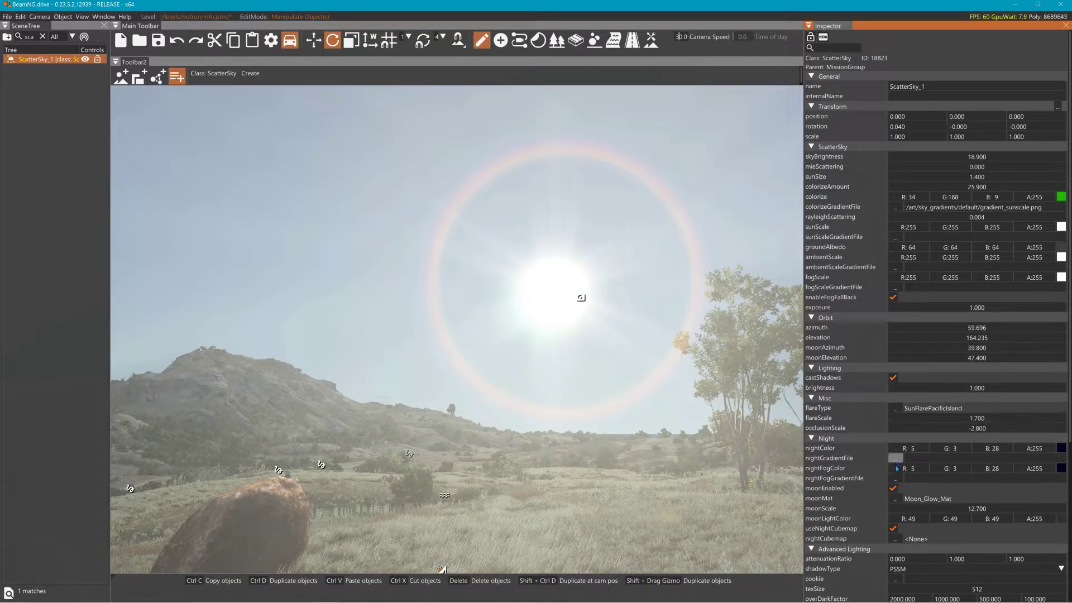
# Review the shadowType options in the Advanced Lighting settings while keeping PSSM
pyautogui.scroll(-3, 907, 512)
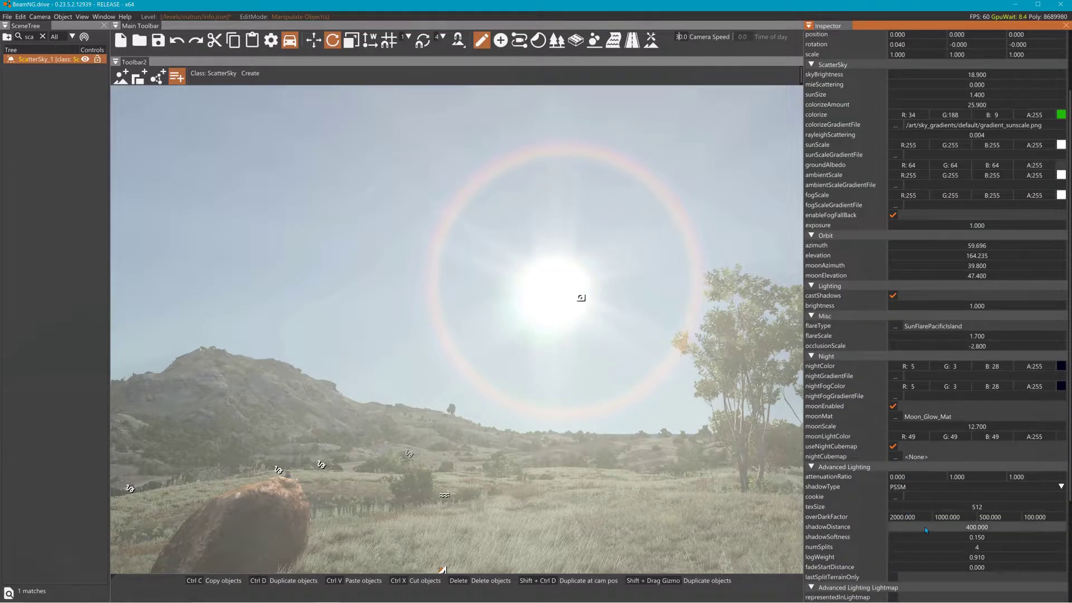
pyautogui.click(914, 488)
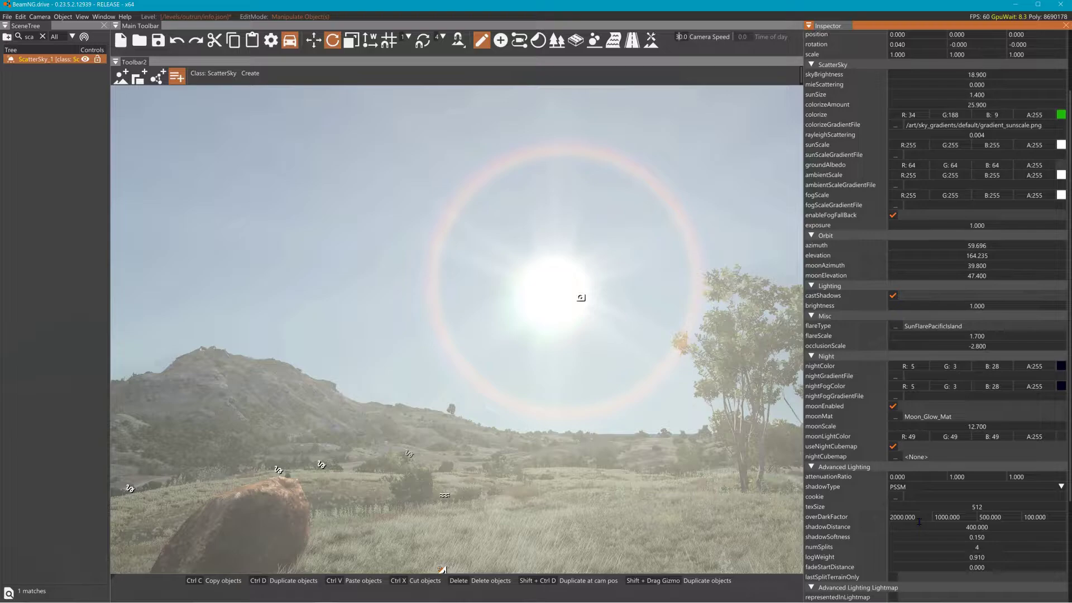
pyautogui.click(914, 507)
pyautogui.click(915, 489)
pyautogui.click(923, 506)
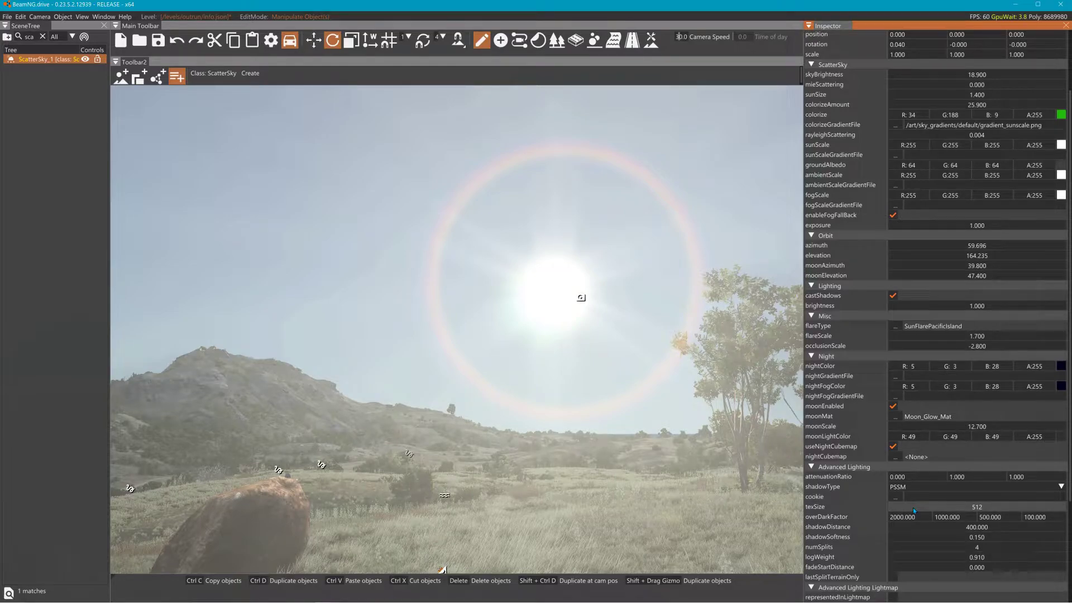
# Set the shadow texSize in the Advanced Lighting settings to 2048
pyautogui.doubleClick(943, 504)
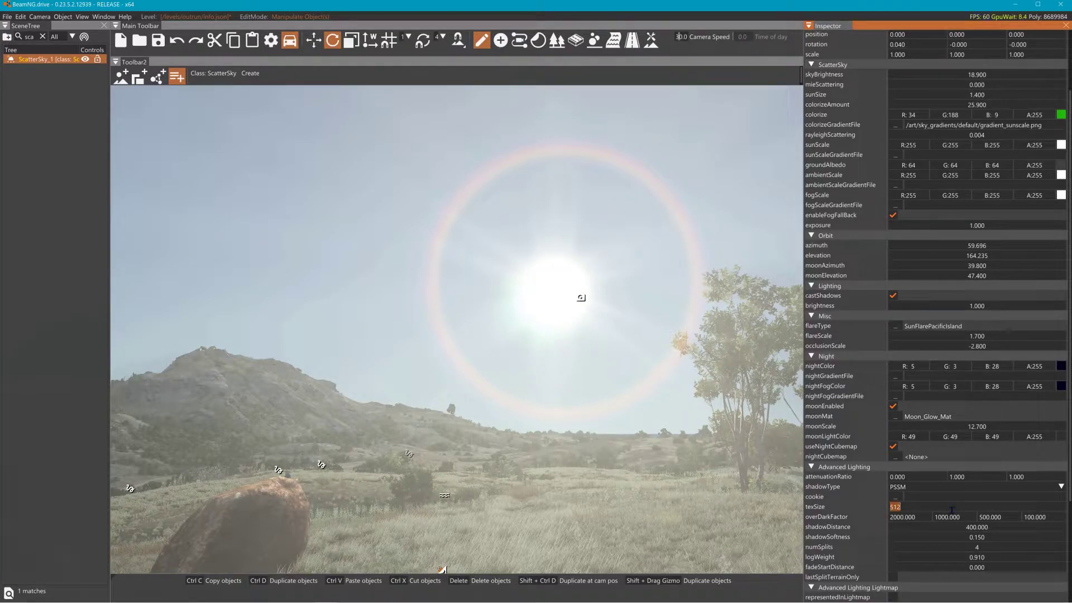
pyautogui.write('40')
pyautogui.write('48')
pyautogui.press('Return')
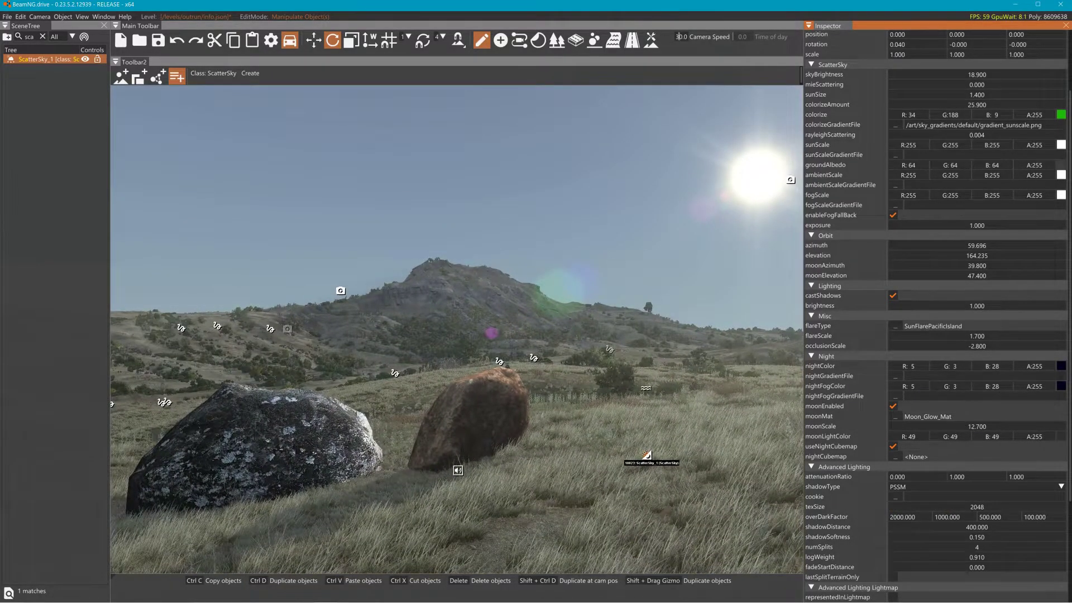
# Inspect the shadows around the two boulders up close and set texSize to 128 for comparison
pyautogui.moveTo(457, 329); pyautogui.dragTo(299, 452, button='right')
pyautogui.press('w')
pyautogui.press('w')
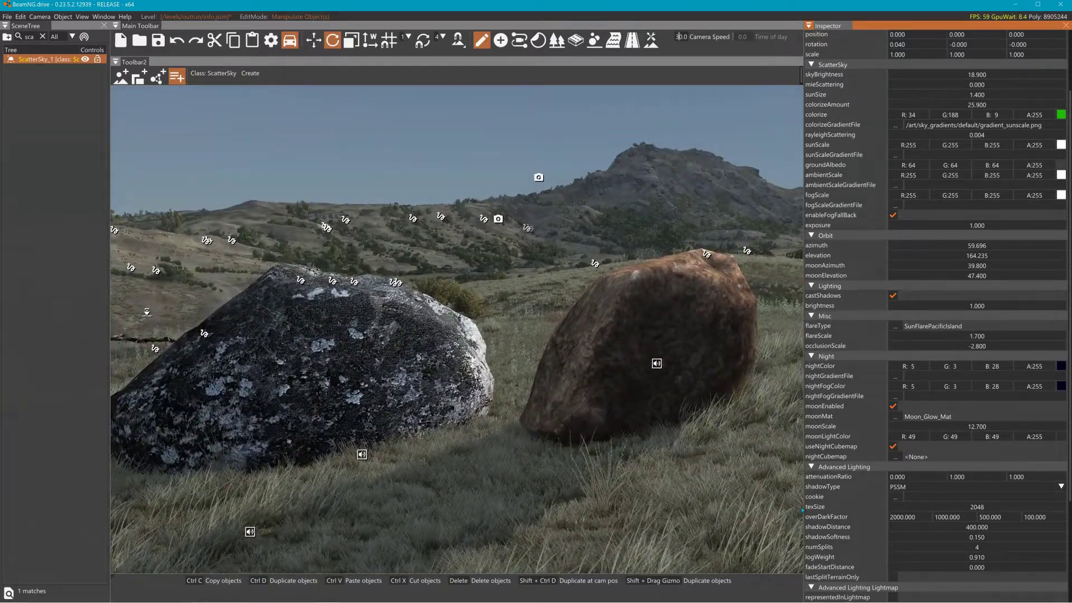
pyautogui.doubleClick(966, 509)
pyautogui.moveTo(965, 508); pyautogui.dragTo(819, 510)
pyautogui.write('128')
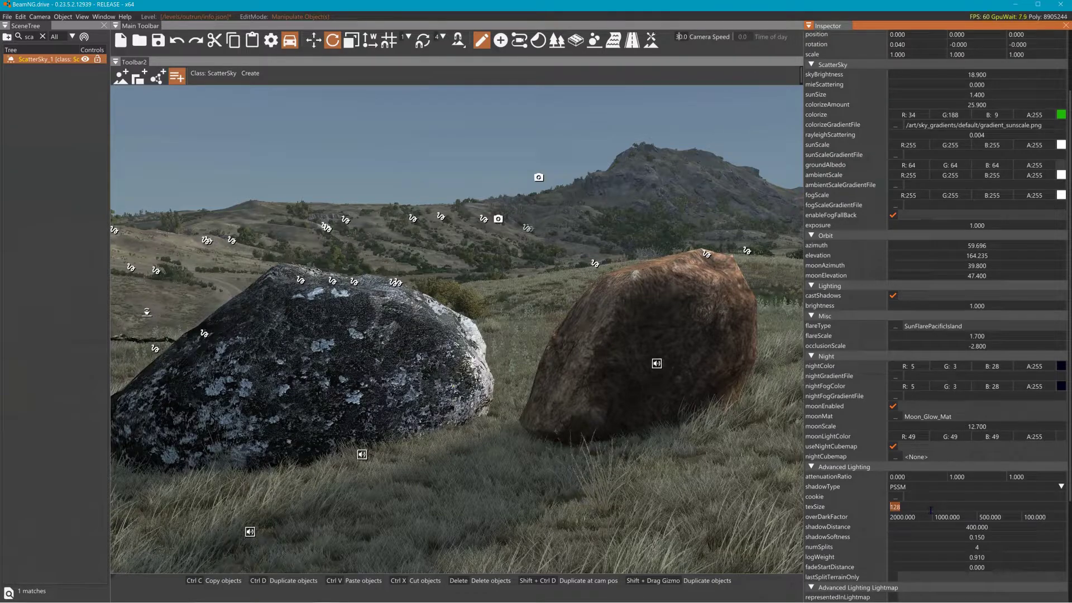
# Try shadow texSize values of 256 and 25600 in the Advanced Lighting settings, and return it to 2048
pyautogui.write('2')
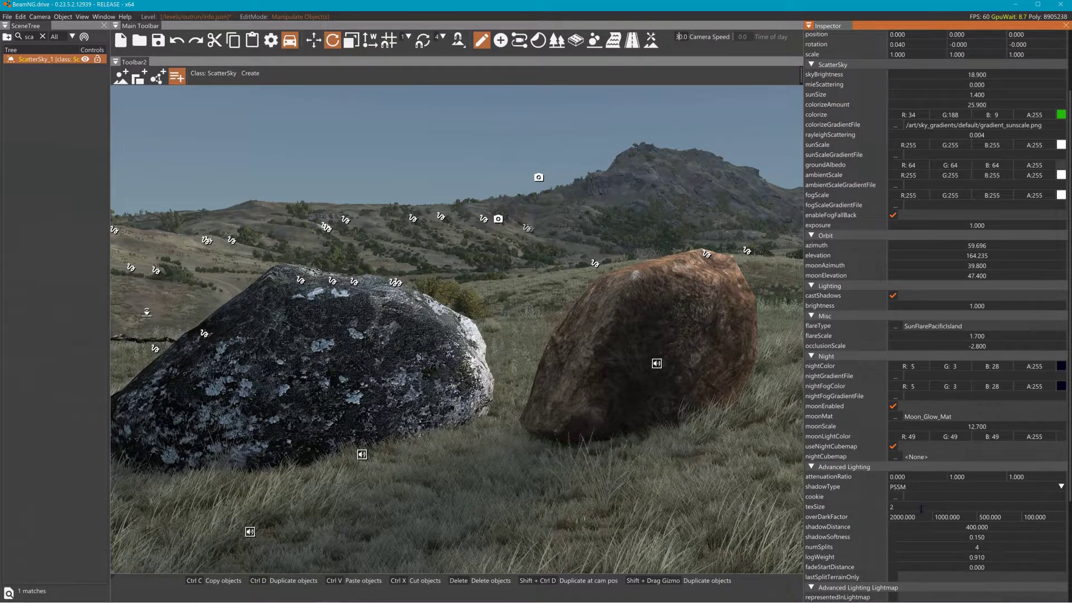
pyautogui.write('56')
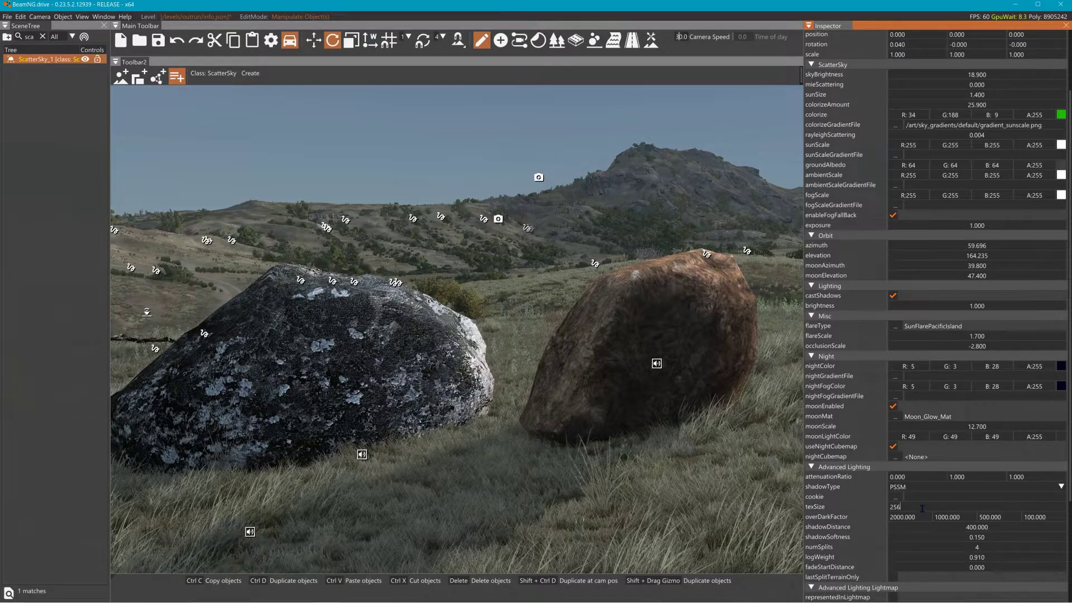
pyautogui.write('00')
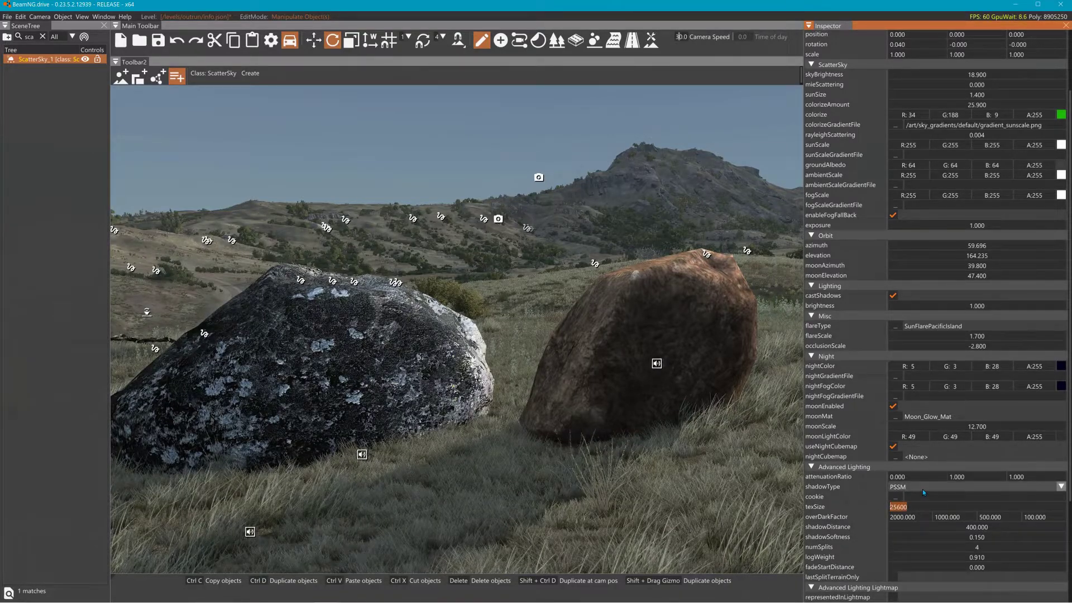
pyautogui.write('20')
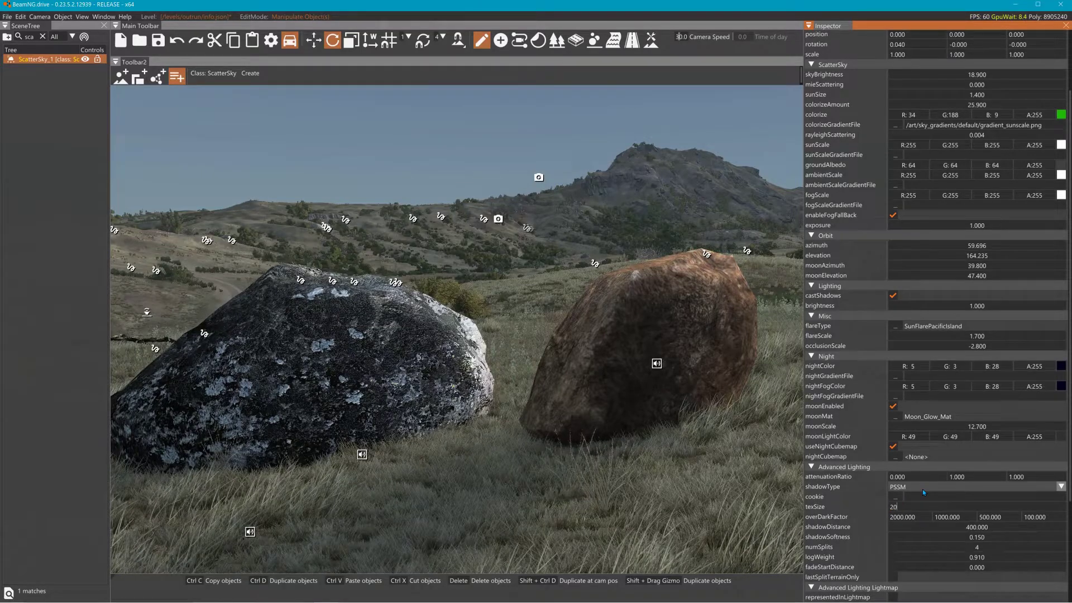
pyautogui.write('48')
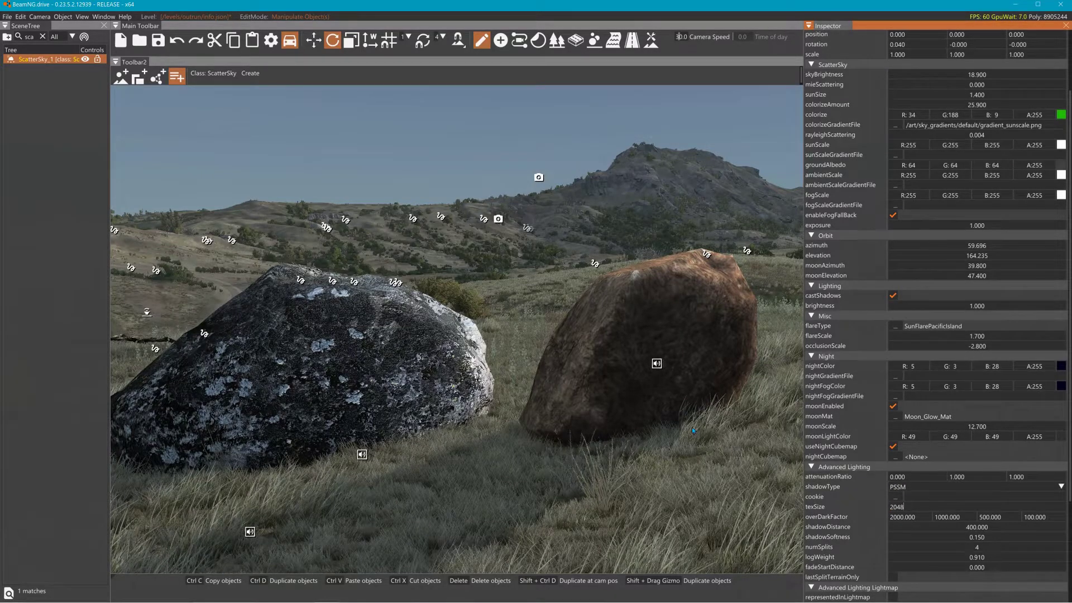
# Try shadowDistance values of about 404 and 800 while viewing the terrain, and set it to 2000
pyautogui.moveTo(692, 428); pyautogui.dragTo(720, 427, button='right')
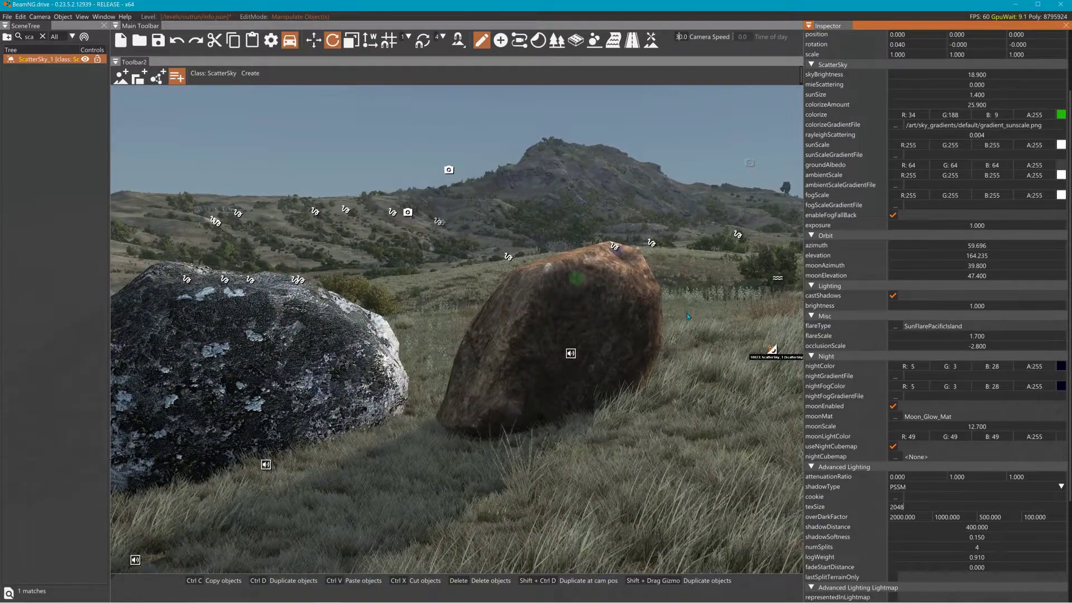
pyautogui.moveTo(719, 427); pyautogui.dragTo(467, 400, button='right')
pyautogui.moveTo(544, 411); pyautogui.dragTo(726, 252, button='right')
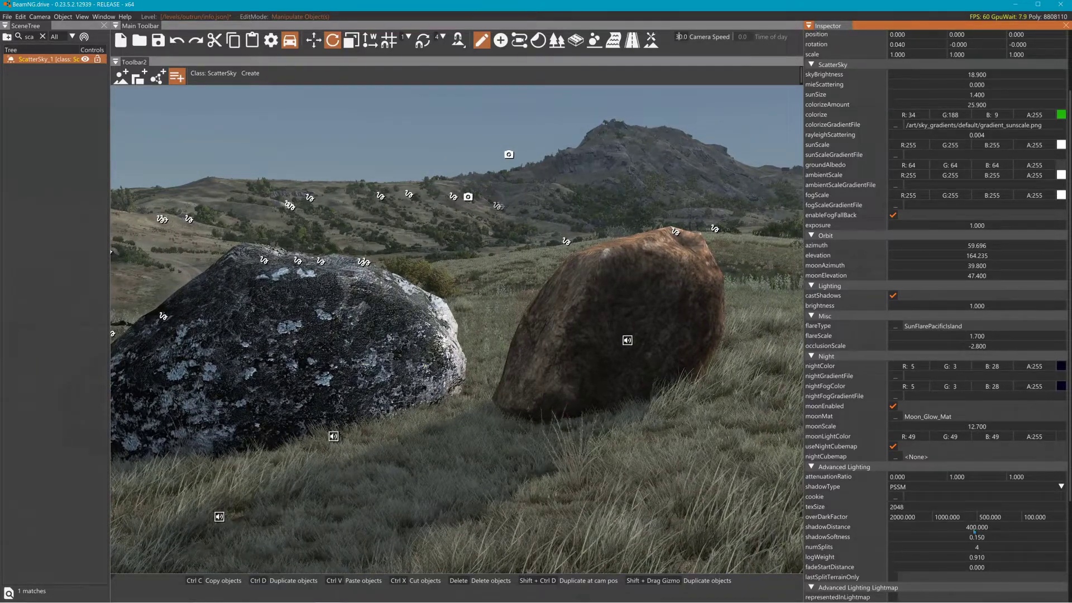
pyautogui.moveTo(959, 530); pyautogui.dragTo(972, 529)
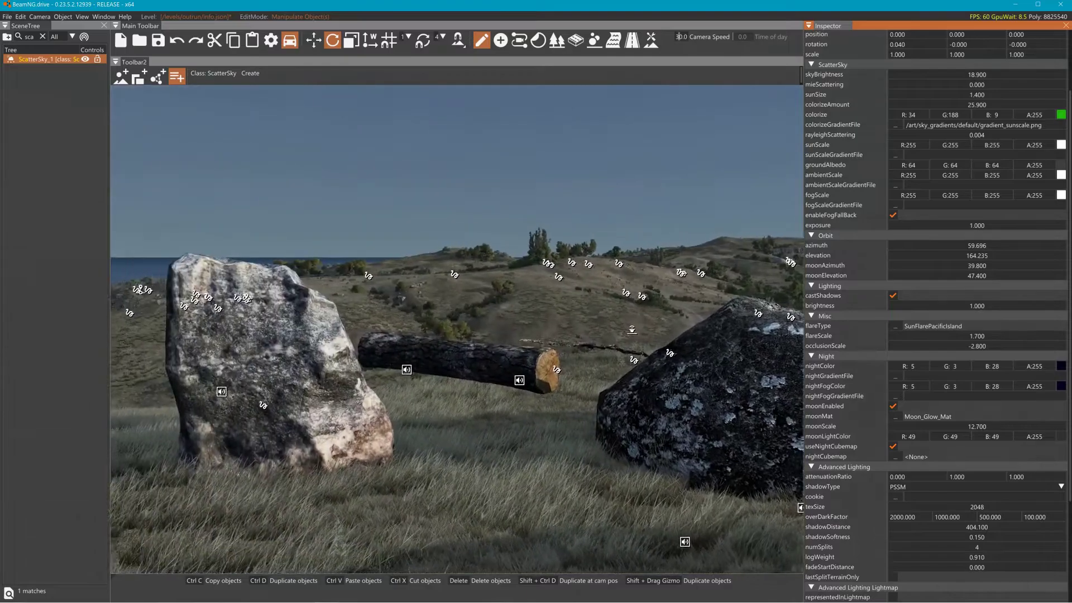
pyautogui.moveTo(558, 390); pyautogui.dragTo(438, 397, button='right')
pyautogui.moveTo(425, 307); pyautogui.dragTo(425, 308, button='right')
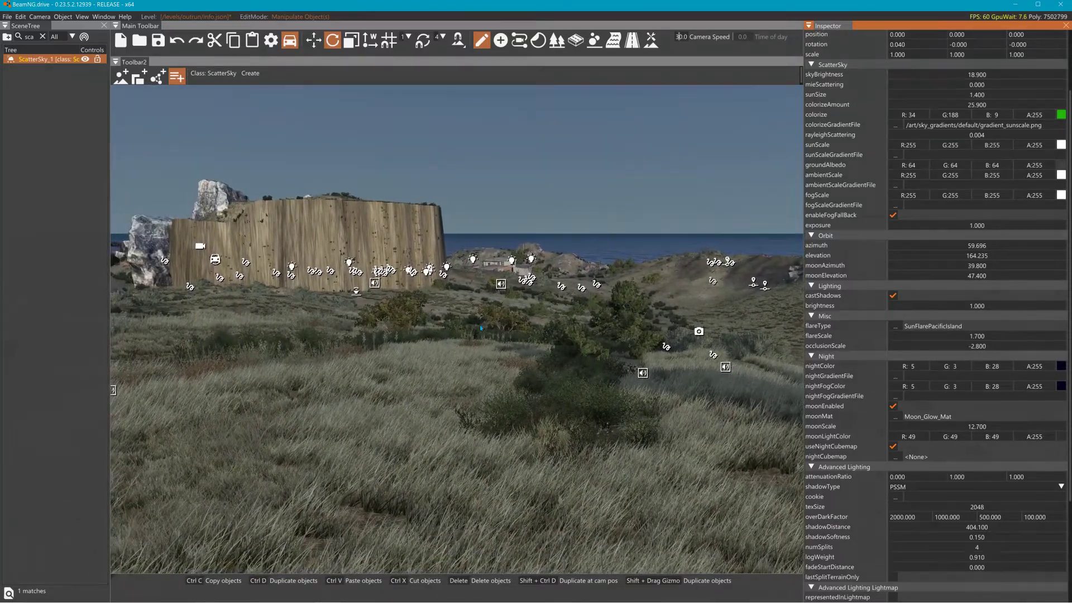
pyautogui.doubleClick(980, 527)
pyautogui.write('800')
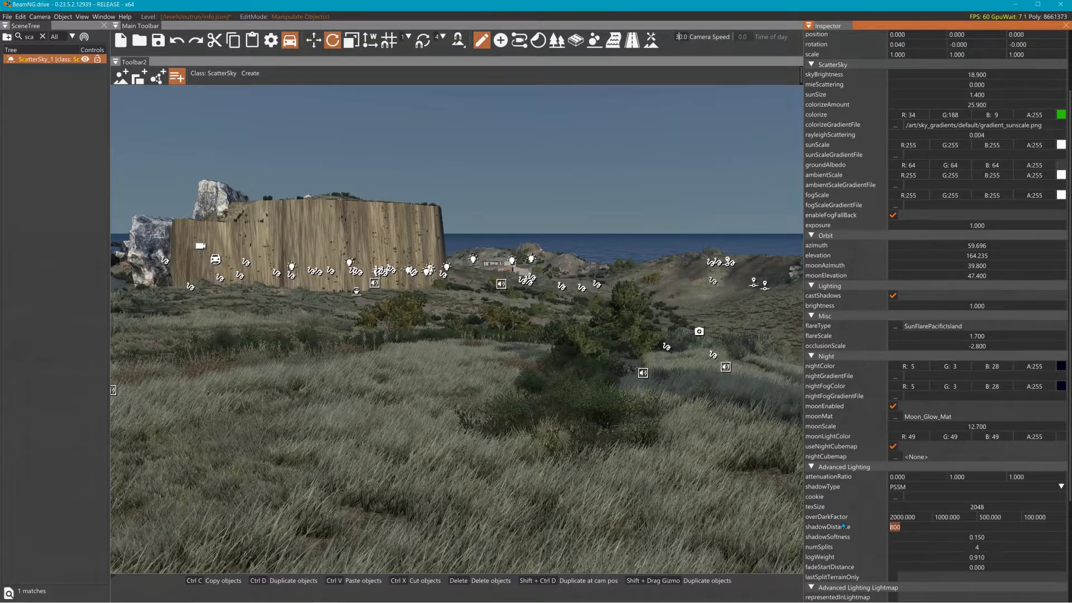
pyautogui.write('2000')
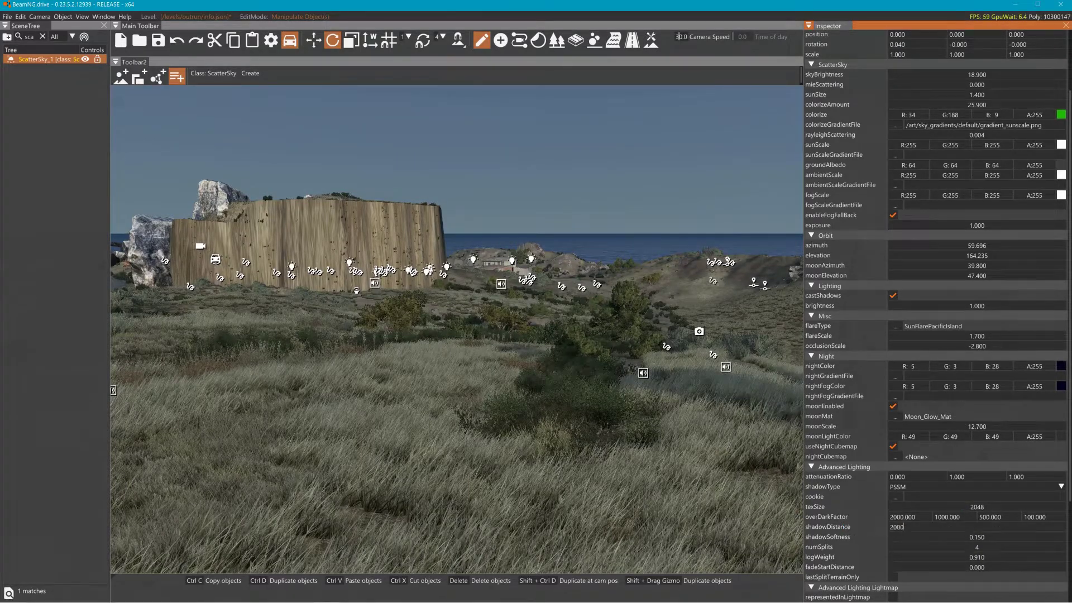
# Inspect the shadows on the boulders and lower shadowSoftness to about -0.05
pyautogui.moveTo(576, 280); pyautogui.dragTo(178, 281, button='right')
pyautogui.press('w')
pyautogui.moveTo(326, 392); pyautogui.dragTo(548, 401, button='right')
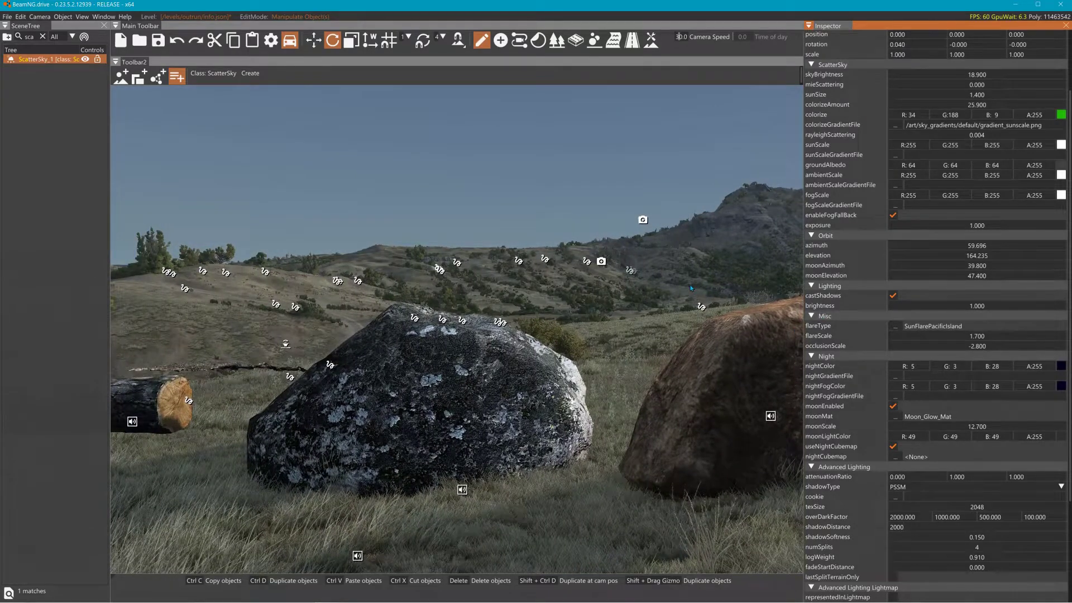
pyautogui.moveTo(787, 328); pyautogui.dragTo(798, 324, button='right')
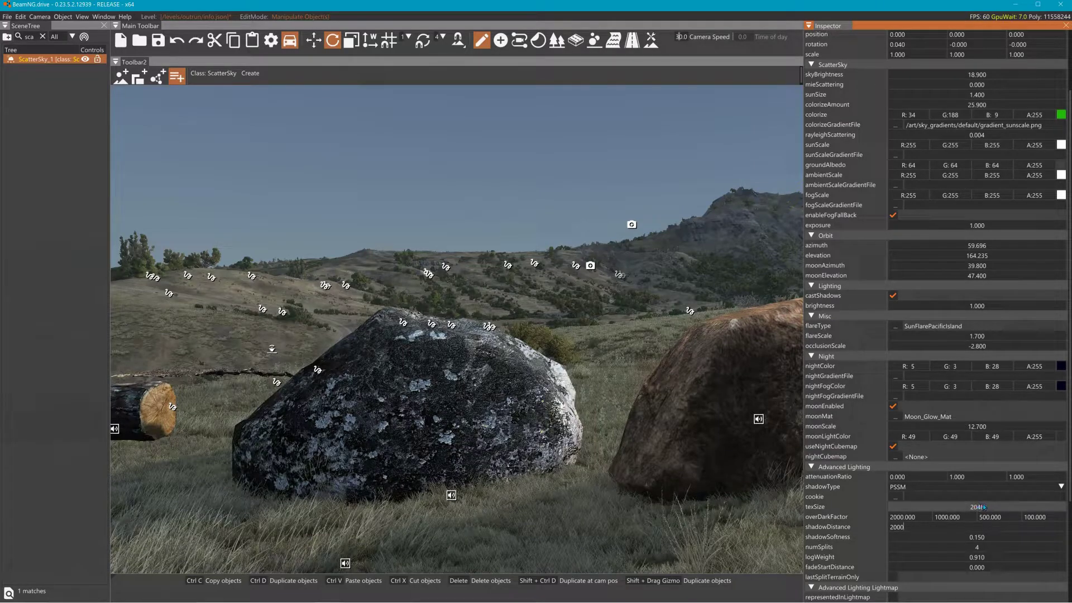
pyautogui.moveTo(975, 542); pyautogui.dragTo(959, 543)
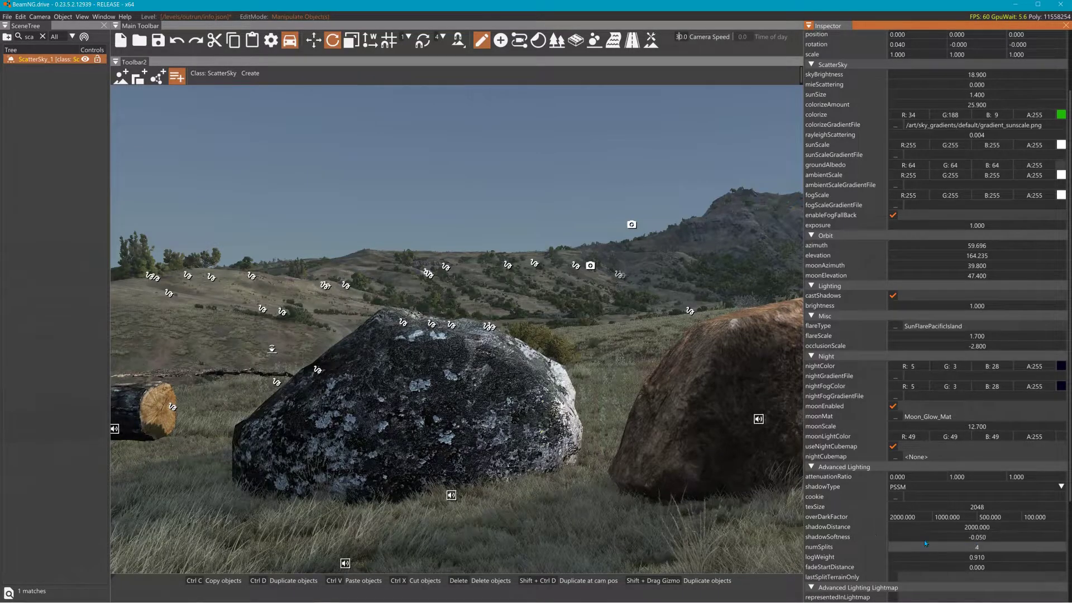
# Compare shadow texSize values of 128, 1024 and 2048 on the cut end of the log up close
pyautogui.moveTo(681, 391); pyautogui.dragTo(296, 402, button='right')
pyautogui.press('w')
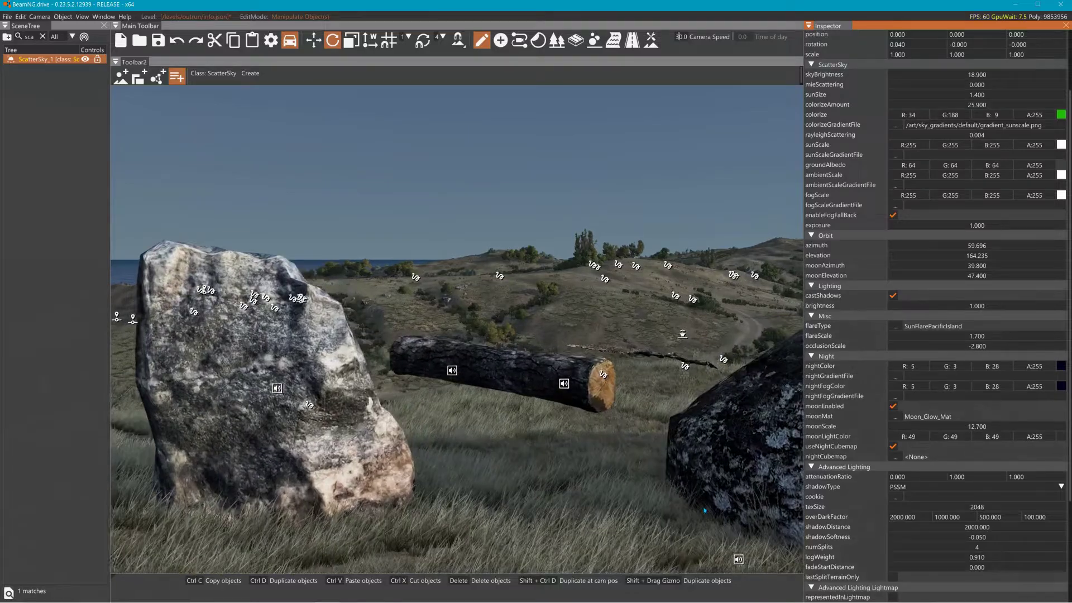
pyautogui.moveTo(699, 508); pyautogui.dragTo(746, 561, button='right')
pyautogui.press('w')
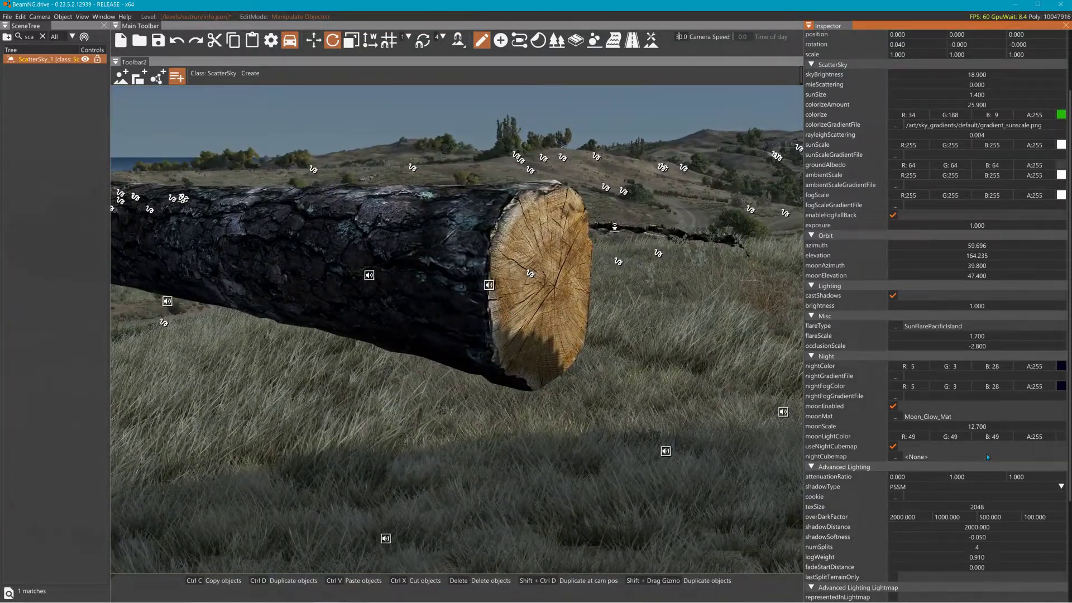
pyautogui.doubleClick(973, 508)
pyautogui.write('128')
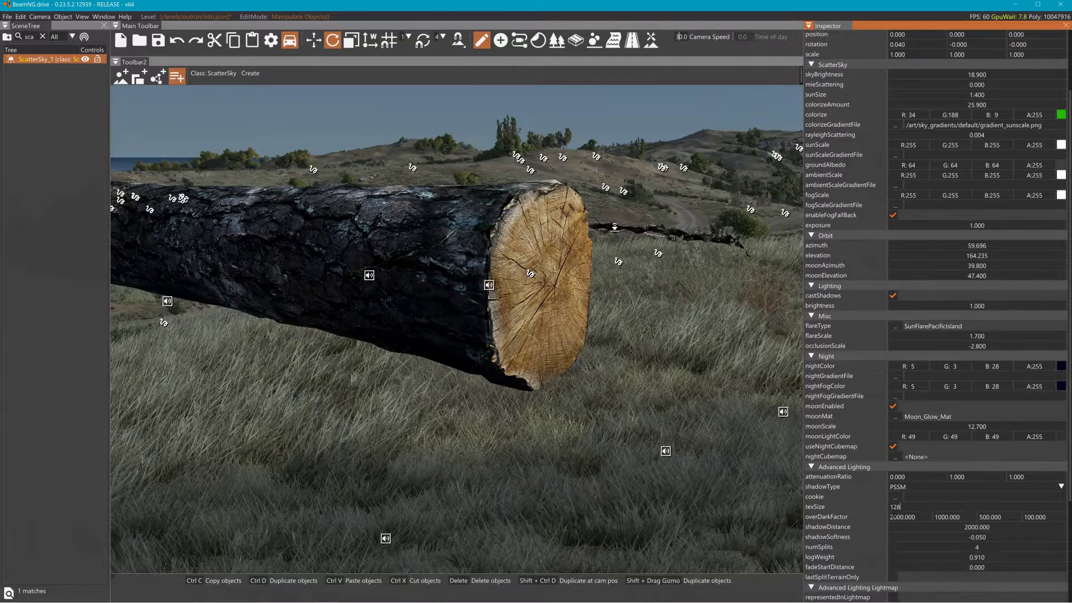
pyautogui.write('102')
pyautogui.write('4')
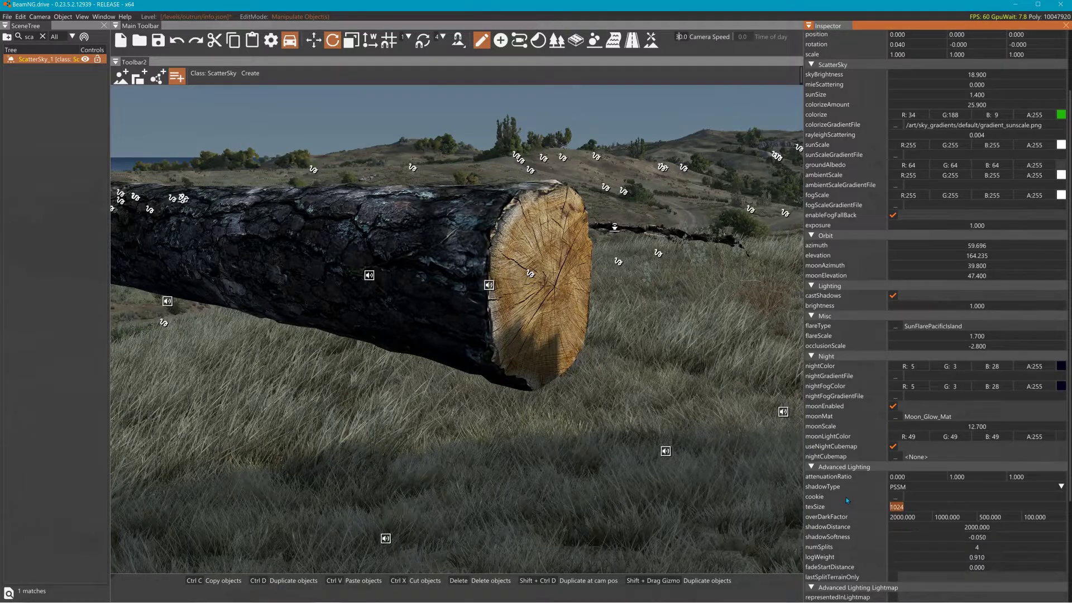
pyautogui.write('2048')
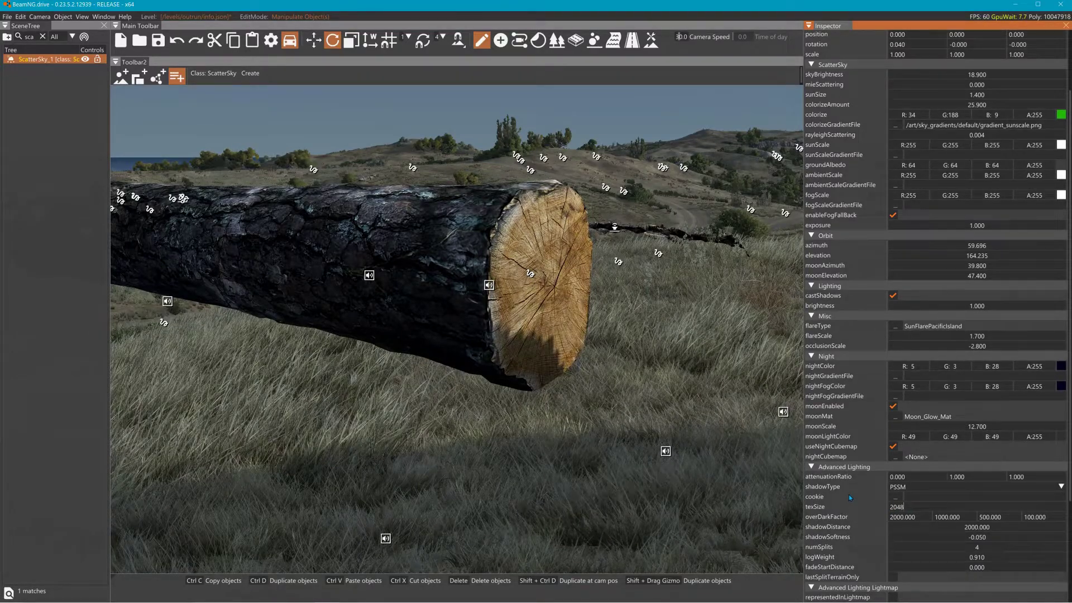
# Try higher shadow texSize values of 4096 and 8192, and compare them with 1024 and 2048
pyautogui.moveTo(910, 507); pyautogui.dragTo(854, 507)
pyautogui.write('4096')
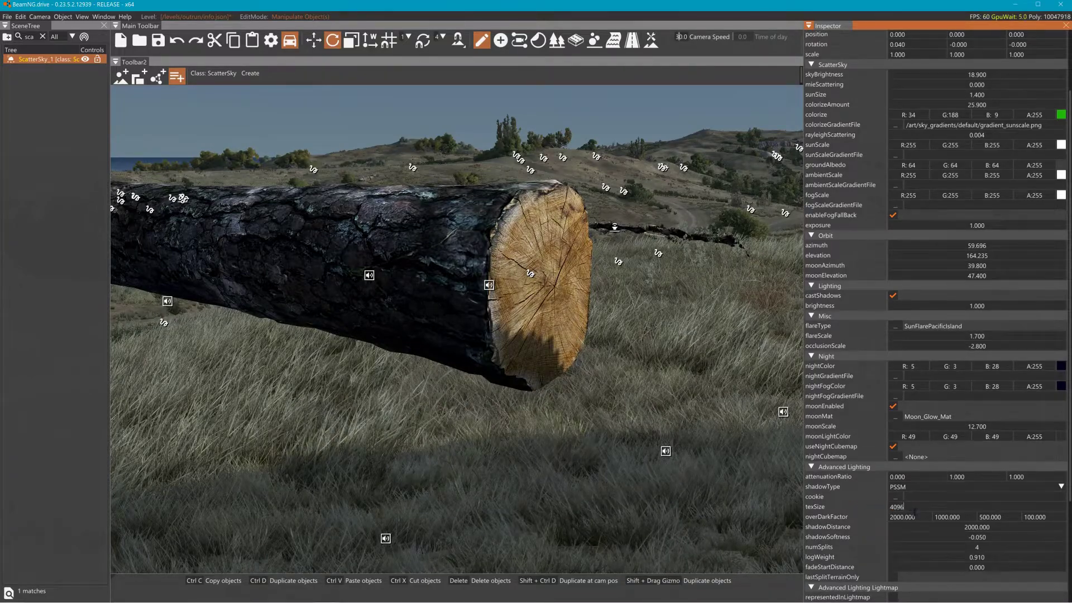
pyautogui.press('Return')
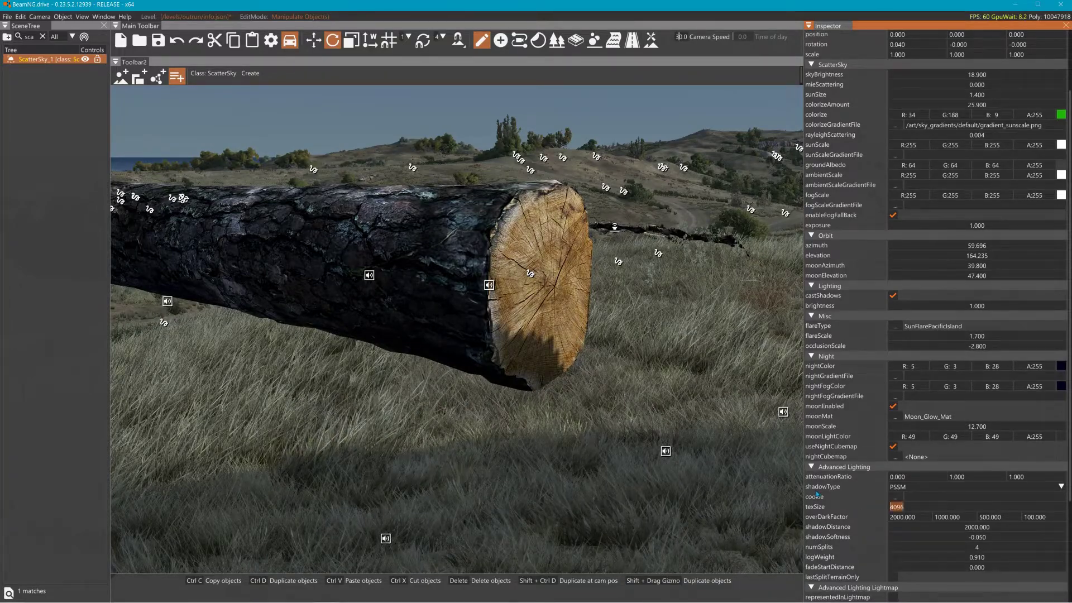
pyautogui.write('8192')
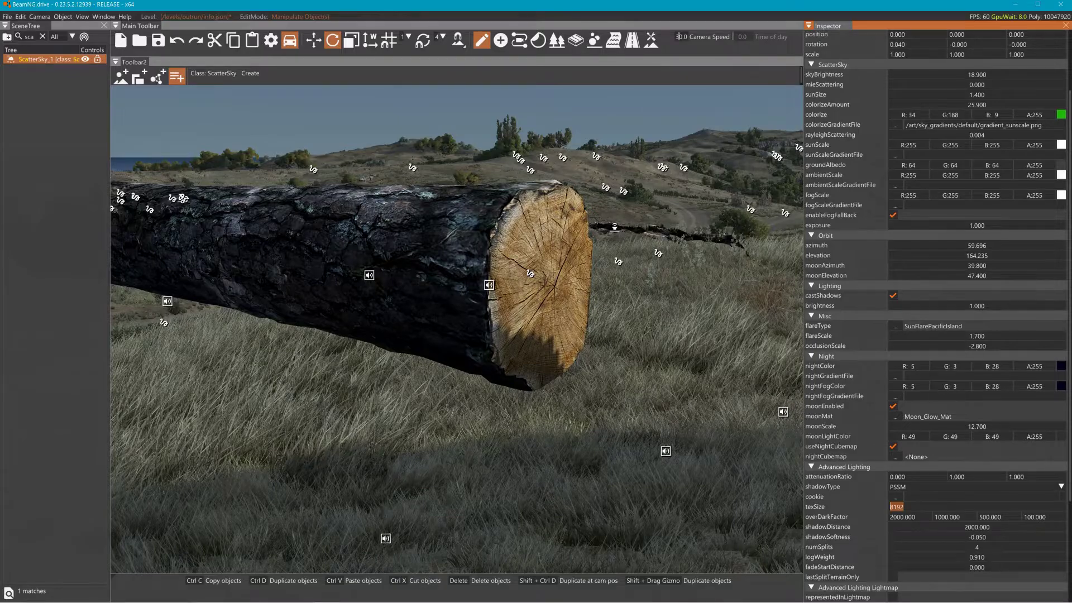
pyautogui.write('1024')
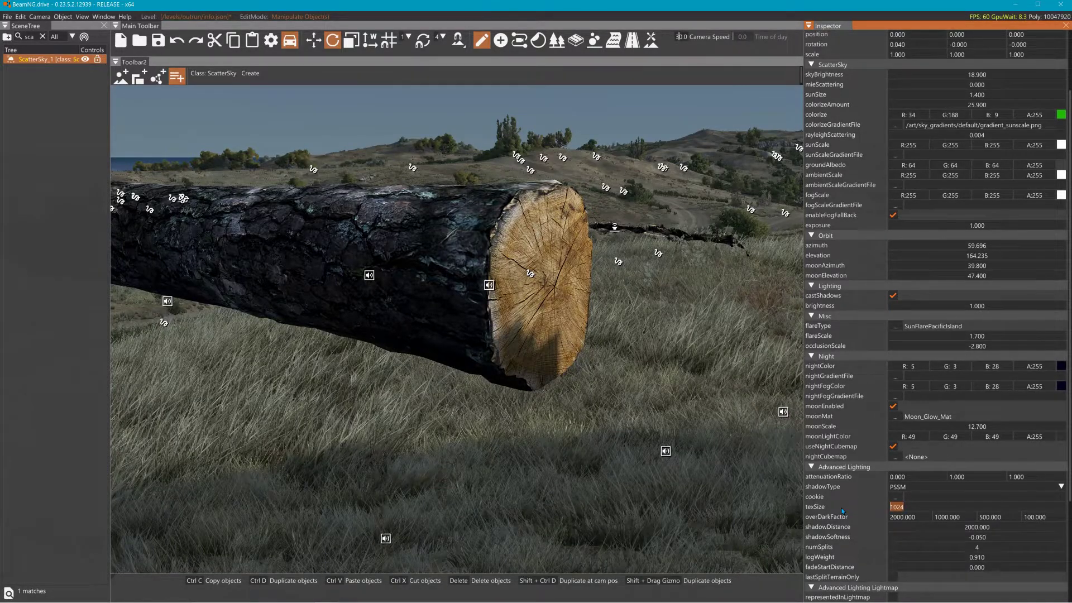
pyautogui.write('2048')
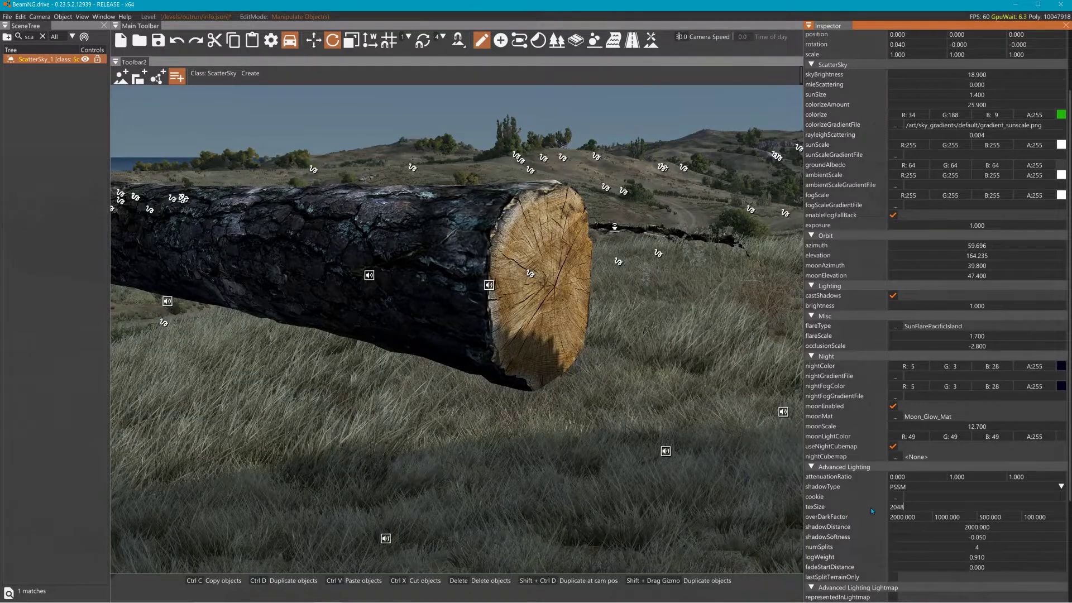
# Set texSize to 1024 and compare numSplits values of 1, 2 and 3 before setting it to 4
pyautogui.click(978, 549)
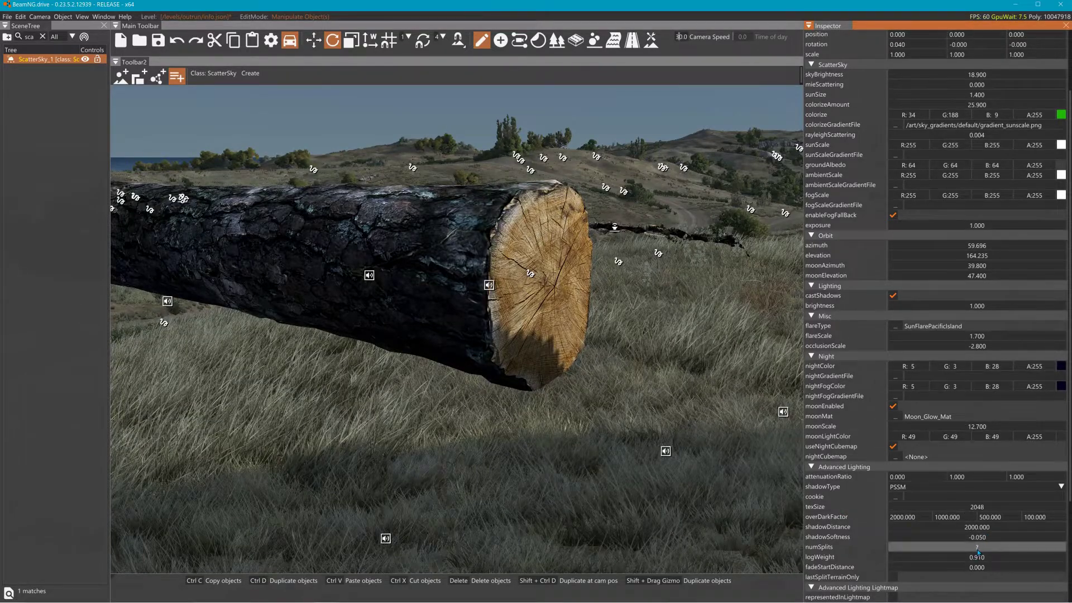
pyautogui.moveTo(978, 549); pyautogui.dragTo(966, 555)
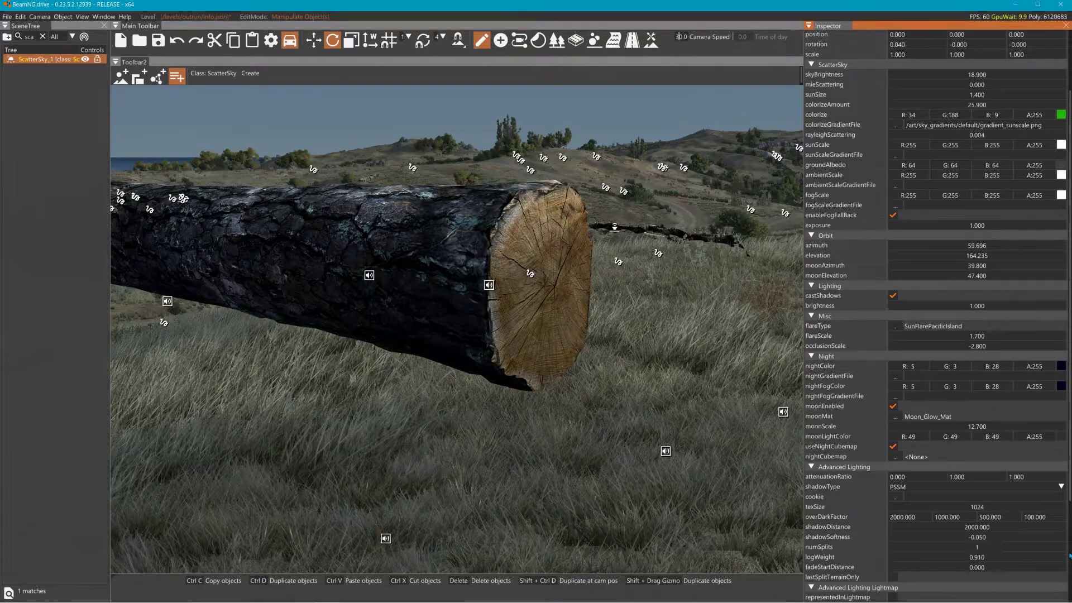
pyautogui.doubleClick(1017, 548)
pyautogui.write('2')
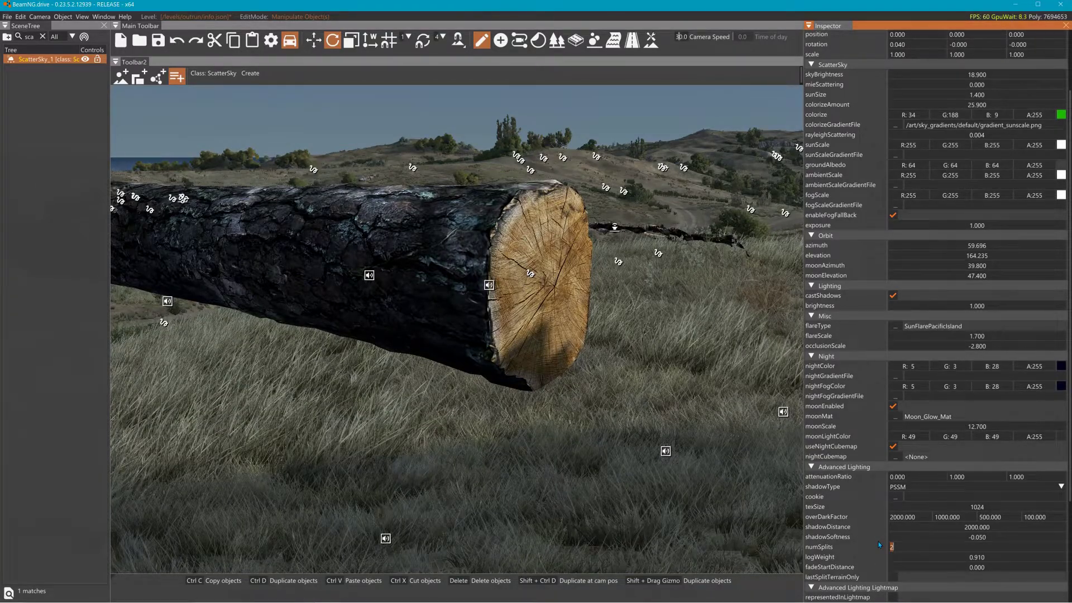
pyautogui.write('3')
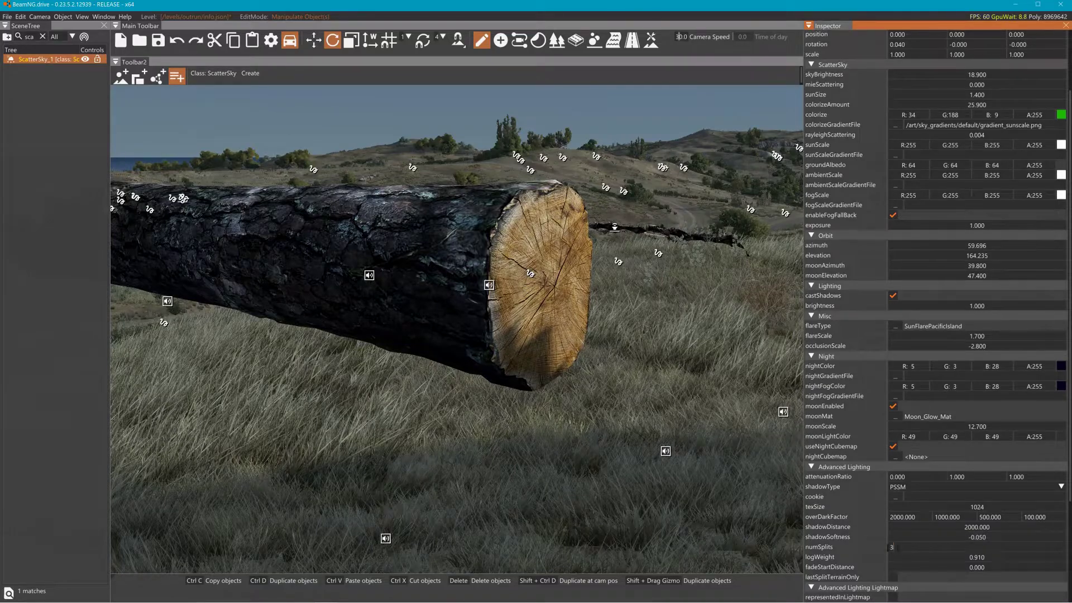
pyautogui.press('BackSpace')
pyautogui.write('4')
# Examine the shadows around the boulders, log and distant terrain, and check the remaining ScatterSky settings
pyautogui.moveTo(747, 522); pyautogui.dragTo(990, 512, button='right')
pyautogui.moveTo(457, 330); pyautogui.dragTo(994, 363, button='right')
pyautogui.moveTo(581, 564); pyautogui.dragTo(347, 446, button='right')
pyautogui.press('w')
pyautogui.moveTo(615, 481); pyautogui.dragTo(703, 475, button='right')
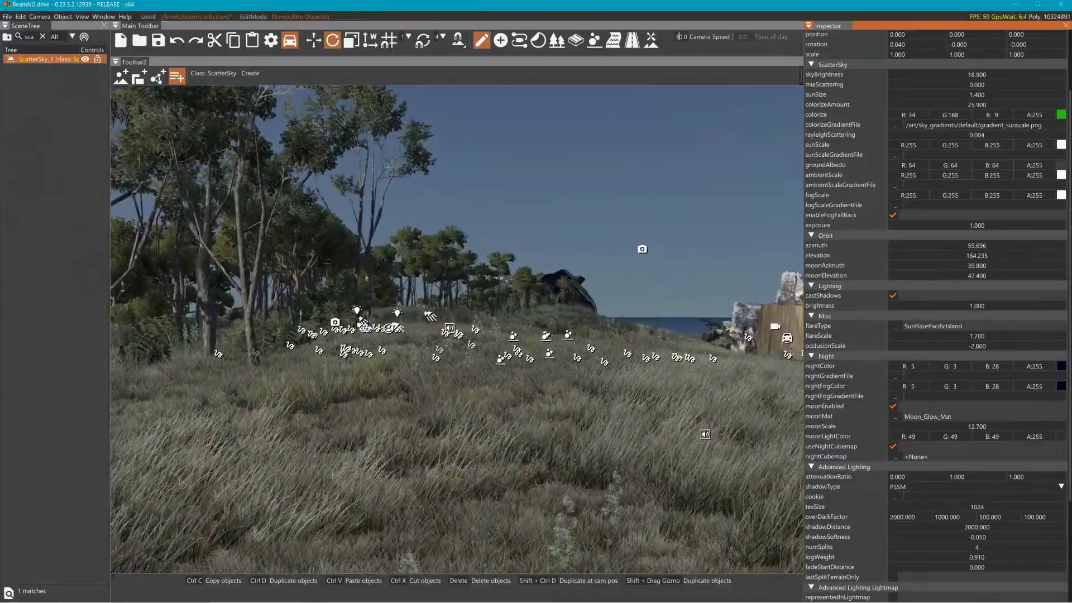
pyautogui.press('w')
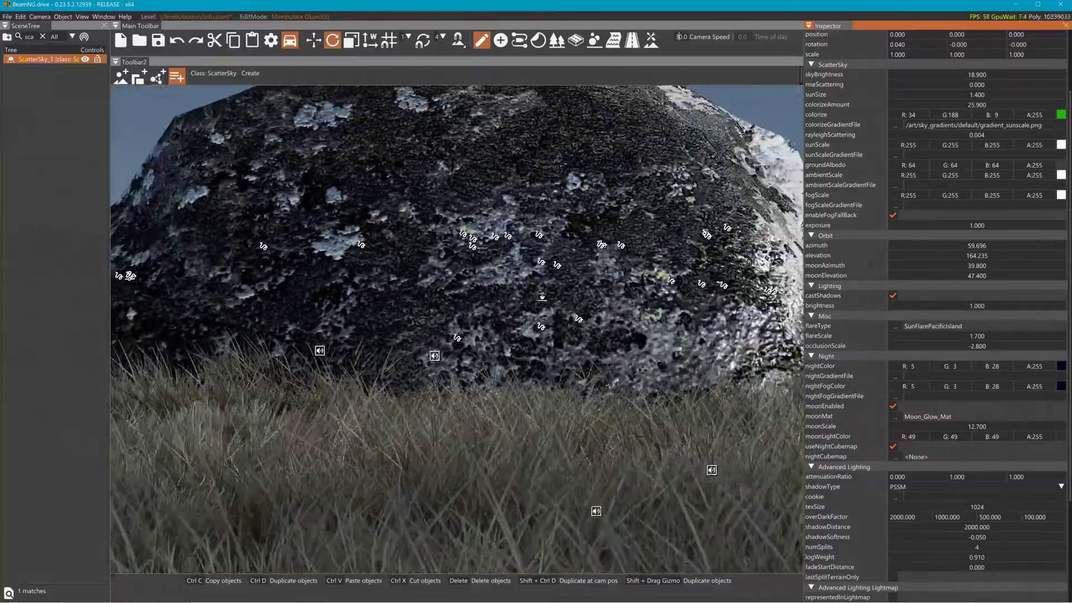
pyautogui.press('s')
pyautogui.press('d')
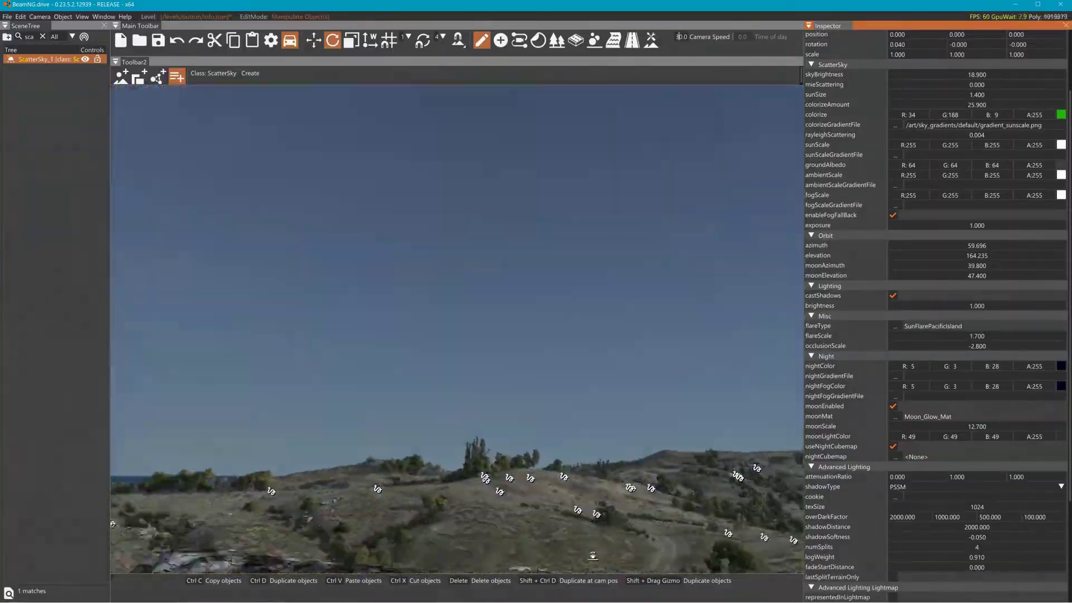
pyautogui.moveTo(697, 335); pyautogui.dragTo(696, 499, button='right')
pyautogui.press('d')
pyautogui.press('s')
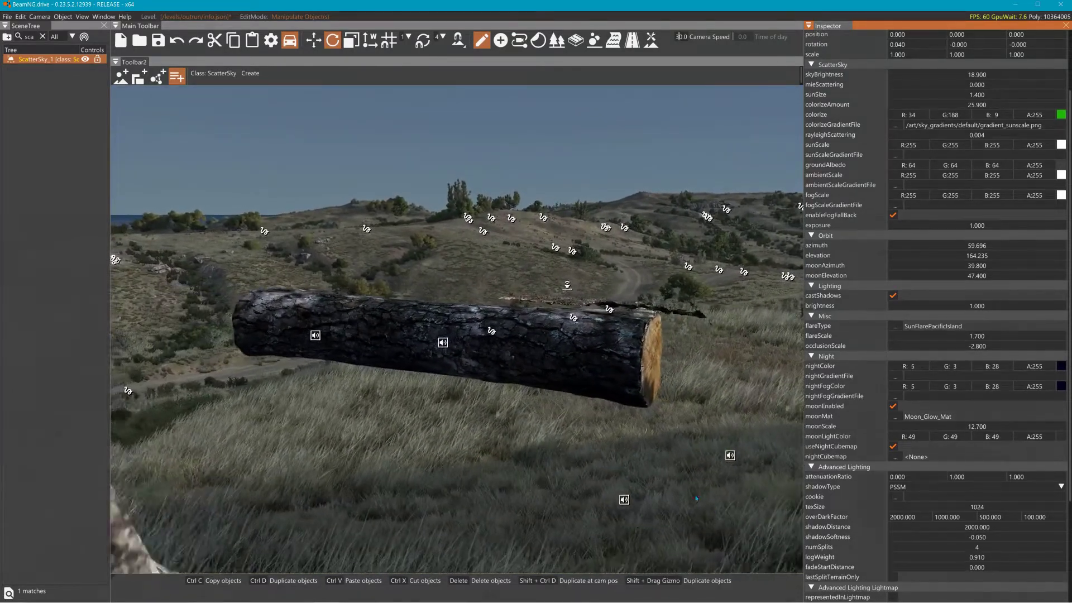
pyautogui.press('a')
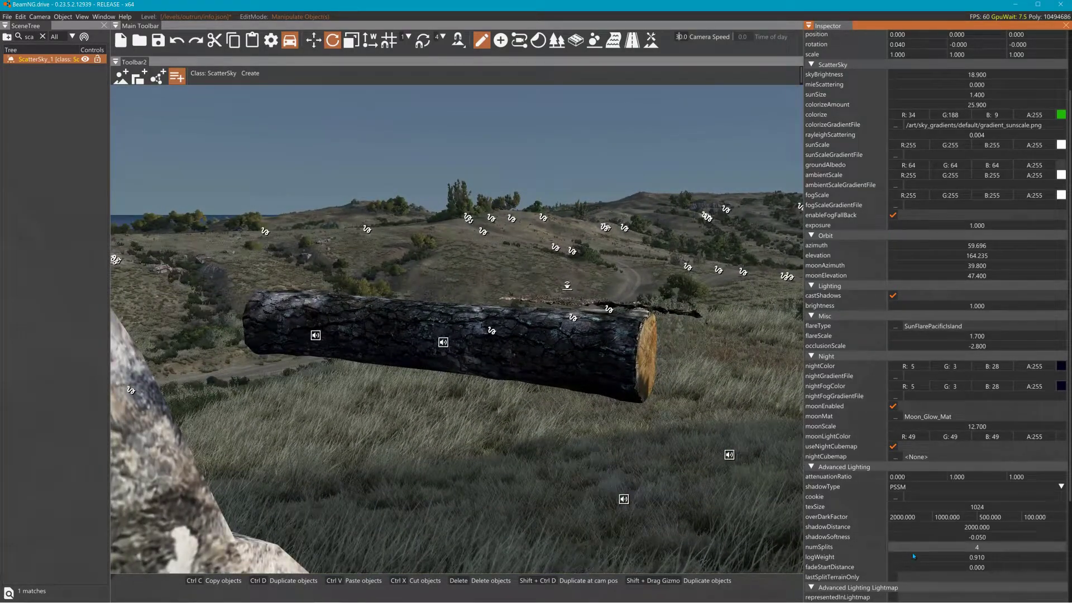
pyautogui.scroll(-5, 892, 547)
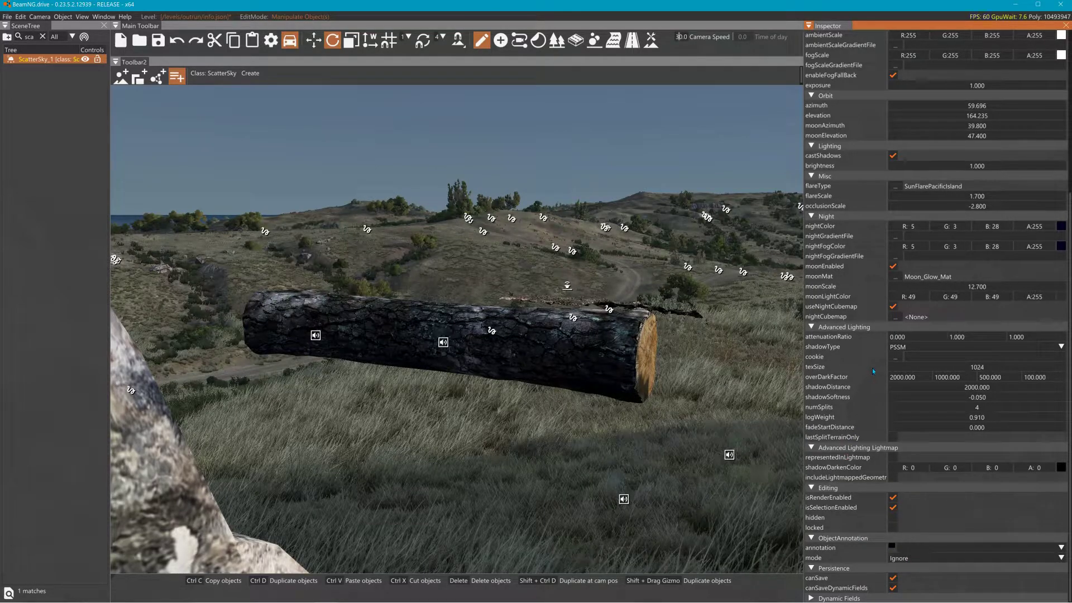
pyautogui.scroll(5, 916, 321)
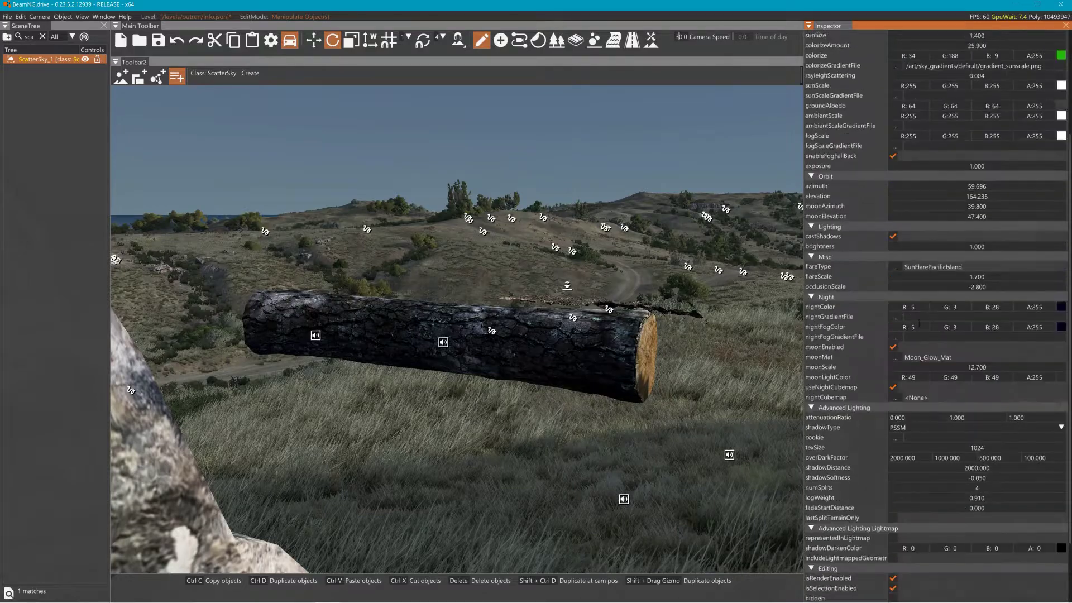
# Look over the ScatterSky properties once more and examine the sun and its lens flare above the hills
pyautogui.scroll(-3, 929, 315)
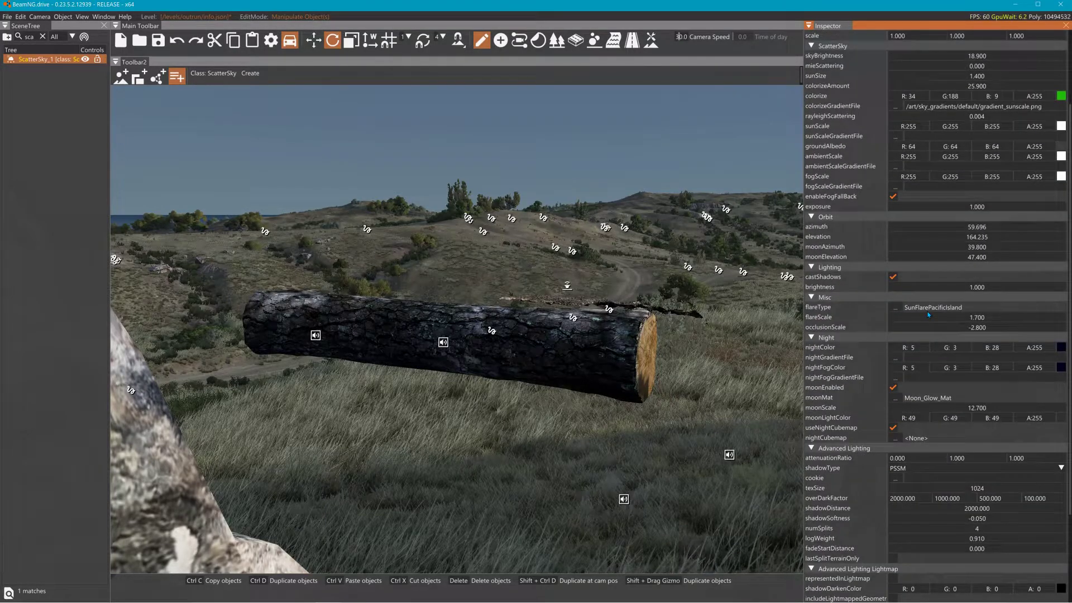
pyautogui.scroll(-2, 929, 314)
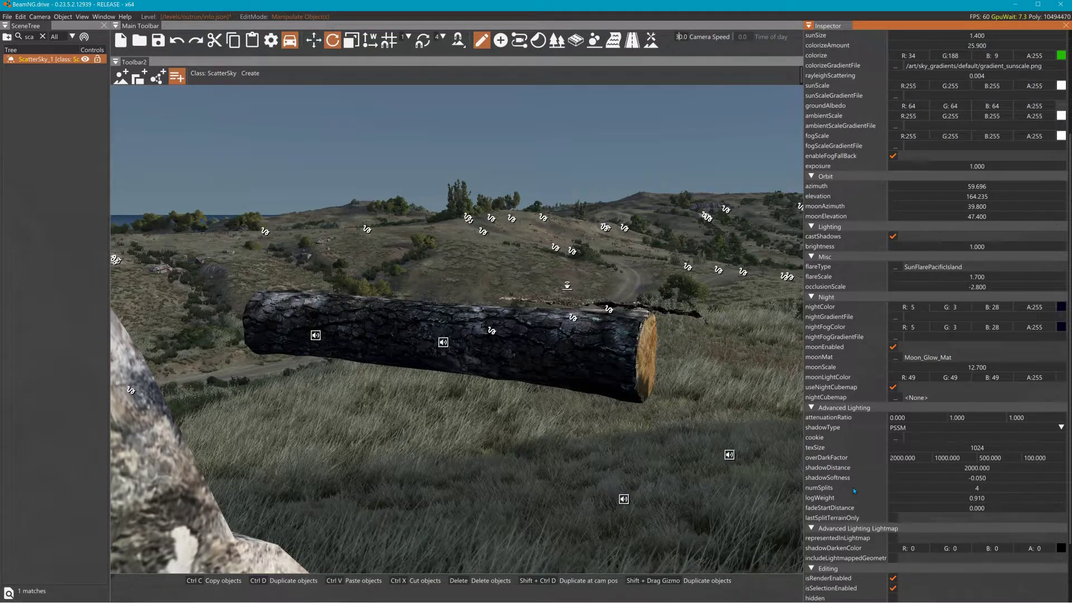
pyautogui.scroll(2, 854, 491)
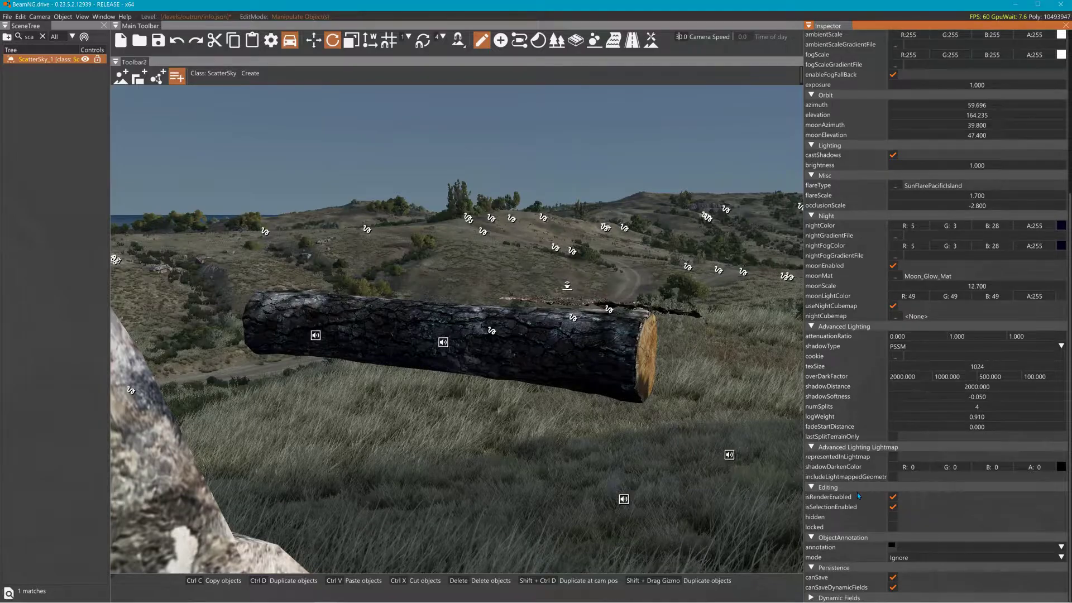
pyautogui.scroll(4, 857, 492)
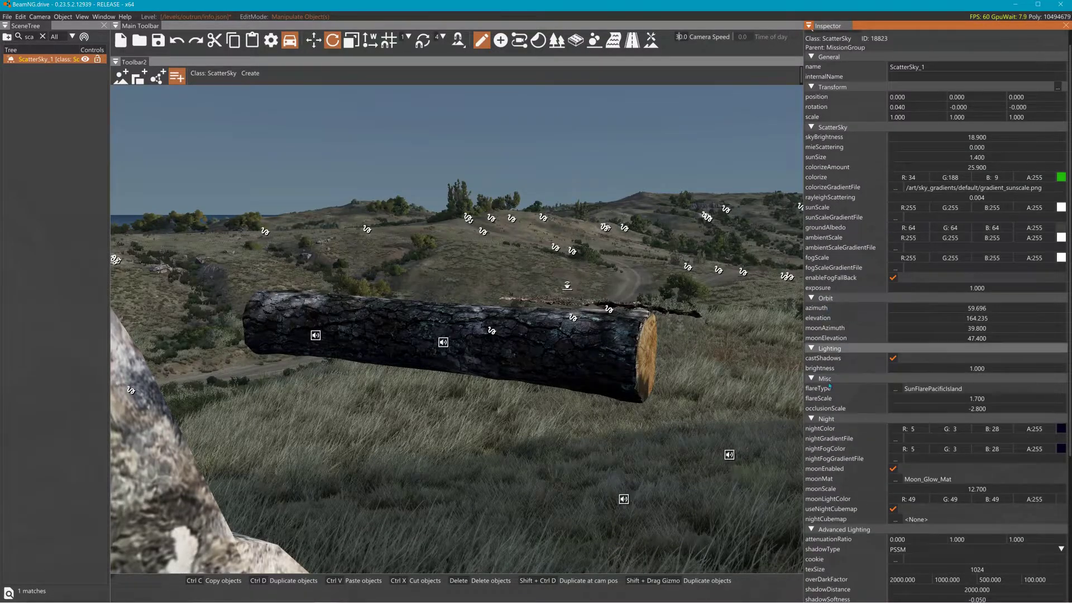
pyautogui.scroll(1, 838, 390)
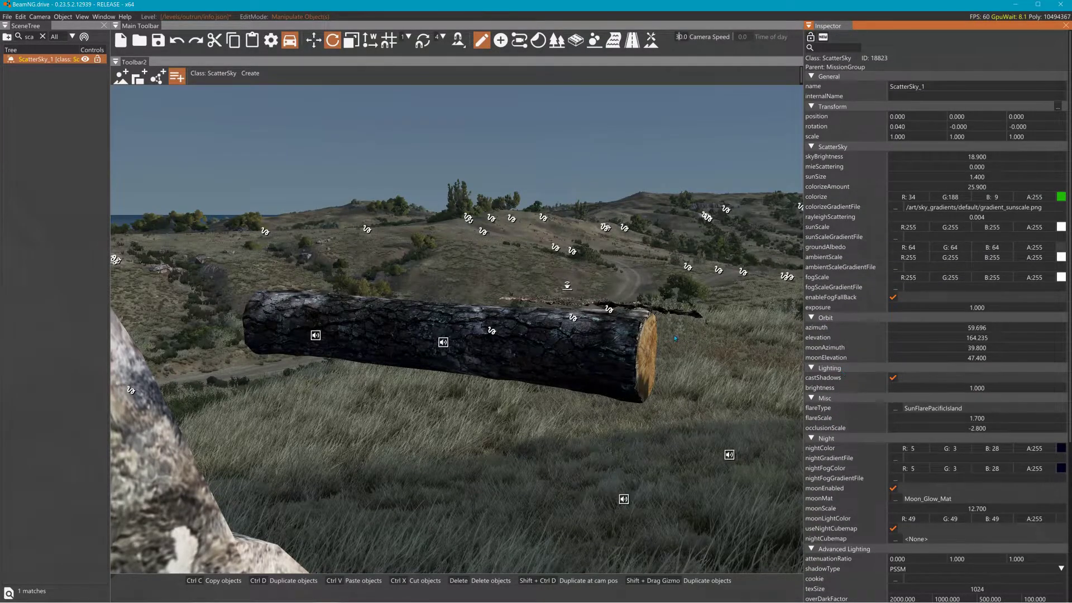
pyautogui.moveTo(631, 347); pyautogui.dragTo(793, 313, button='right')
pyautogui.moveTo(456, 330); pyautogui.dragTo(329, 282, button='right')
pyautogui.press('w')
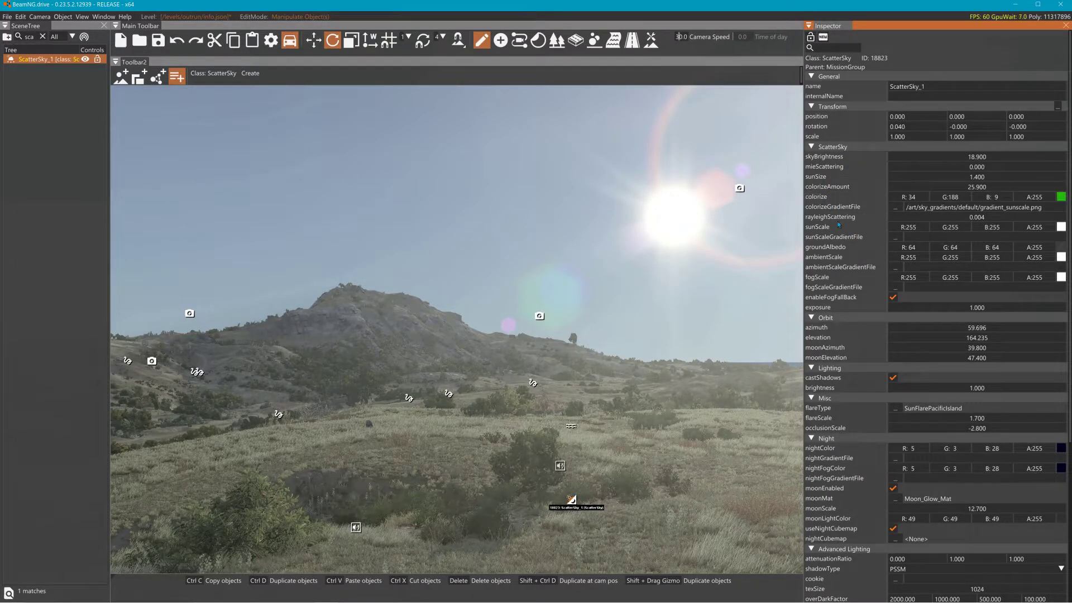
pyautogui.moveTo(767, 260); pyautogui.dragTo(802, 203, button='right')
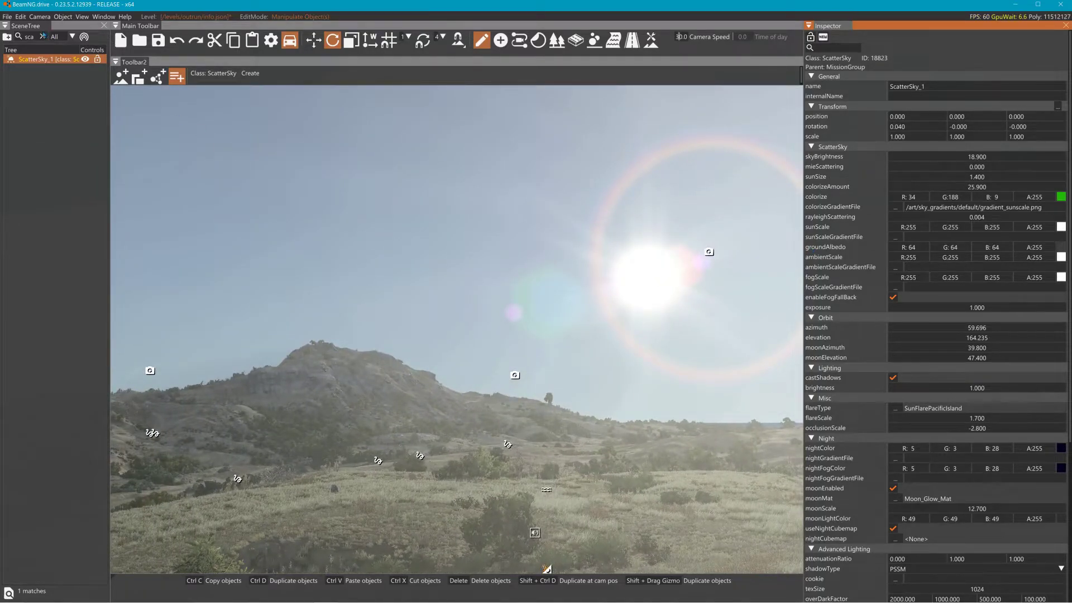
# Filter the scene tree for "cloud" and make CloudLayer_1 through CloudLayer_4 visible
pyautogui.click(43, 37)
pyautogui.write('cloud')
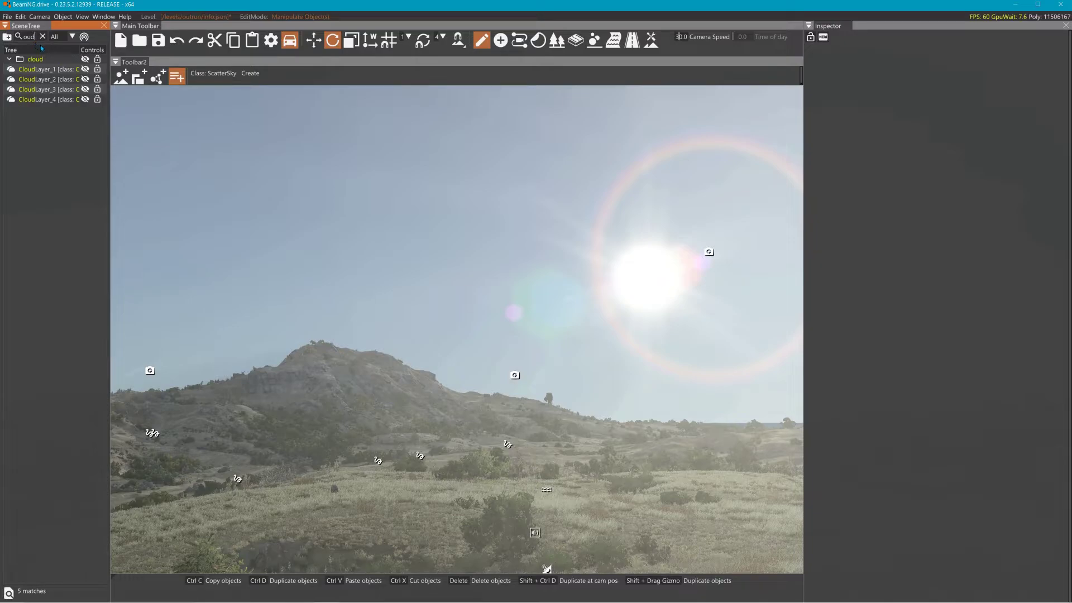
pyautogui.click(213, 75)
pyautogui.write('time')
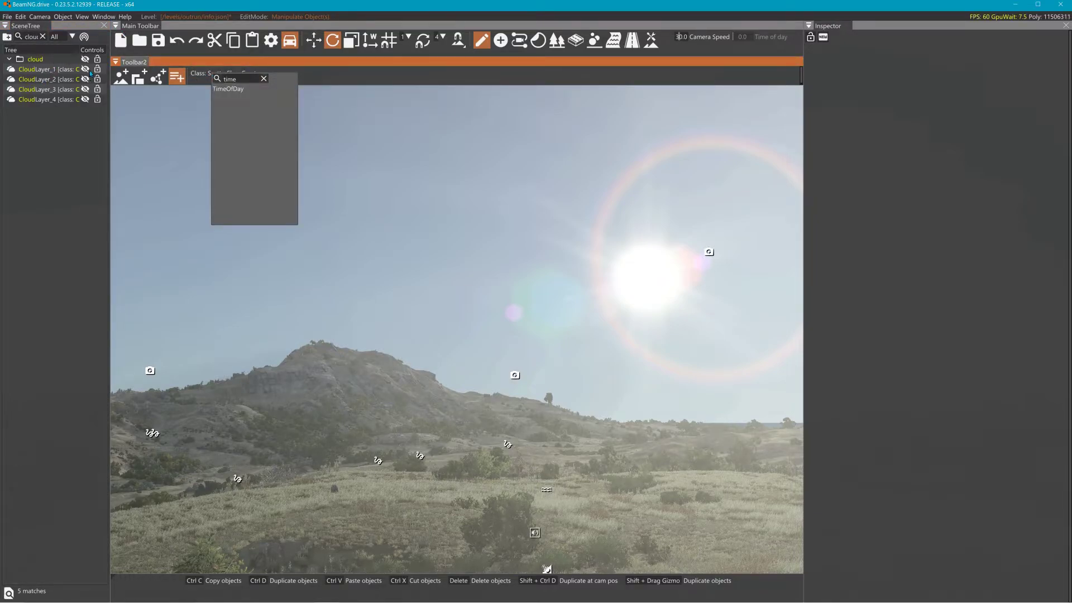
pyautogui.click(86, 69)
pyautogui.click(85, 79)
pyautogui.click(85, 90)
pyautogui.click(85, 99)
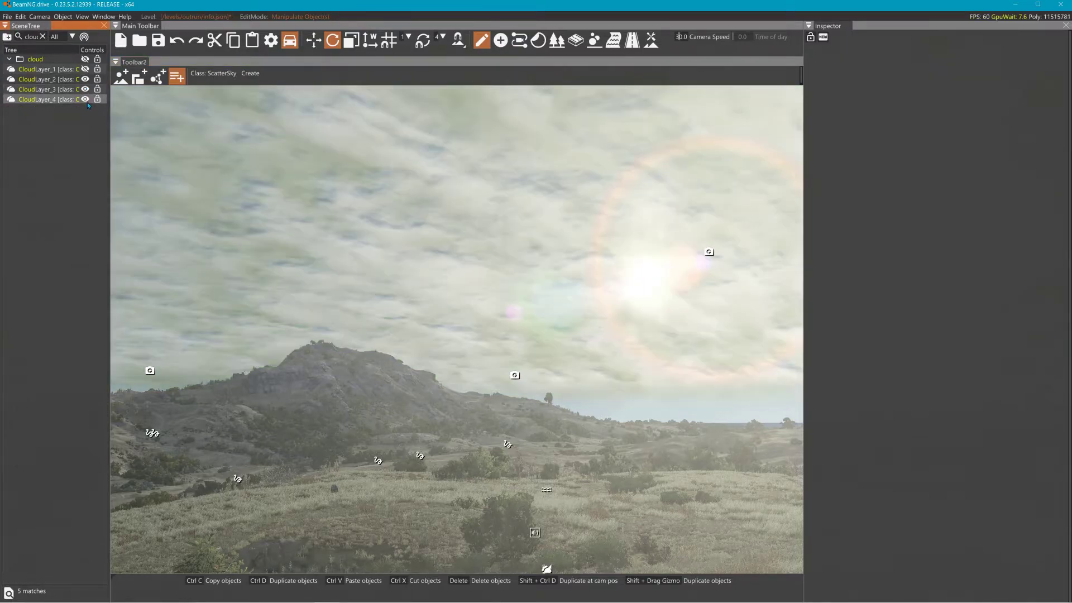
pyautogui.click(85, 71)
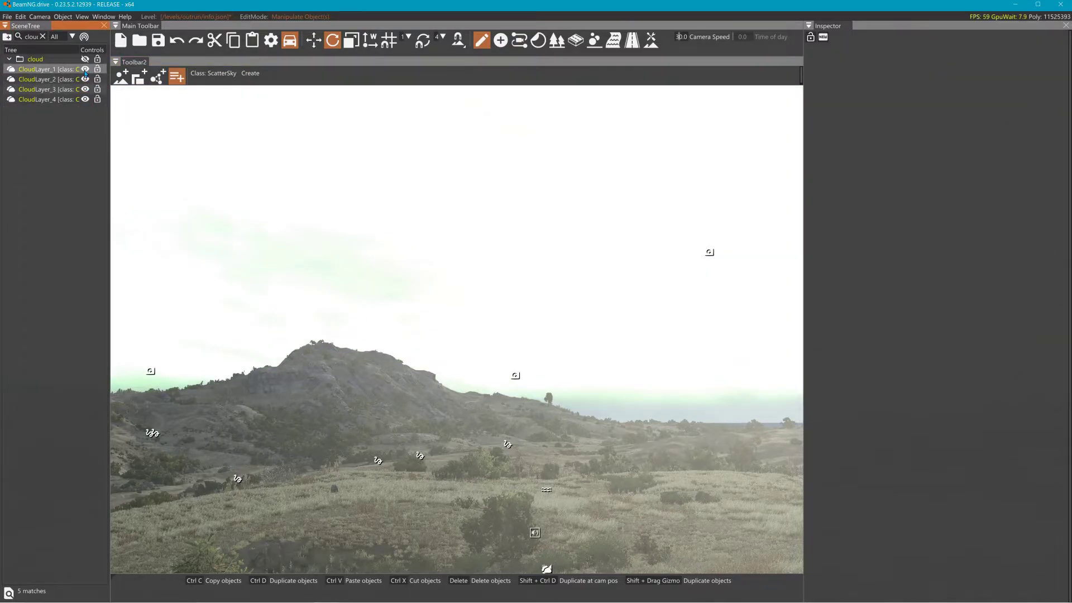
# Set CloudLayer_1's exposure to 3.7 and windSpeed to 9, and CloudLayer_2's coverage to 8.6, windSpeed to 4.7 and height to 16.5
pyautogui.moveTo(235, 146); pyautogui.dragTo(796, 138, button='right')
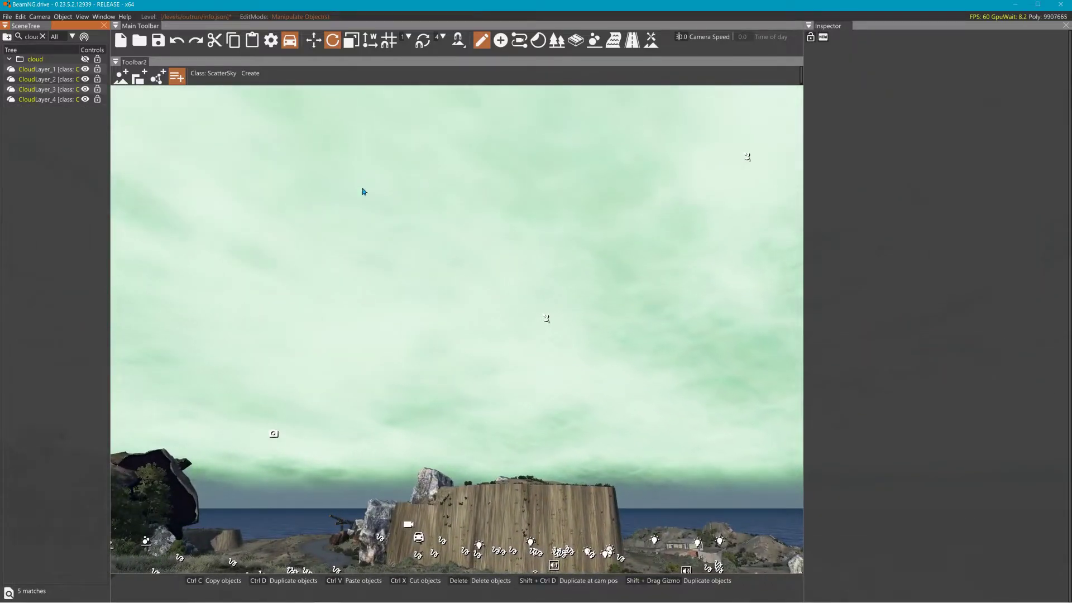
pyautogui.click(50, 70)
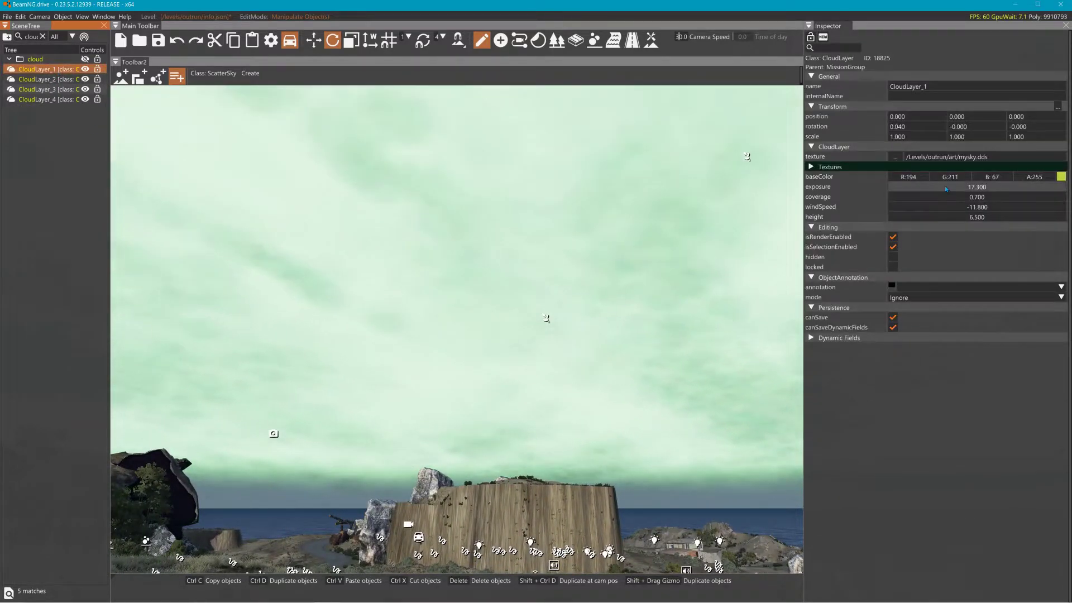
pyautogui.moveTo(942, 187); pyautogui.dragTo(1010, 213)
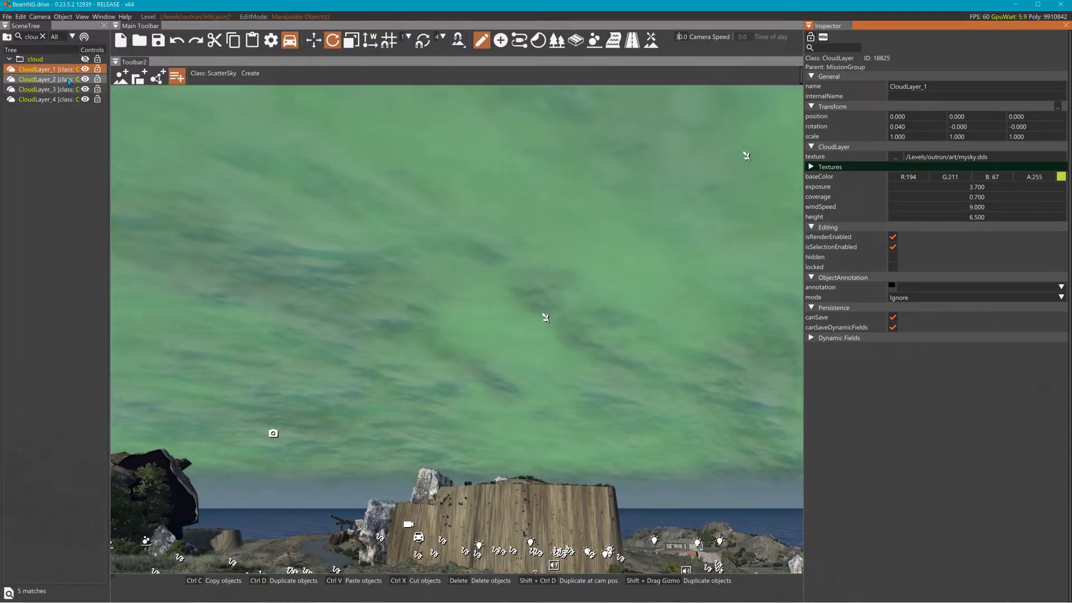
pyautogui.click(44, 79)
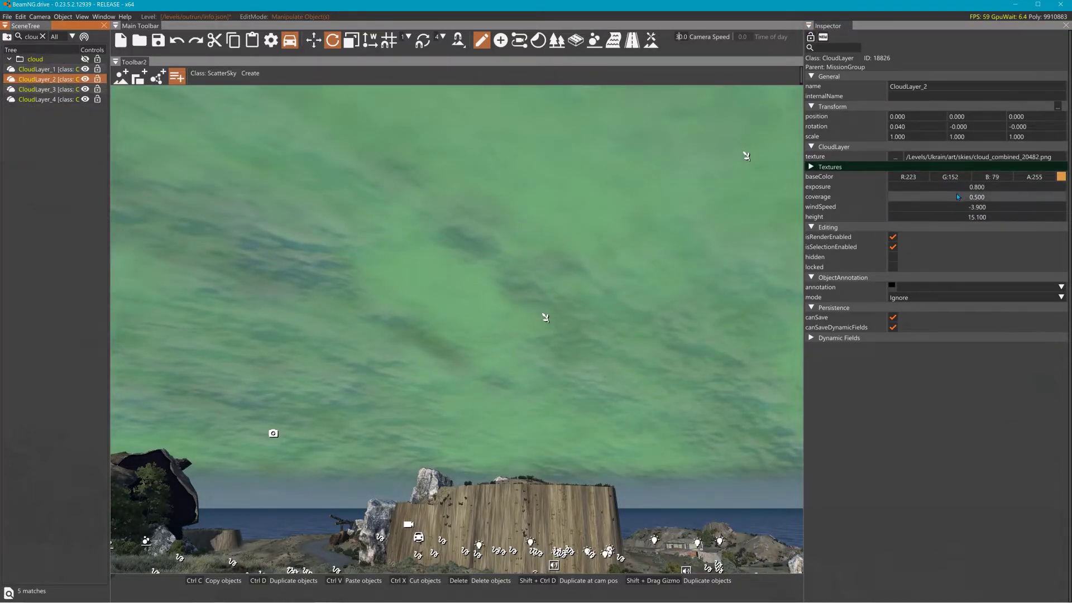
pyautogui.moveTo(957, 193)
pyautogui.mouseDown()
pyautogui.moveTo(968, 193)
pyautogui.moveTo(941, 197)
pyautogui.moveTo(971, 194)
pyautogui.moveTo(1009, 220)
pyautogui.moveTo(906, 219)
pyautogui.moveTo(973, 227)
pyautogui.moveTo(959, 226)
pyautogui.moveTo(971, 206)
pyautogui.mouseUp()
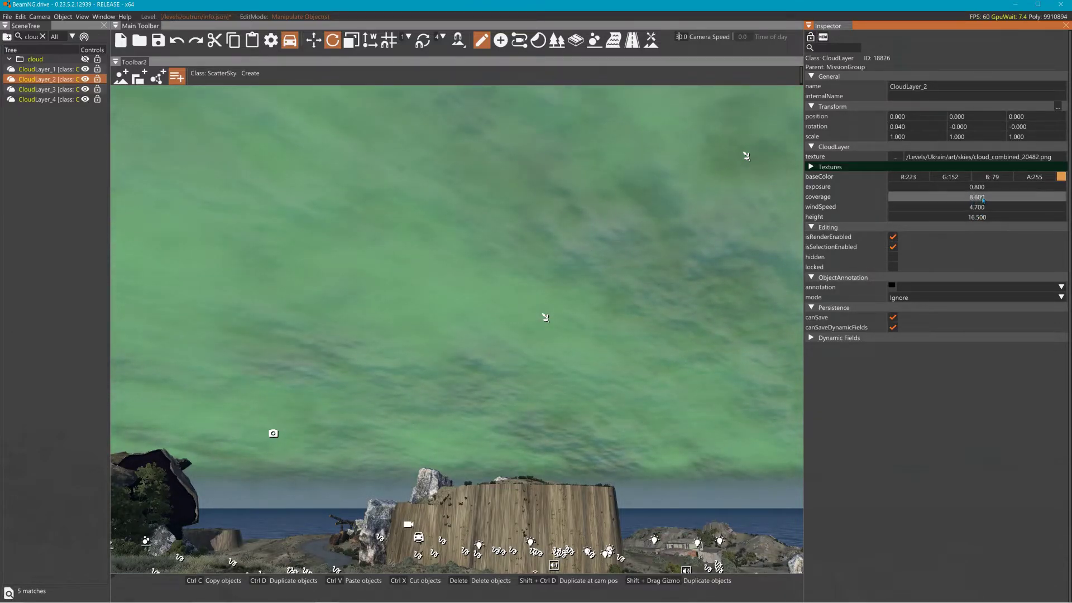
# Switch to File Explorer and open the skies folder under 0.23, Levels, outrun, art
pyautogui.click(1016, 5)
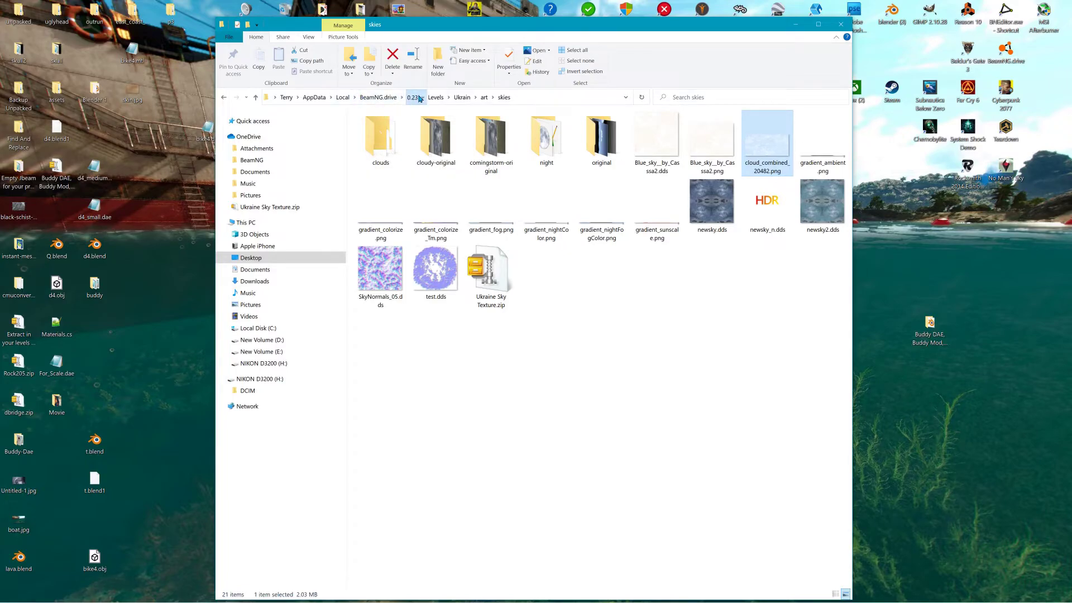
pyautogui.click(417, 97)
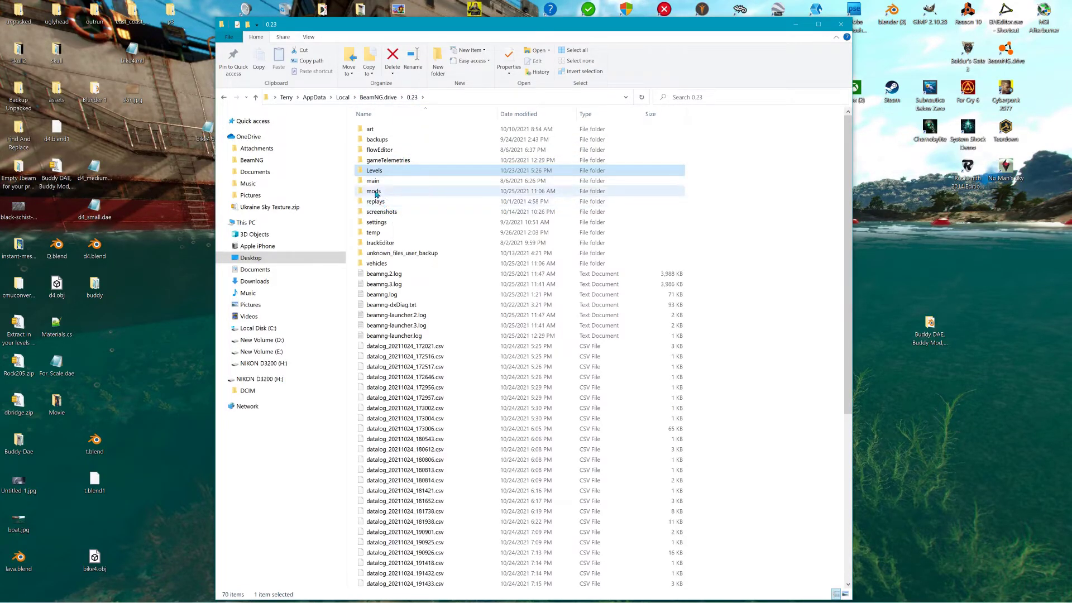
pyautogui.doubleClick(377, 174)
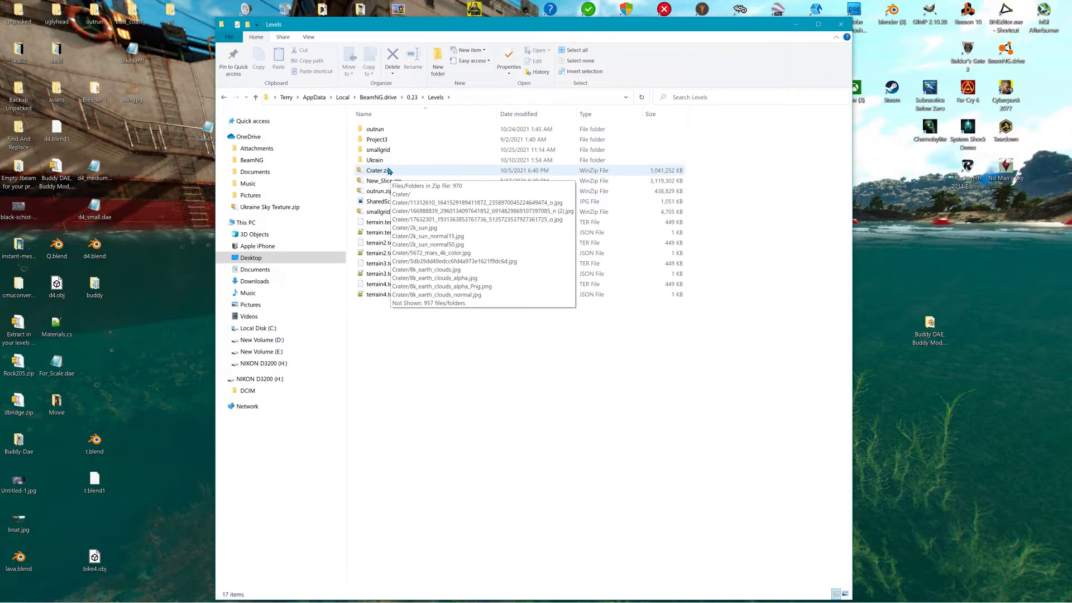
pyautogui.doubleClick(379, 133)
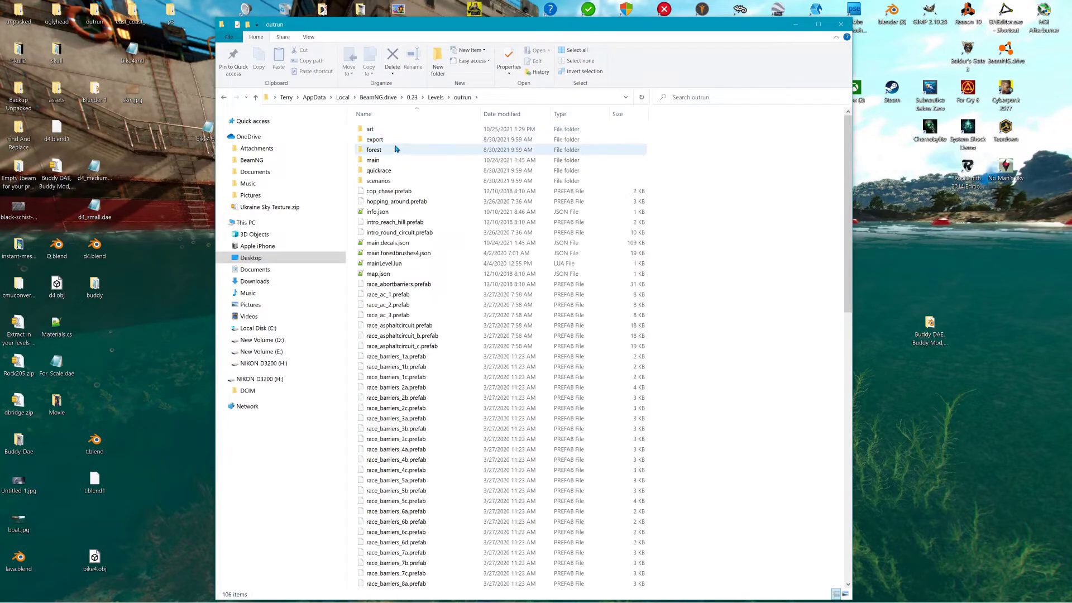
pyautogui.doubleClick(387, 131)
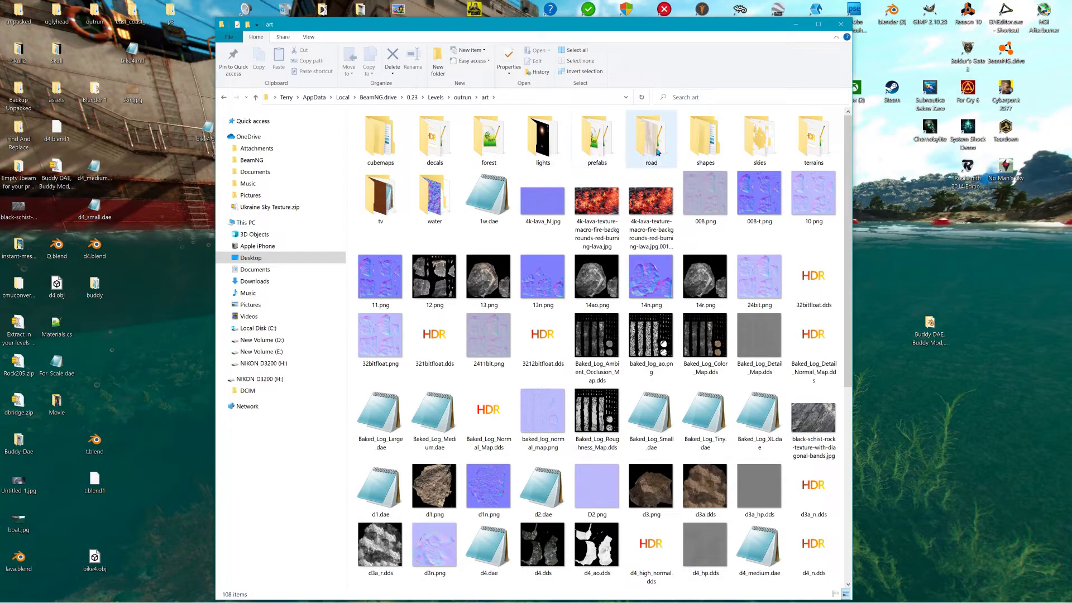
pyautogui.doubleClick(767, 150)
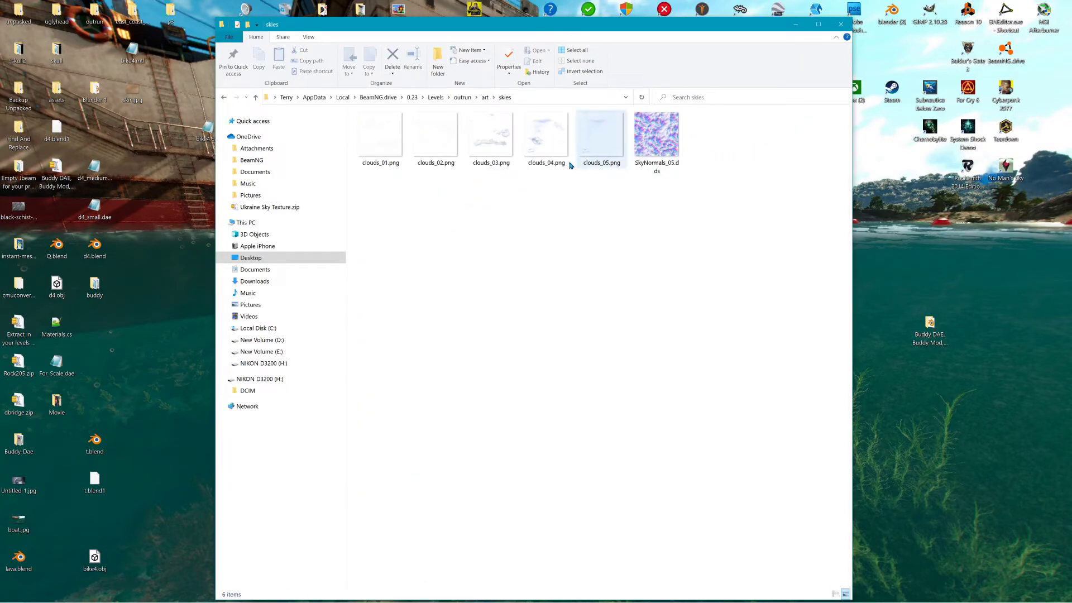
# View the cloud normal map SkyNormals_05.dds at full size, and close both the image and the skies folder
pyautogui.click(680, 148)
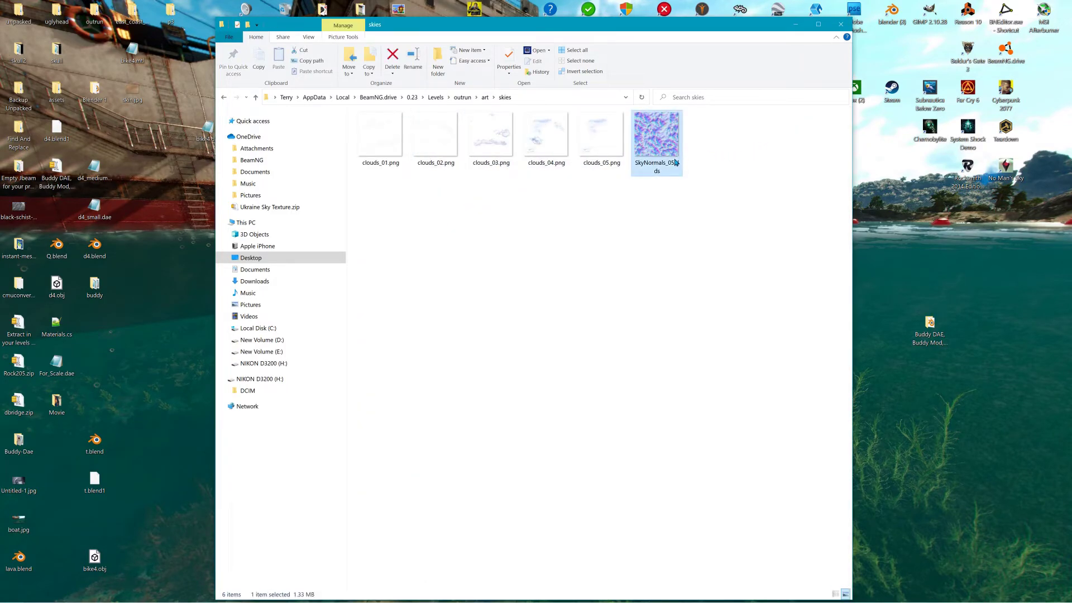
pyautogui.doubleClick(674, 162)
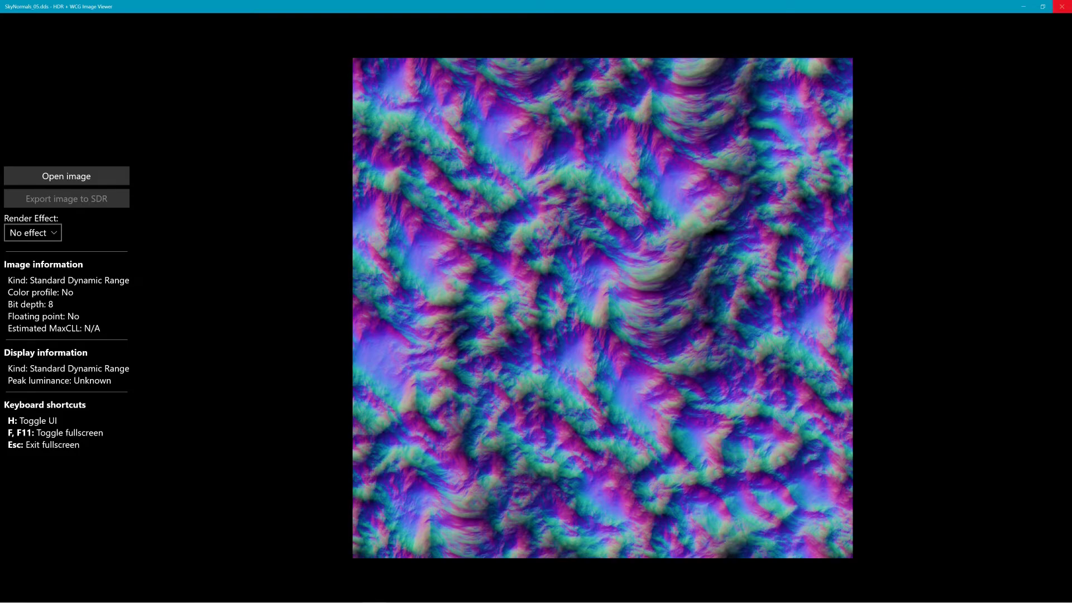
pyautogui.click(1061, 6)
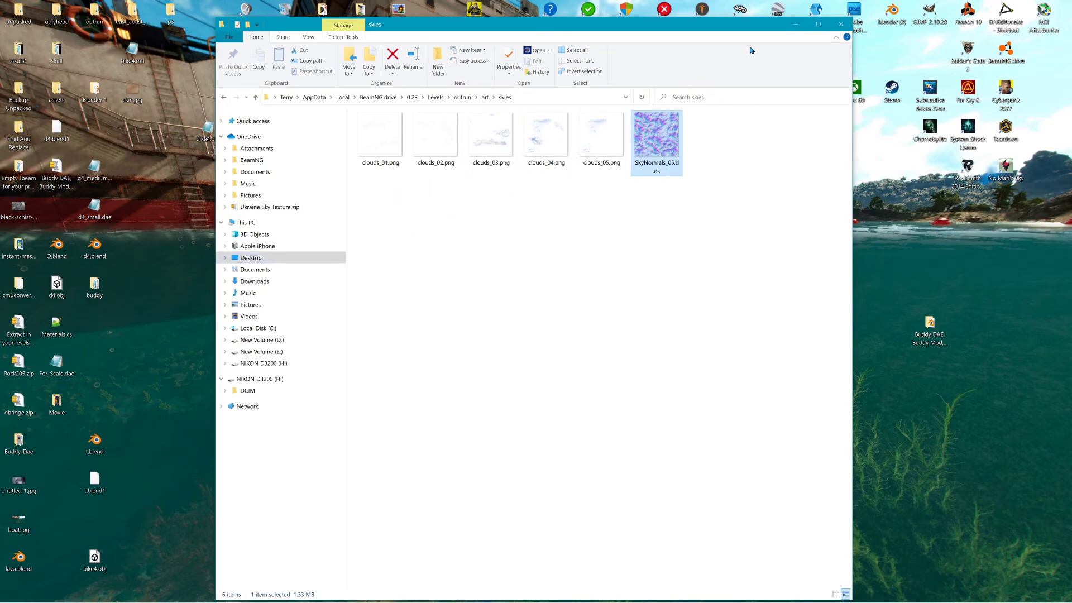
pyautogui.click(841, 24)
pyautogui.moveTo(276, 600)
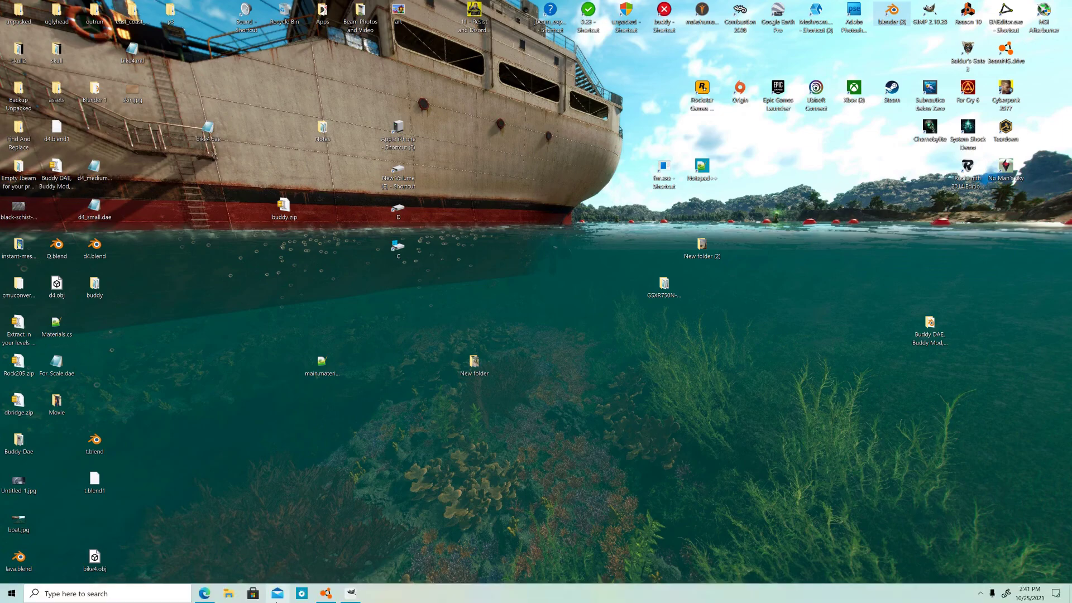